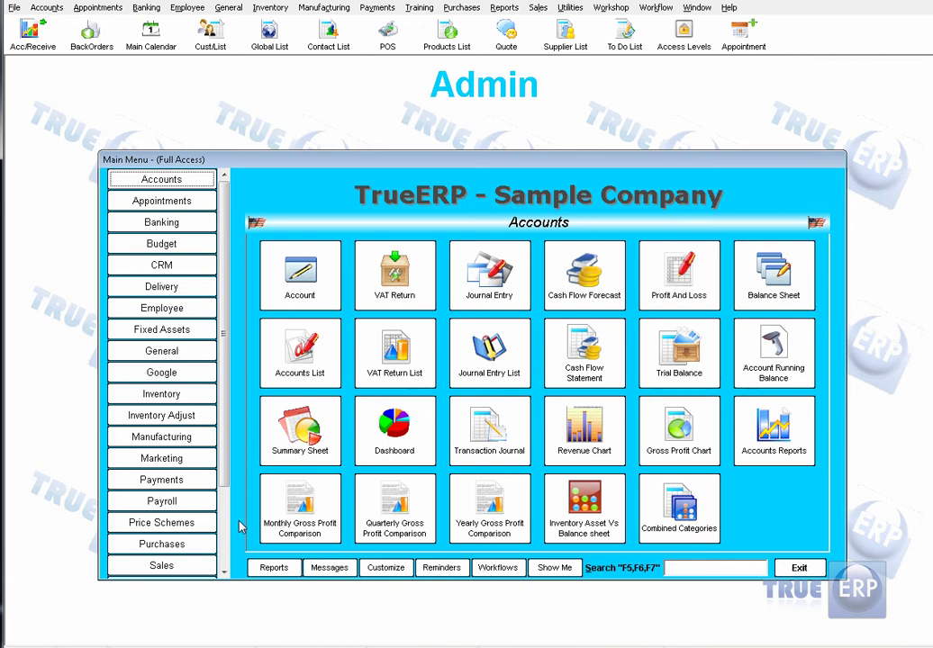
Step: Review the closing dates in the Accounts preferences under Utilities, and leave the preferences without saving
left_click_drag(222, 479, 228, 552)
left_click(206, 511)
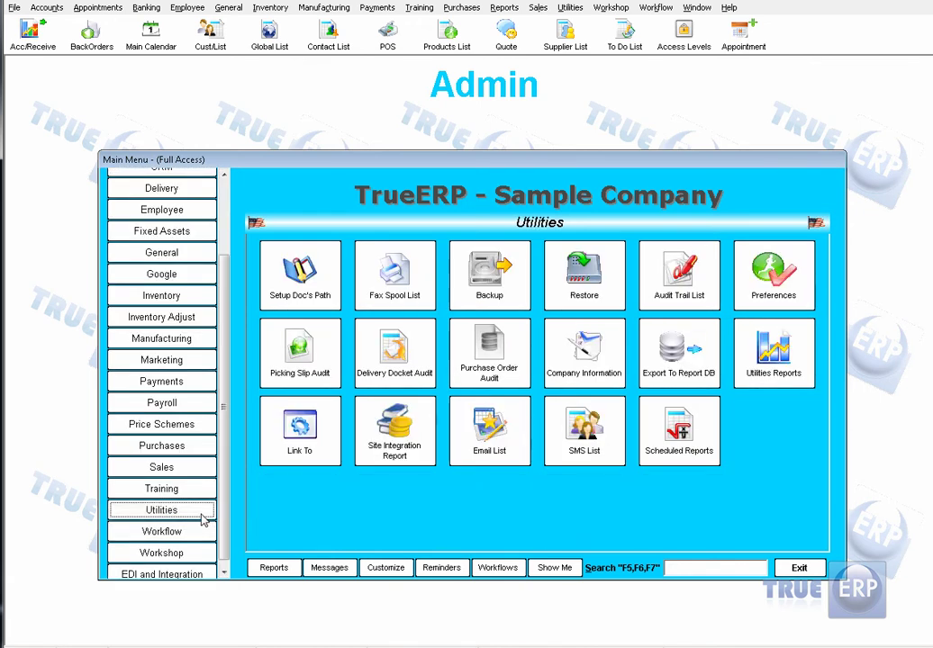
left_click(774, 302)
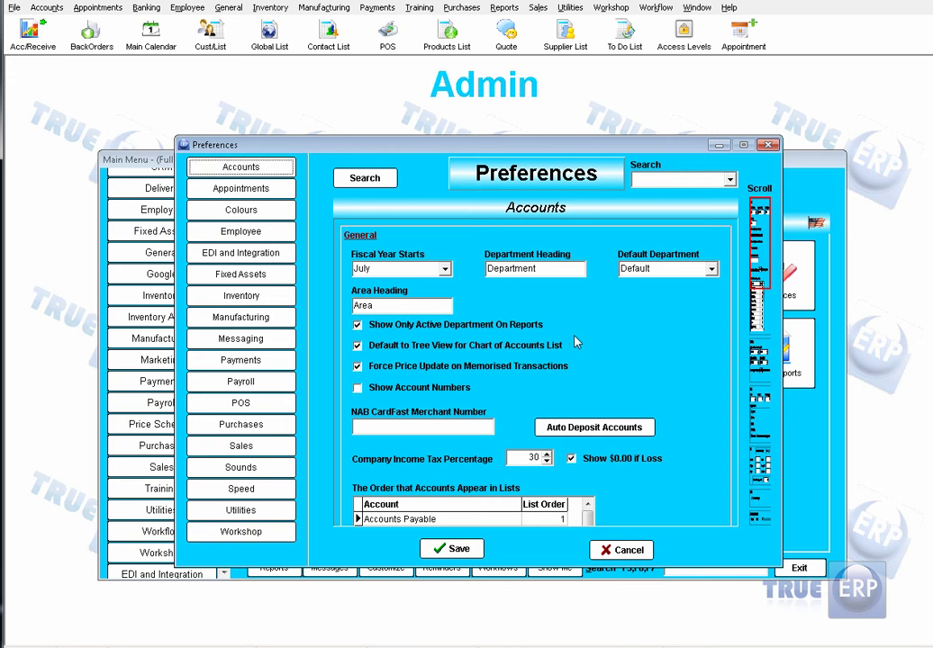
scroll(572, 341, "down", 1)
scroll(576, 341, "down", 5)
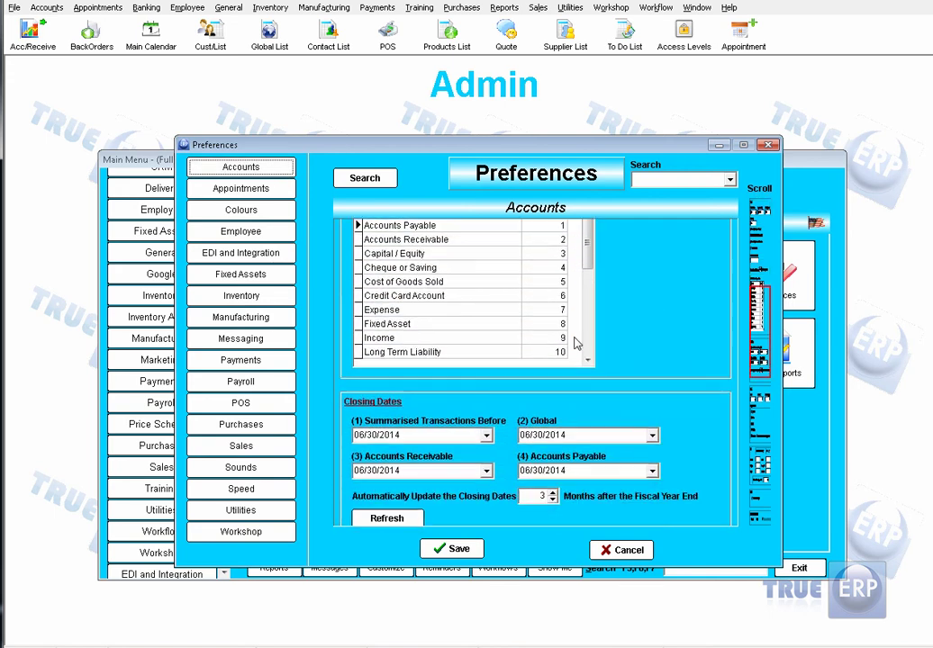
scroll(576, 341, "down", 1)
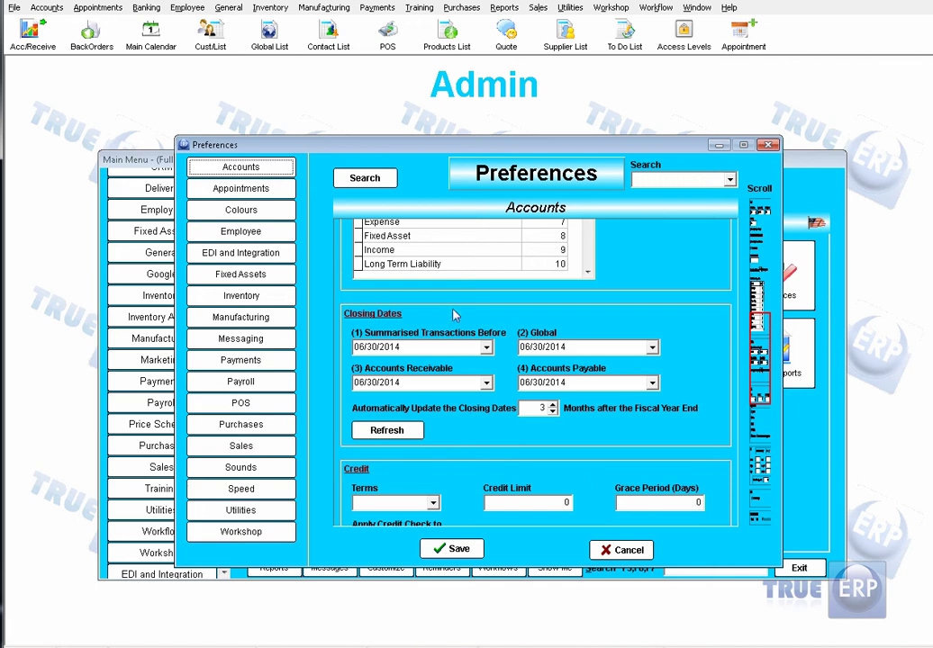
mouse_move(462, 337)
mouse_move(633, 324)
mouse_move(610, 390)
left_click(617, 550)
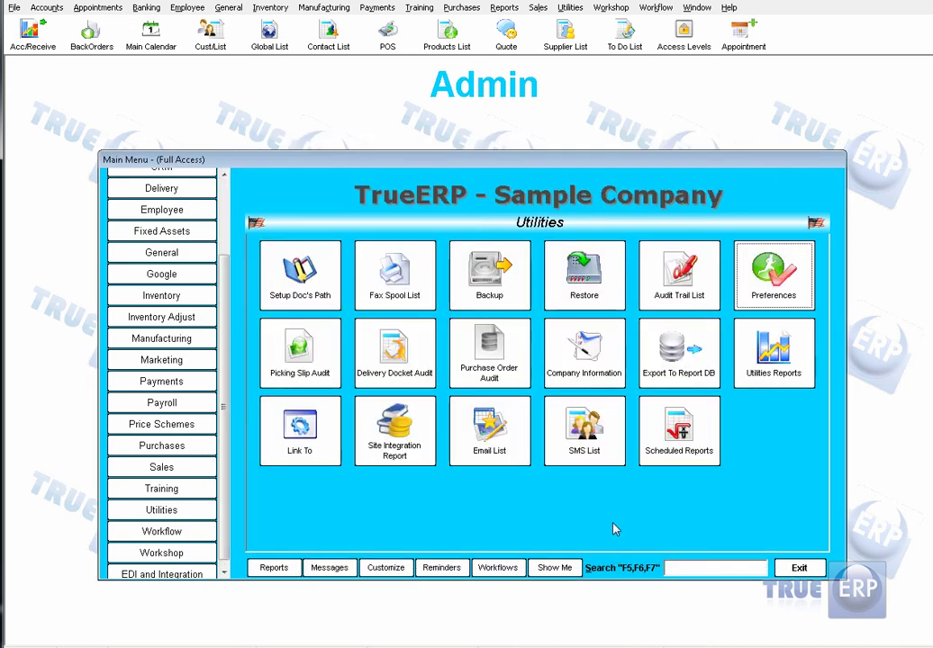
Step: Open the access levels for the Admin employee, look over the module categories, and display the Accounts permissions
left_click(682, 36)
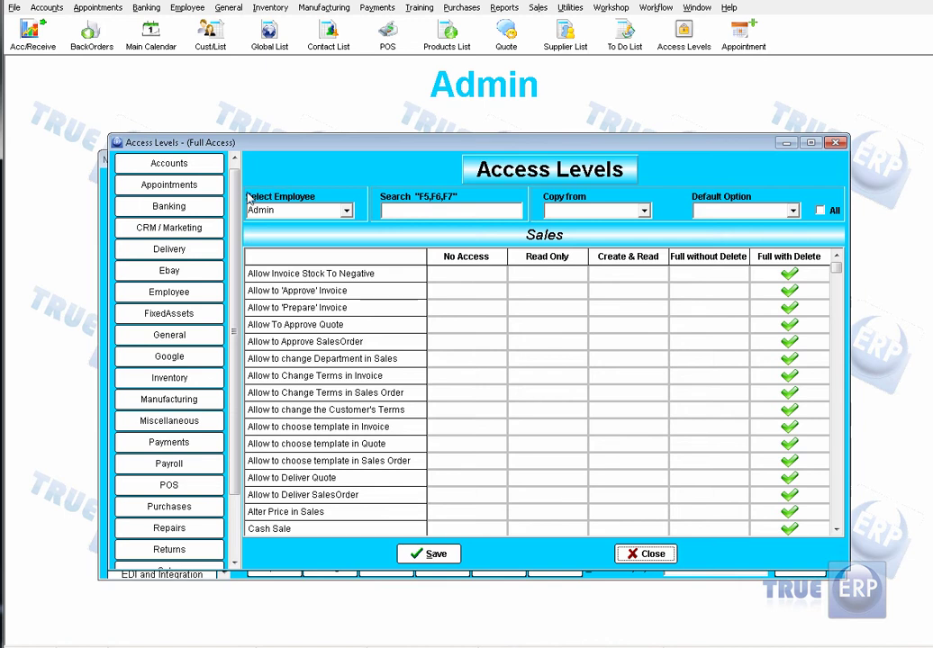
scroll(235, 171, "up", 1)
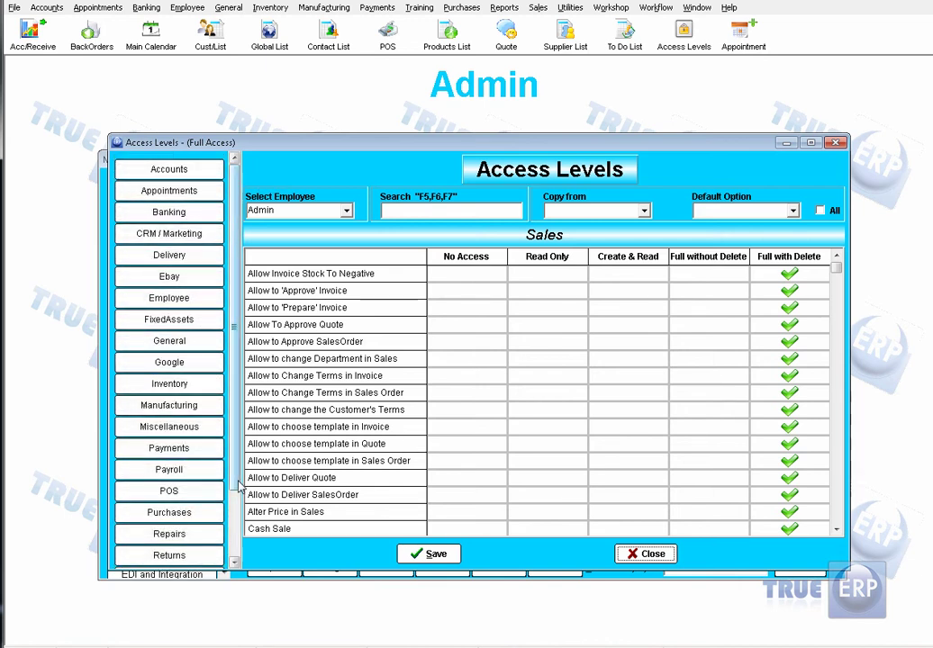
scroll(233, 560, "down", 2)
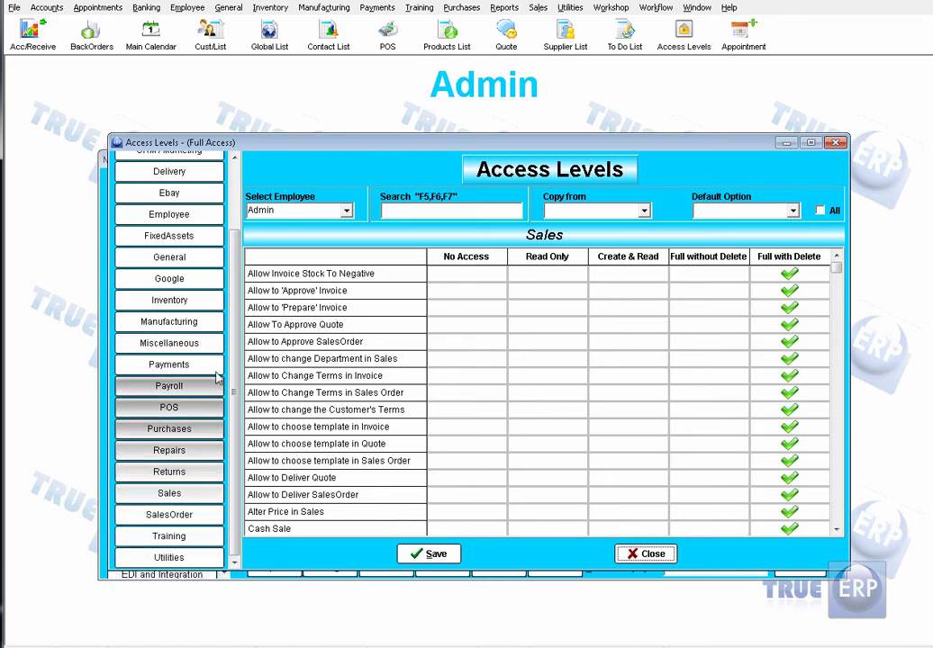
scroll(221, 234, "up", 2)
left_click(215, 170)
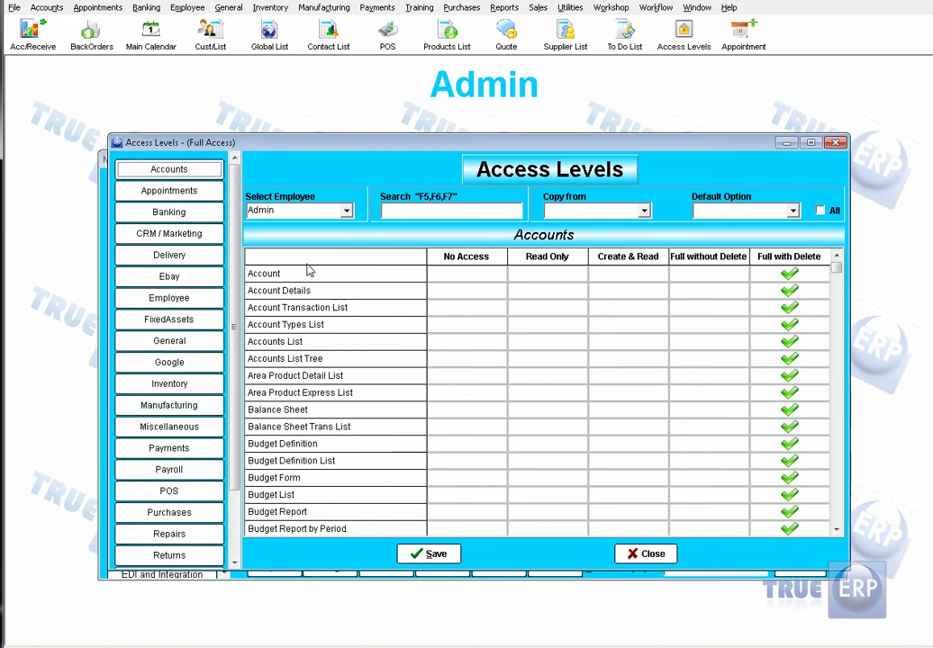
Step: Try setting Admin's Account permission to No Access, restore it to Full with Delete, and close the access levels
left_click(465, 275)
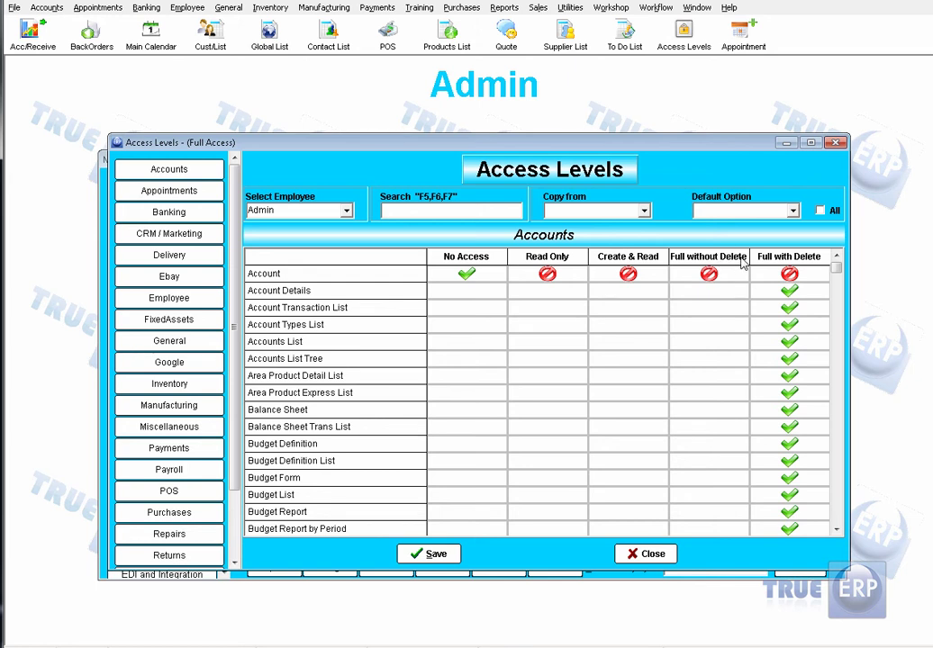
left_click(789, 274)
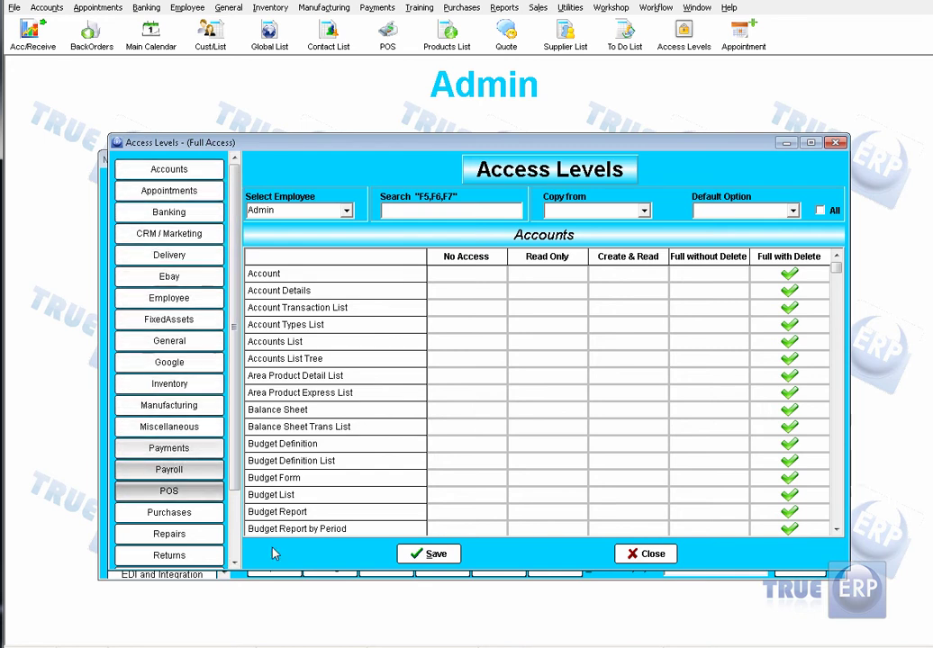
left_click(660, 556)
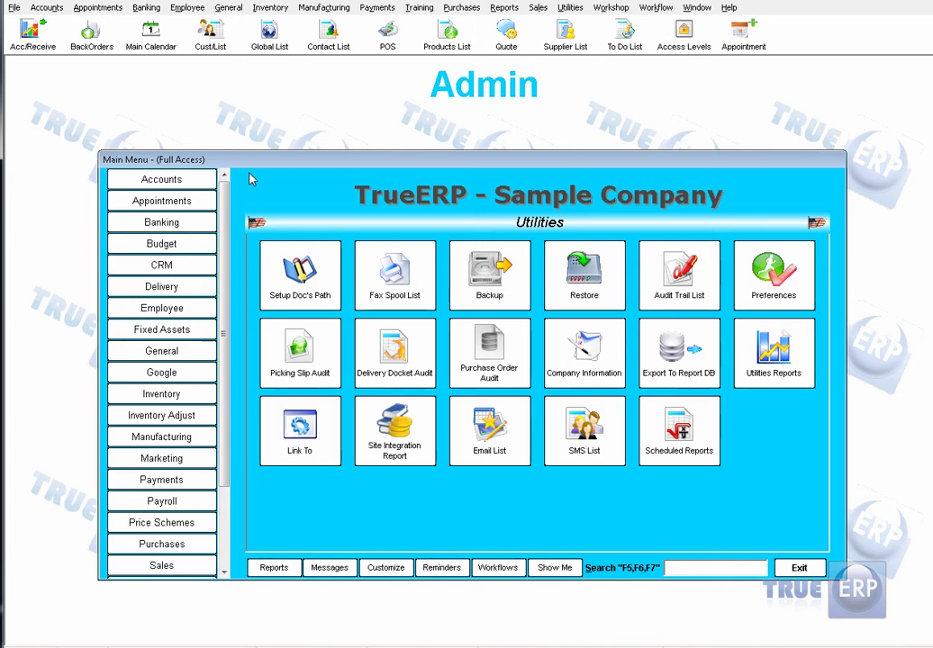
Step: Open the Accounts List, expand and contract the whole chart of accounts tree, and expand only the Accounts Receivable branch
left_click(208, 182)
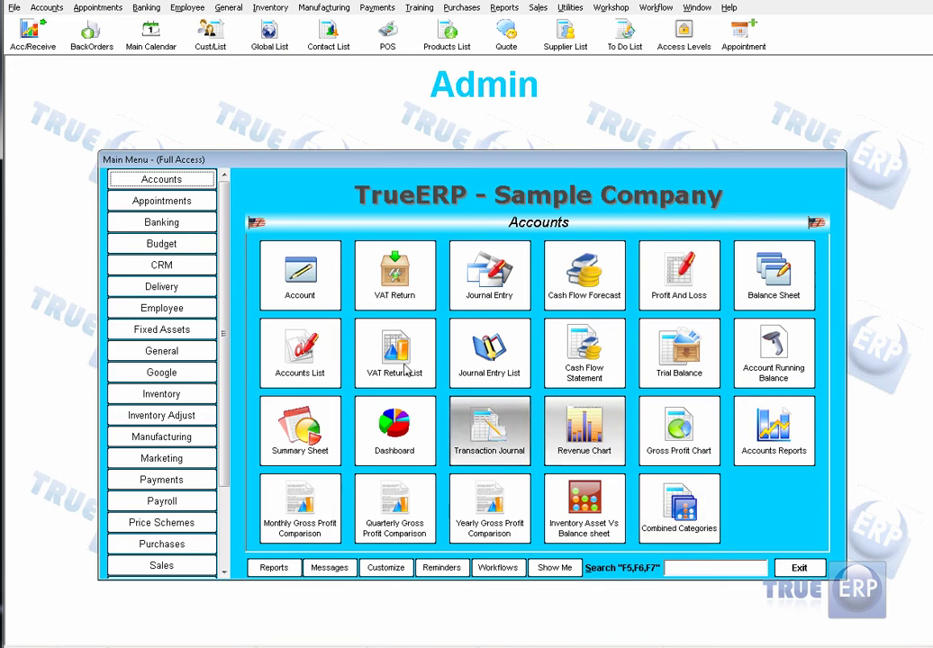
left_click(333, 351)
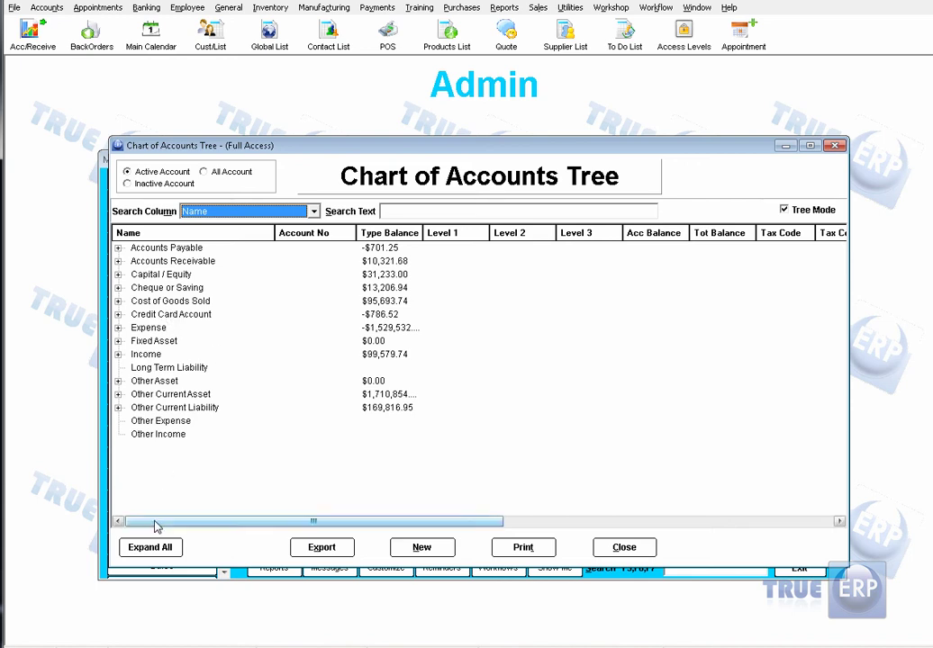
left_click(162, 551)
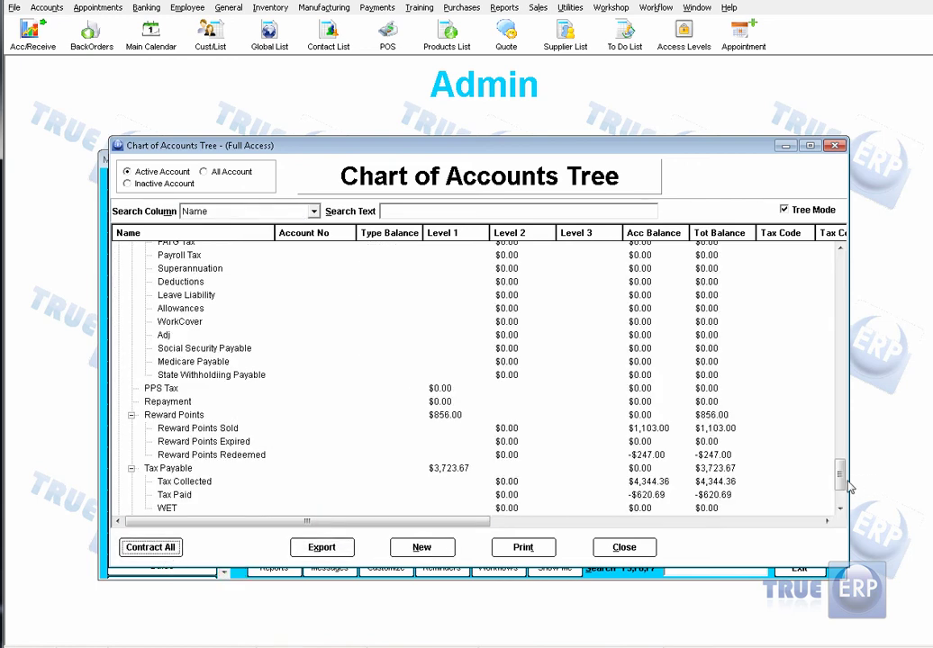
left_click_drag(840, 474, 853, 260)
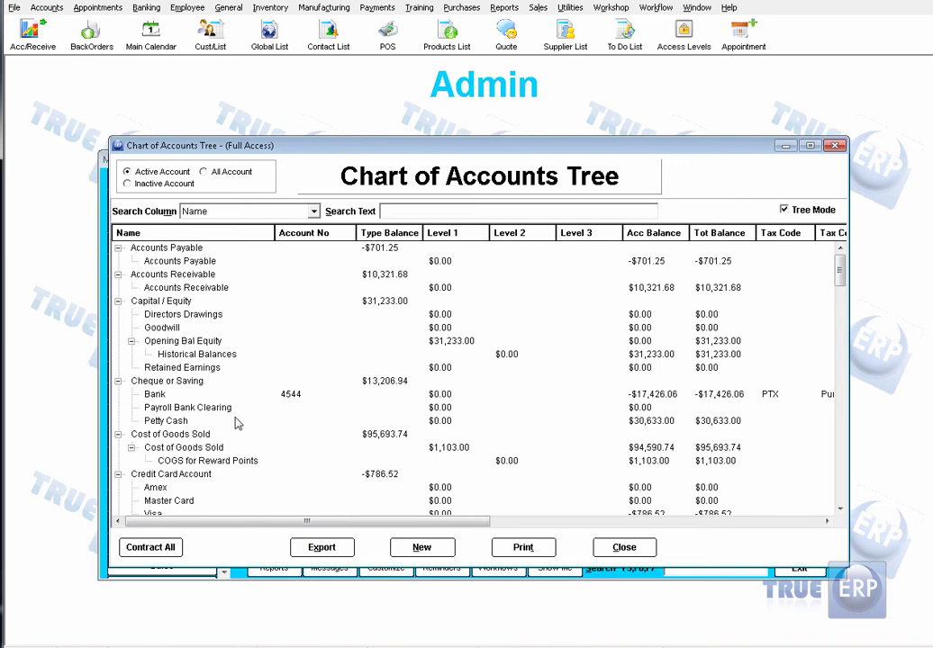
left_click(171, 547)
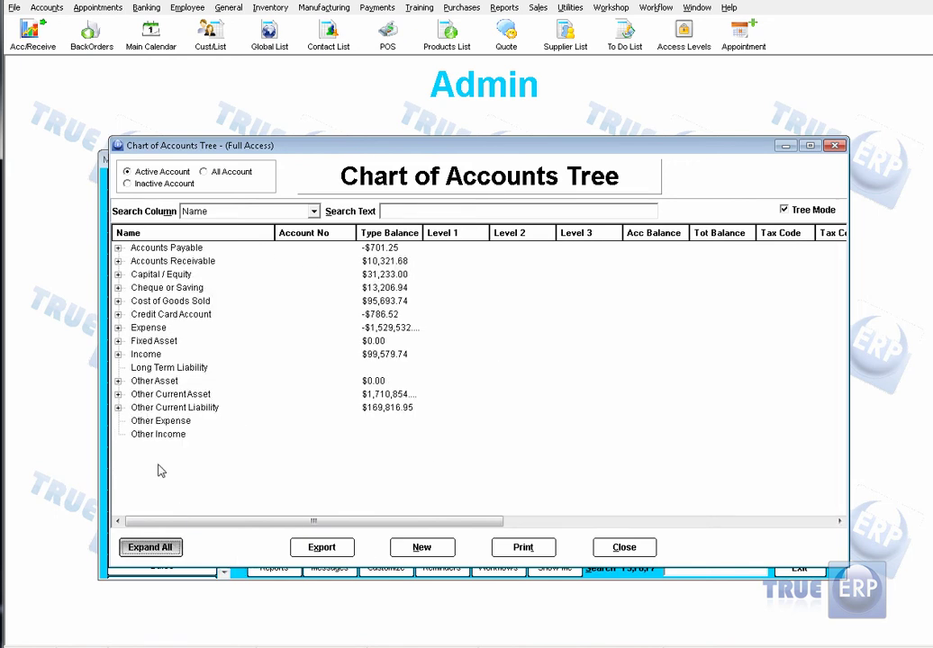
left_click(118, 261)
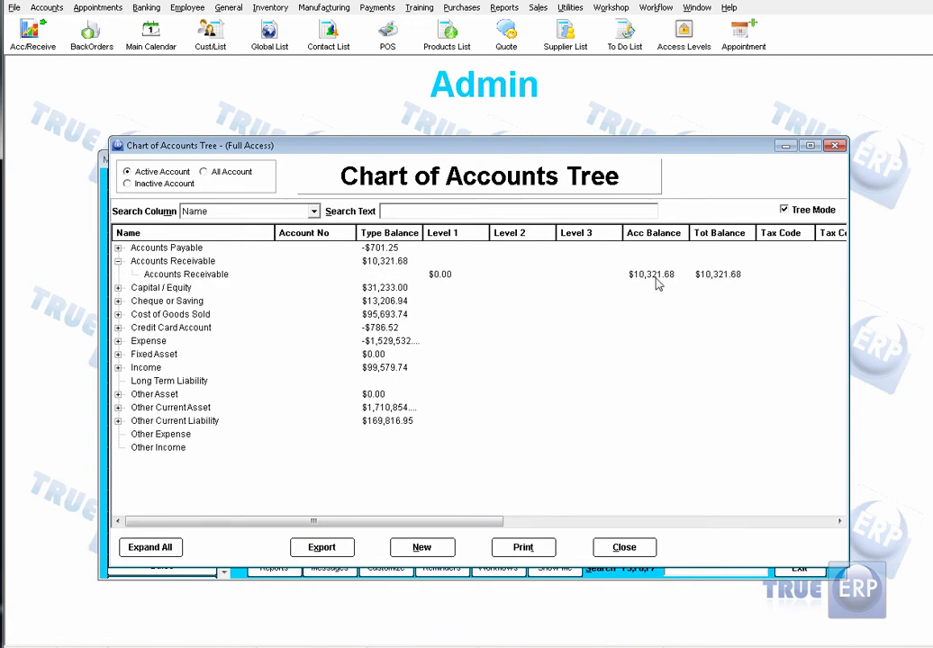
Step: Turn off Tree Mode for the chart of accounts and search the account names for "ban"
left_click(783, 211)
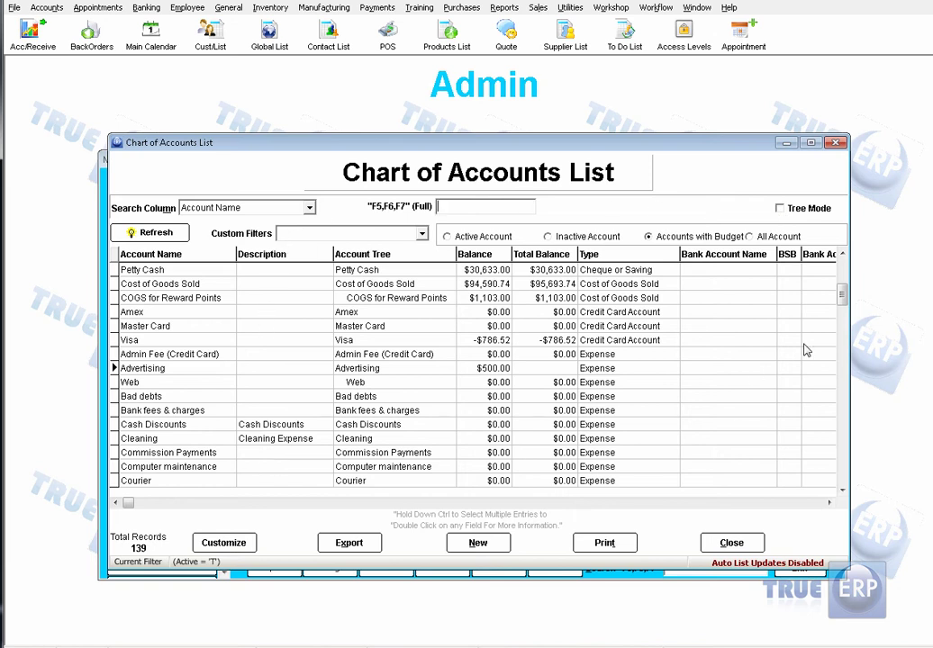
left_click_drag(840, 300, 846, 259)
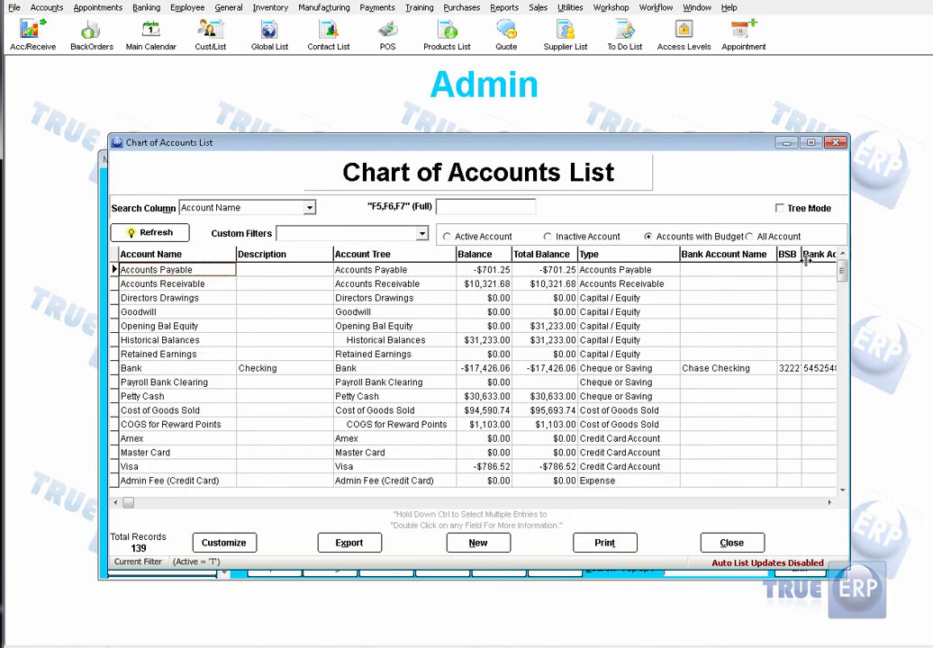
left_click(177, 356)
left_click(462, 208)
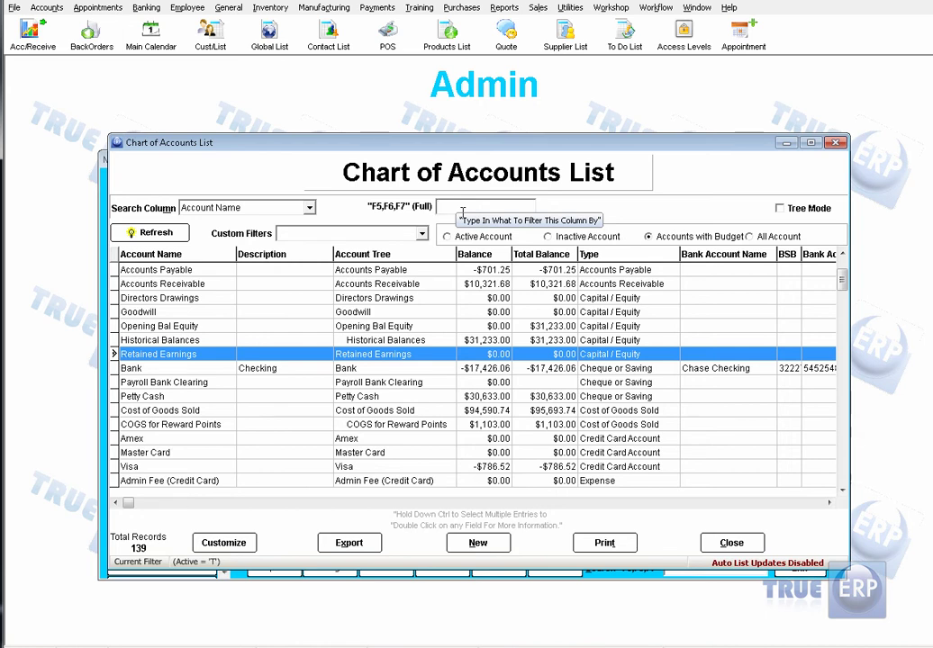
type("ban")
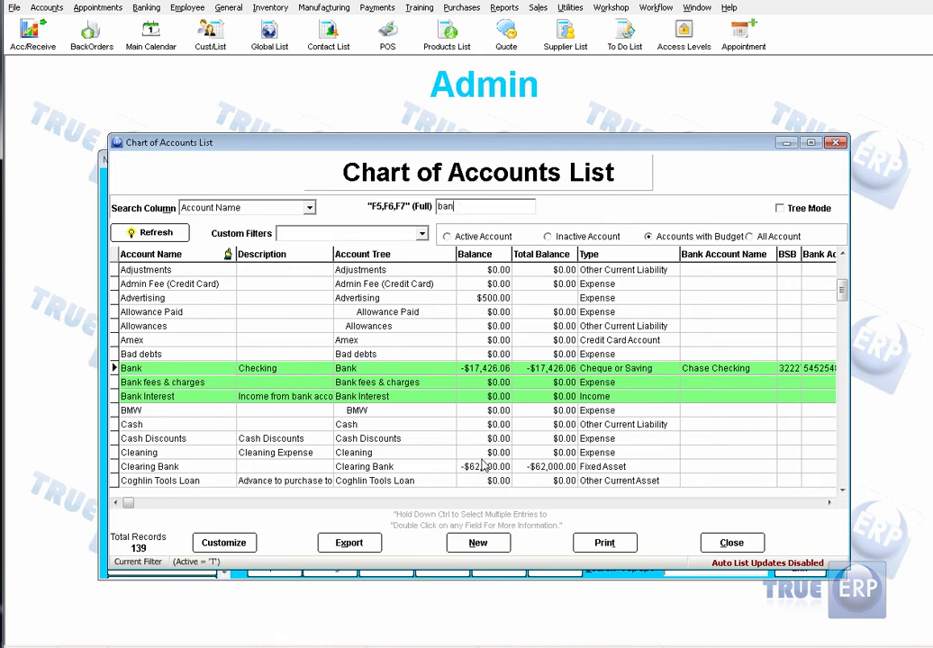
Step: Drill down from the Bank account's balance to its 10/21/2014 bank deposit for Van Den Berg, and return to the accounts list
double_click(483, 369)
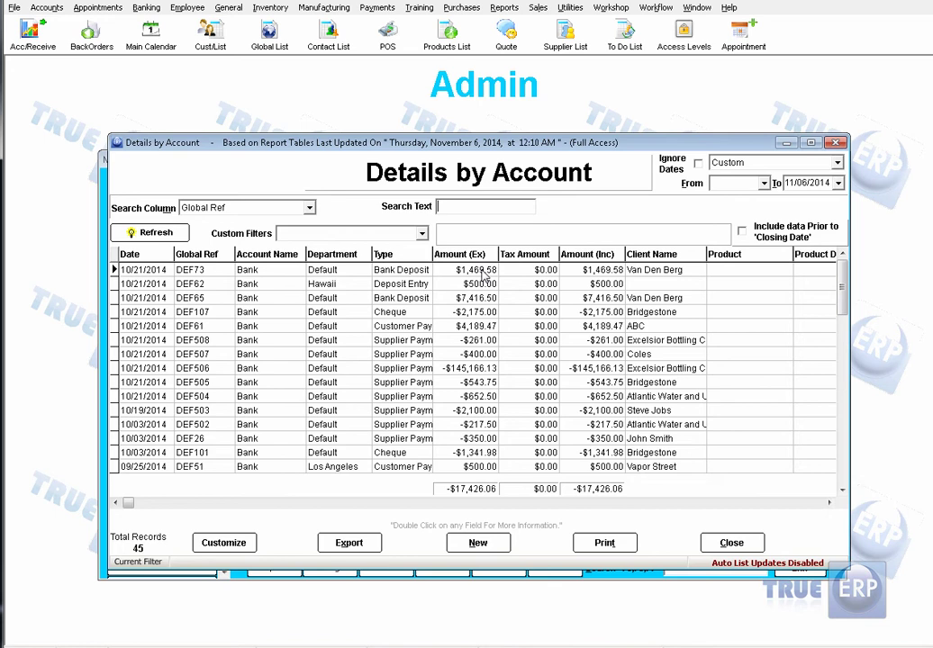
double_click(481, 270)
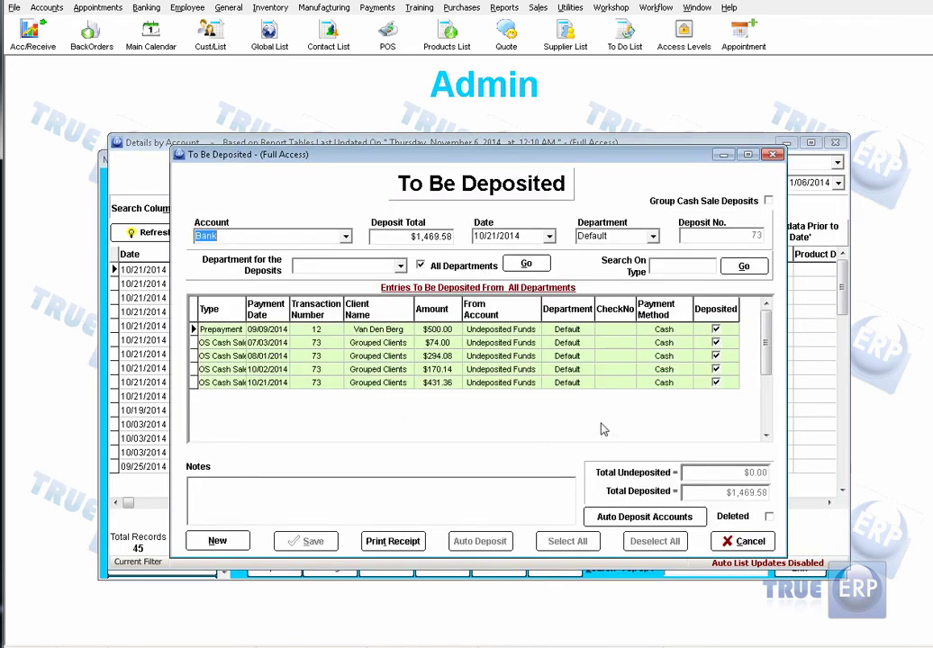
left_click(729, 543)
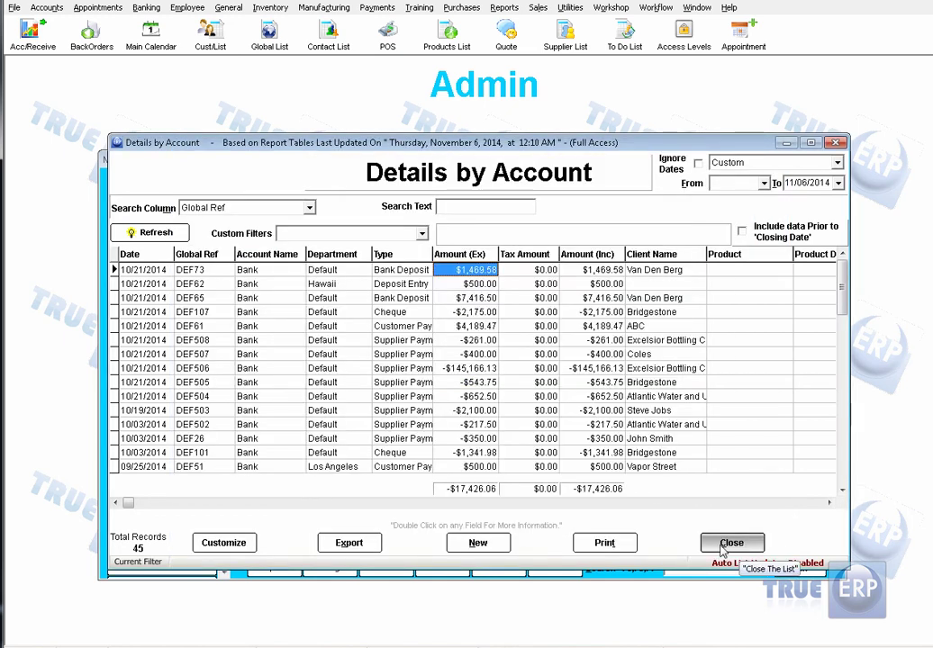
left_click(730, 543)
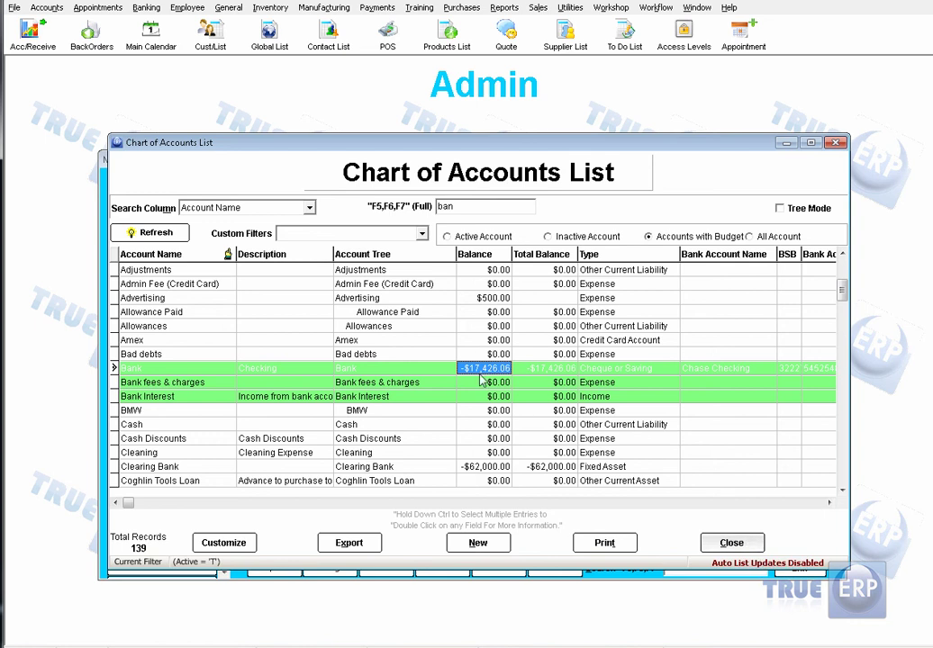
Step: Drill down from the Clearing Bank balance to its 08/25/2014 fixed asset record, and return to the accounts list
left_click(496, 468)
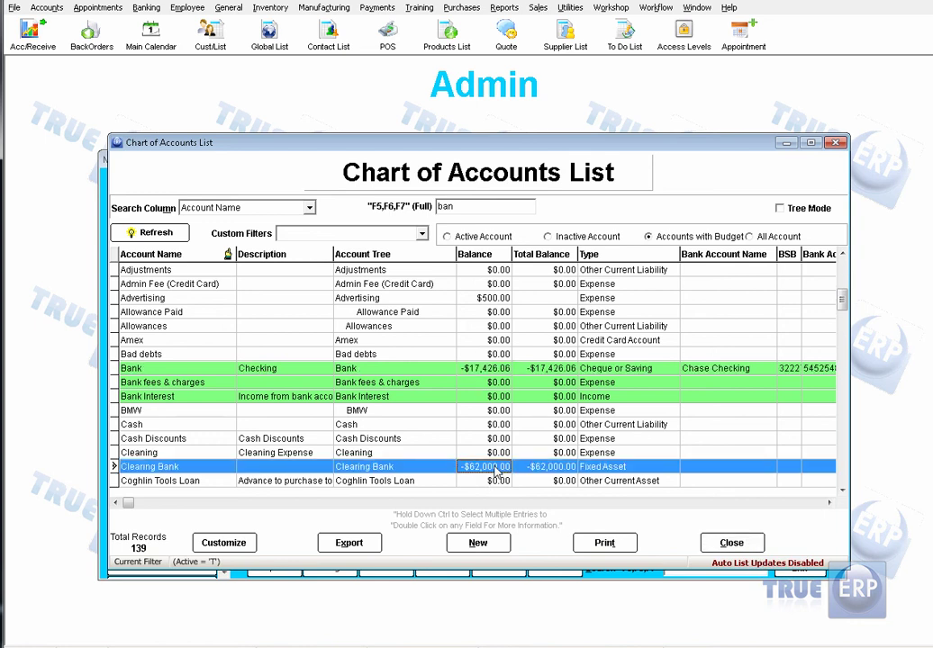
double_click(496, 468)
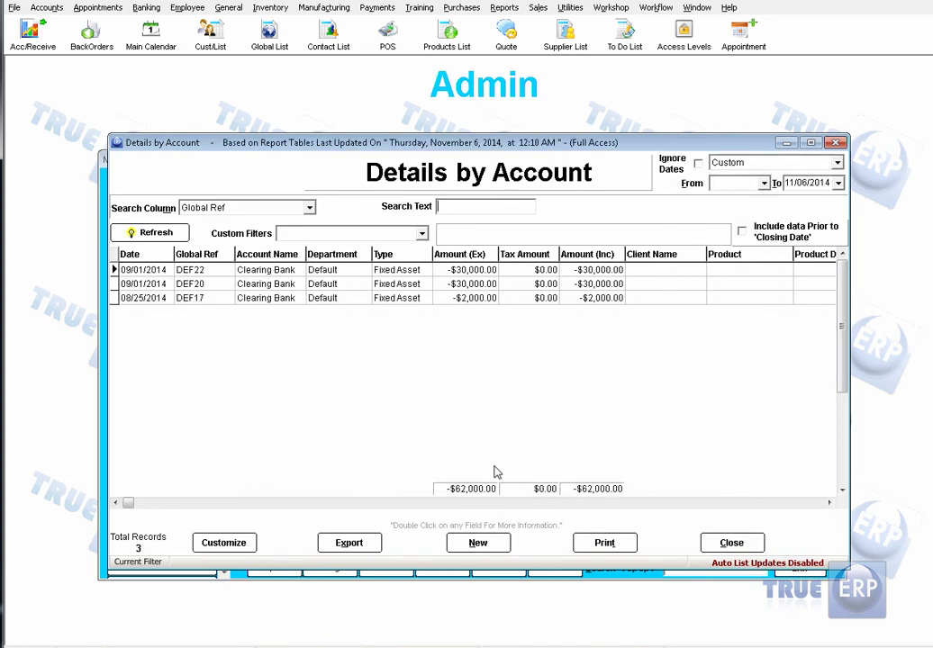
double_click(479, 298)
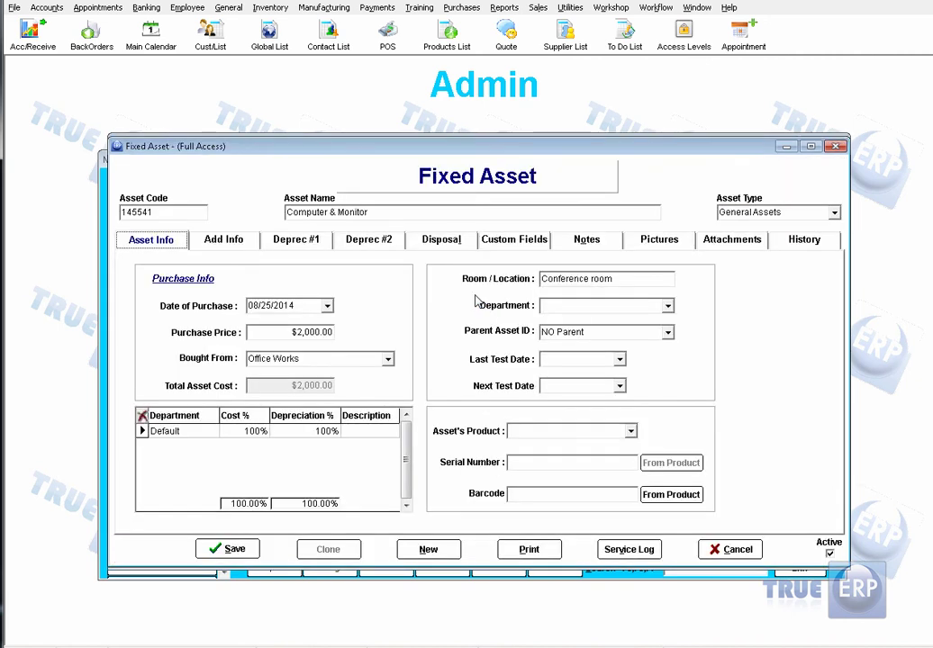
left_click(722, 548)
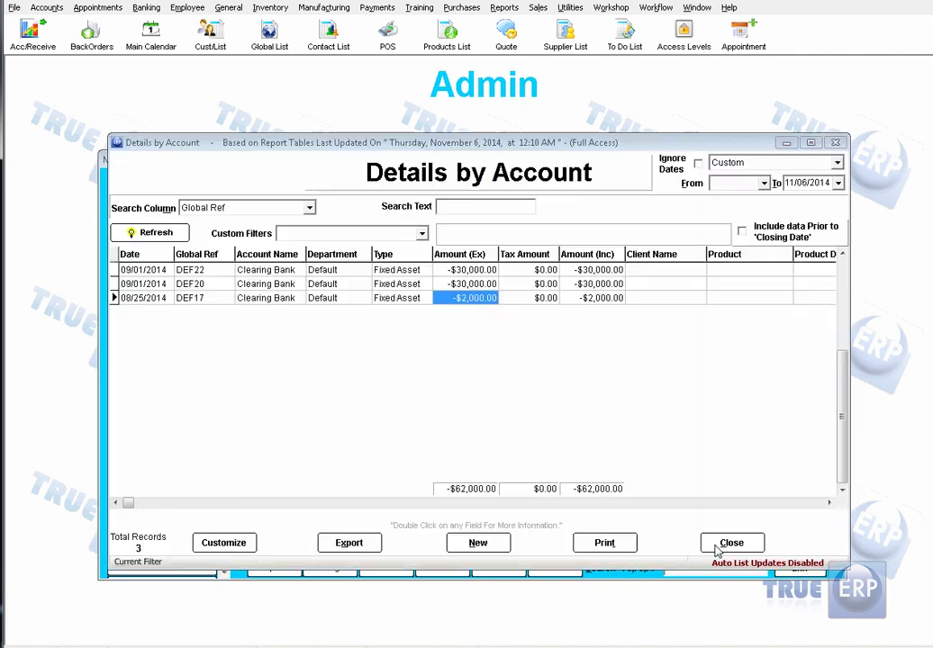
left_click(721, 545)
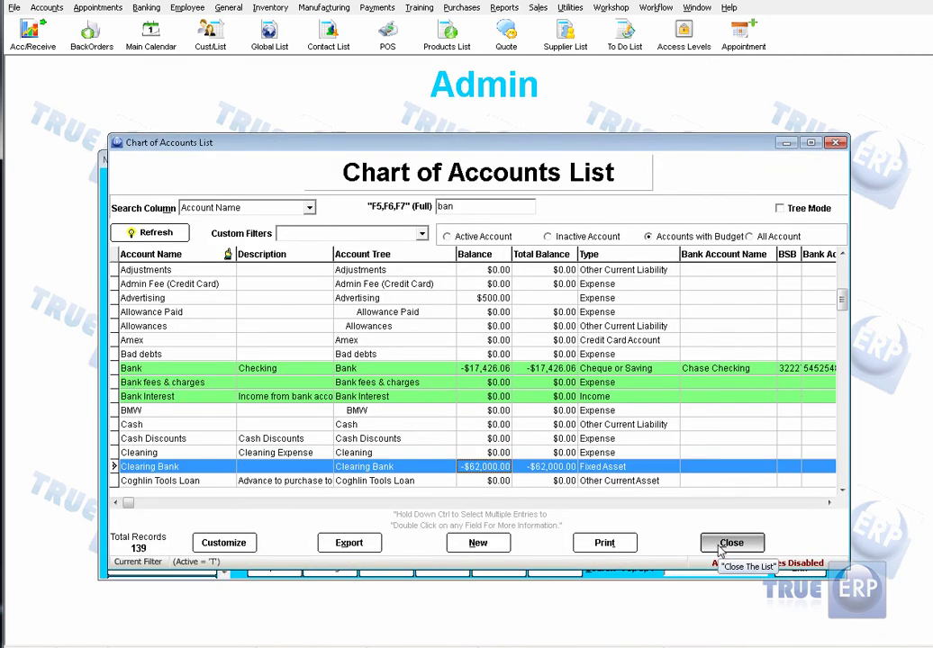
Step: Turn Tree Mode back on, drill down into the Accounts Payable balance, and open the $80,649.52 supplier payment to Excelsior Bottling Company
left_click(780, 209)
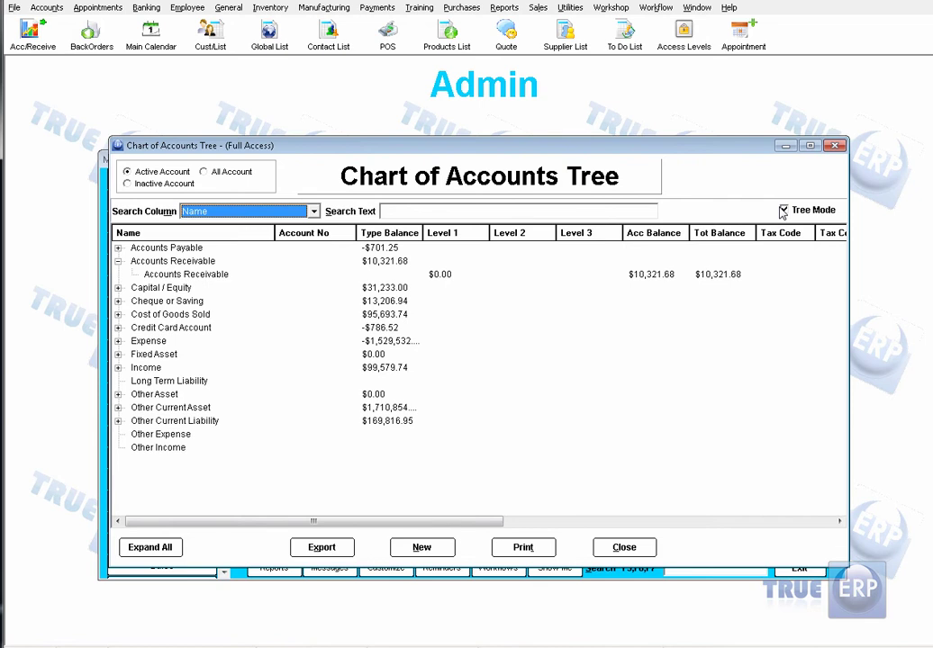
left_click(118, 249)
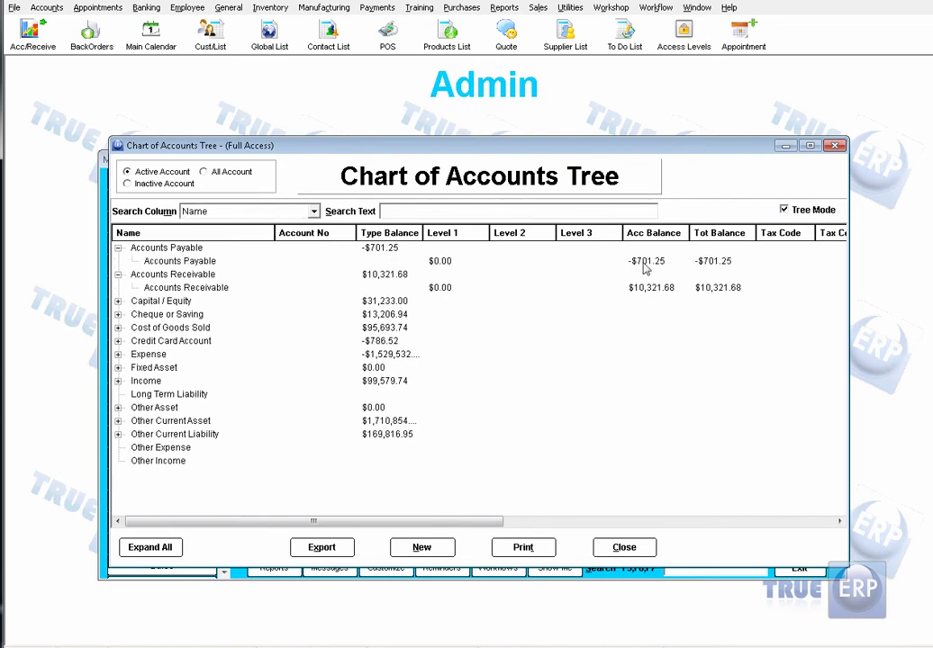
left_click(644, 264)
double_click(644, 263)
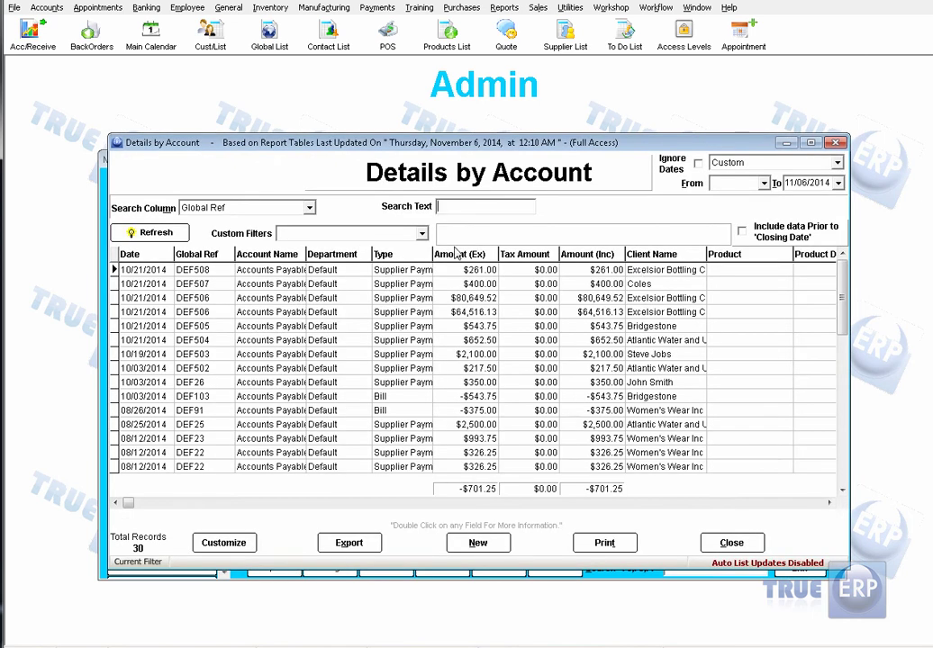
double_click(488, 299)
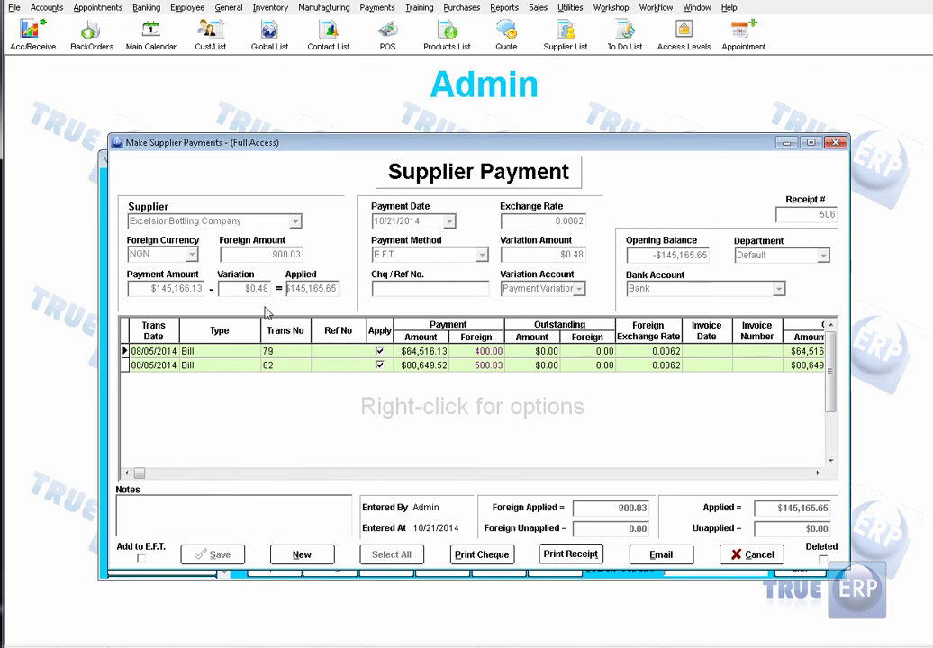
Step: Open bill 82 from the supplier payment's lines, and close the records and the chart of accounts to return to the main menu
double_click(224, 372)
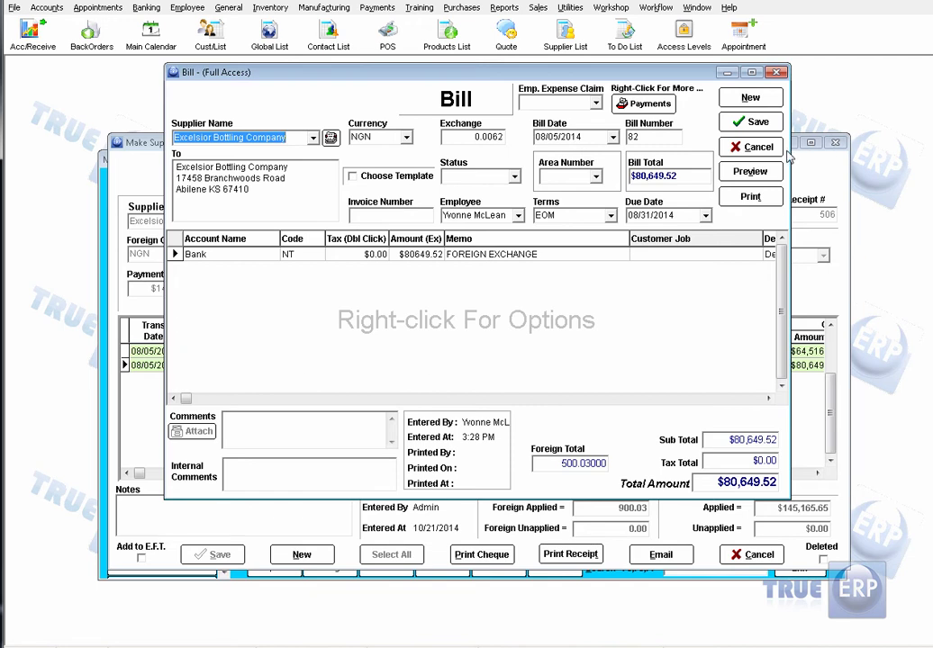
left_click(754, 147)
left_click(762, 553)
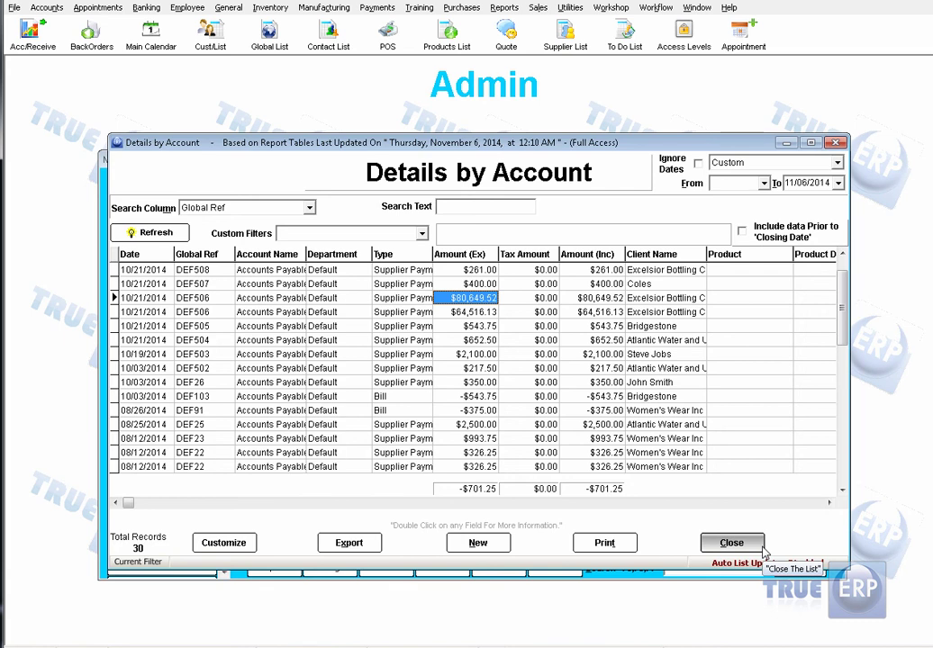
left_click(762, 547)
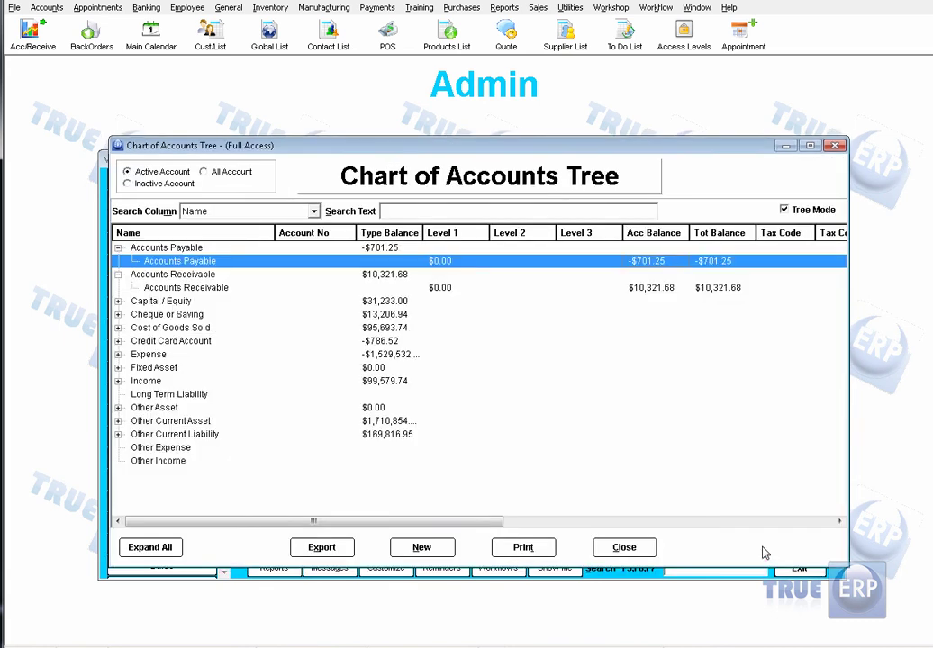
left_click(644, 551)
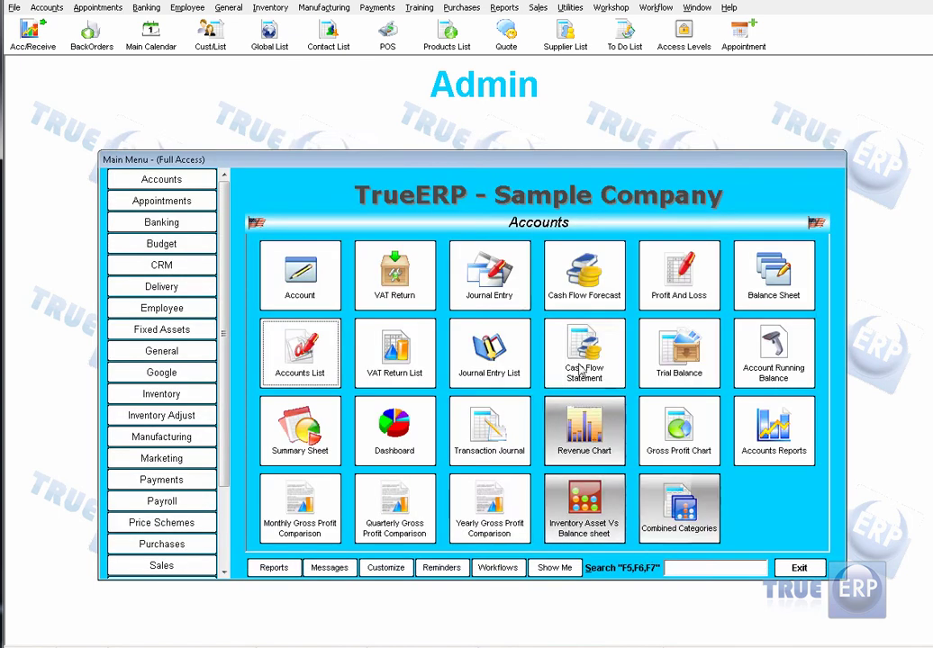
Step: Start a quarterly VAT Return beginning January with current year 2014, and refresh its figures
left_click(414, 290)
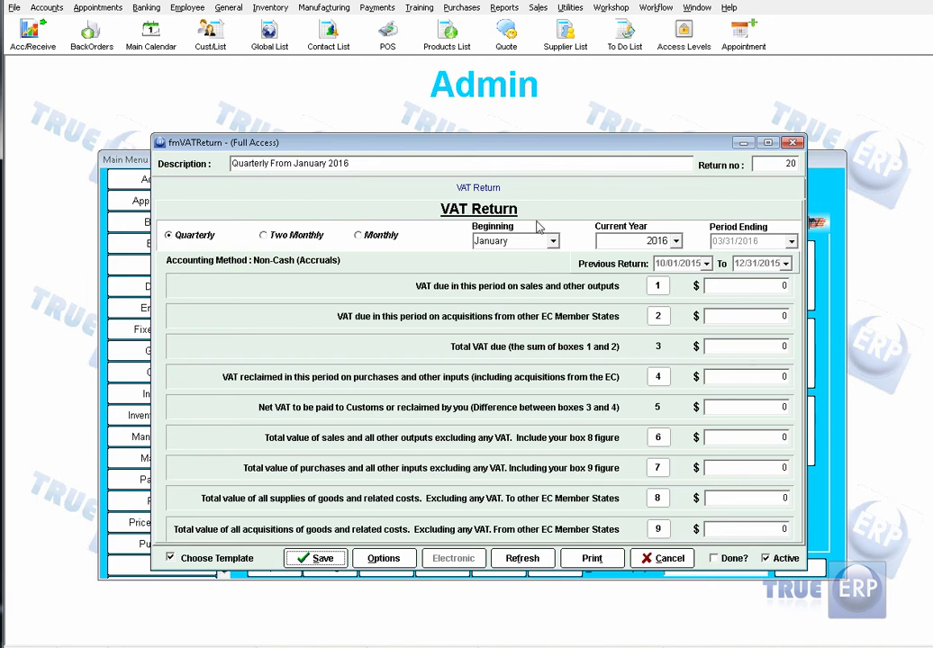
left_click(676, 240)
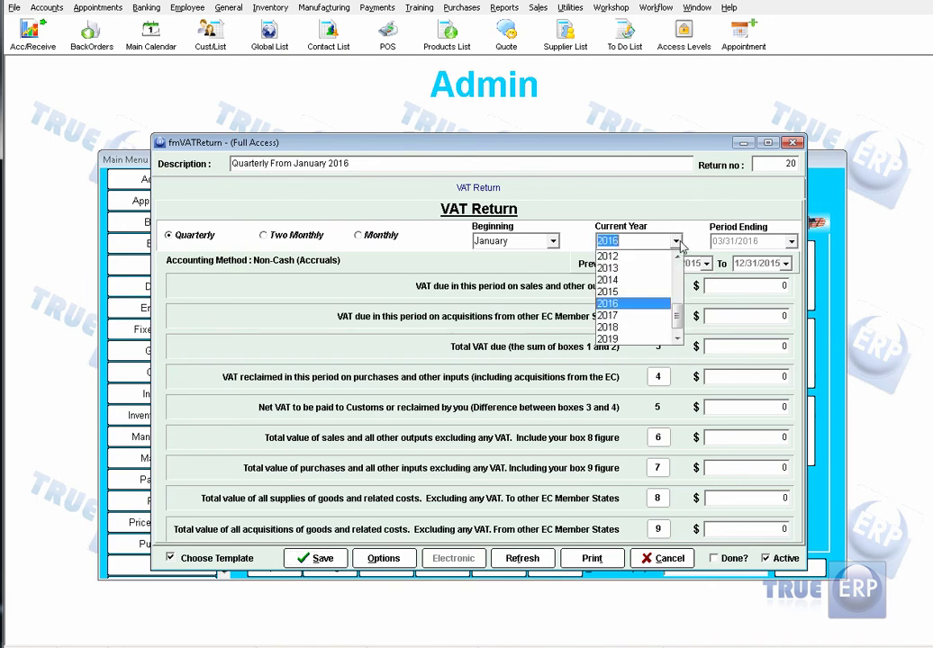
left_click(636, 280)
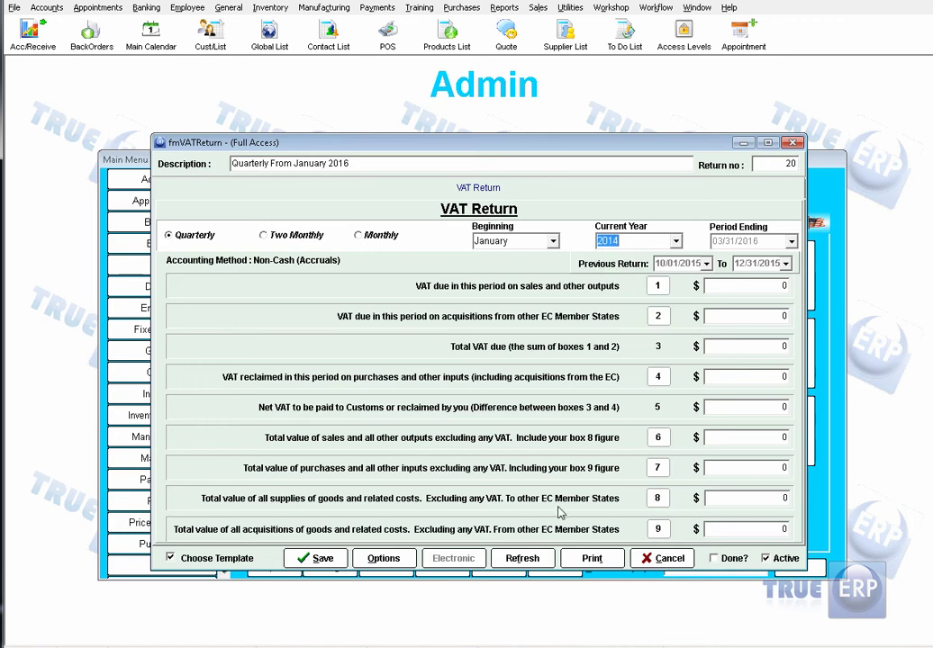
left_click(540, 561)
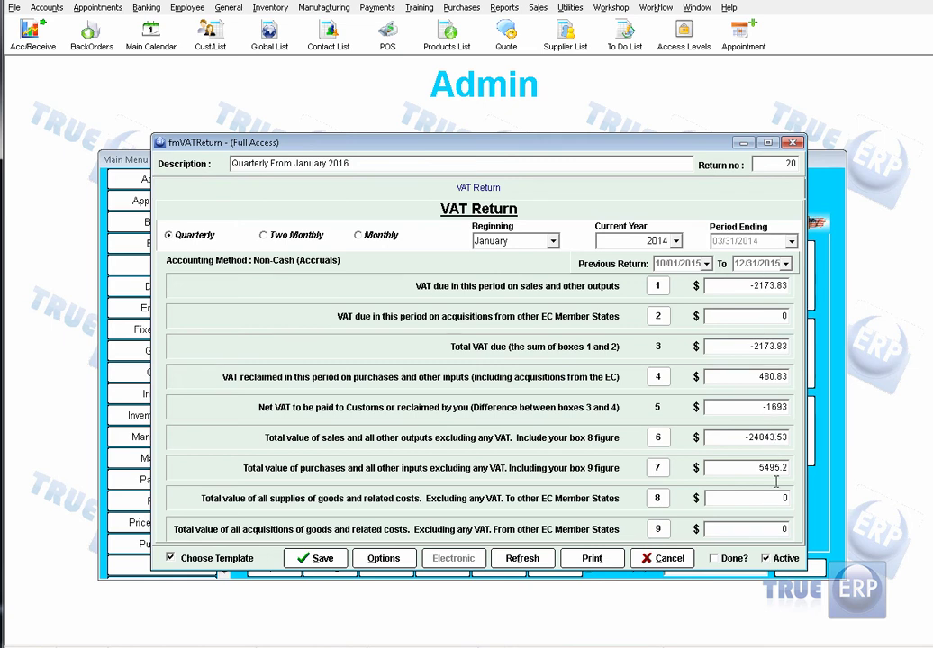
Step: Save the return to view the transactions behind VAT due on sales and other outputs, and exit without keeping further changes
double_click(761, 286)
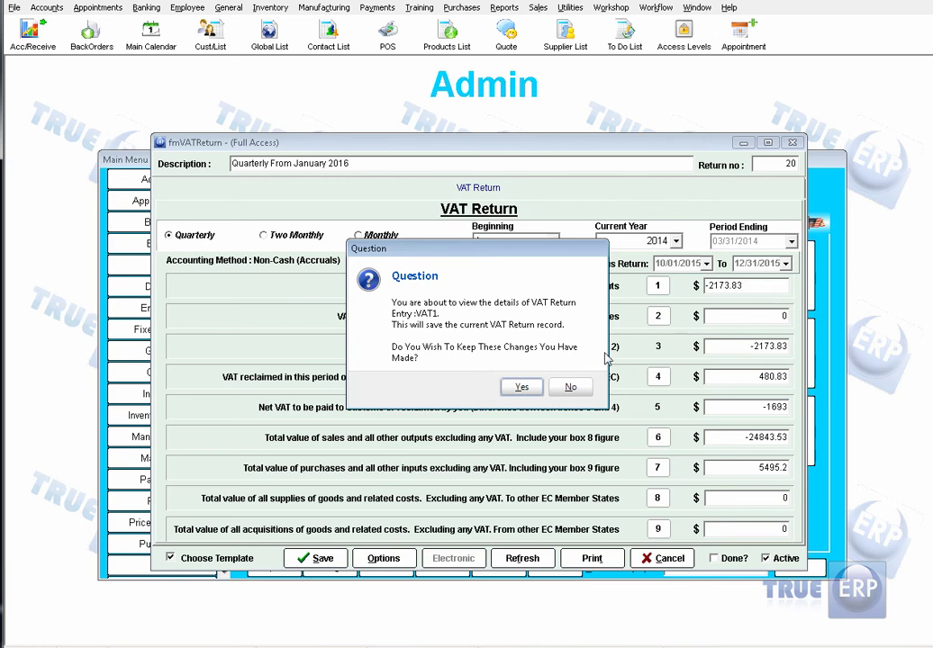
left_click(535, 394)
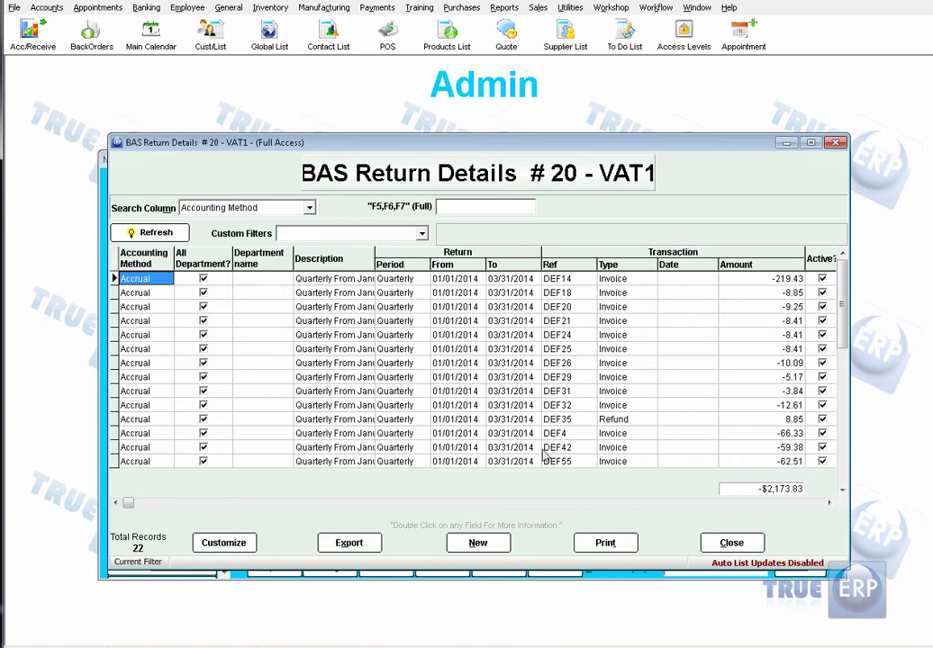
left_click(743, 549)
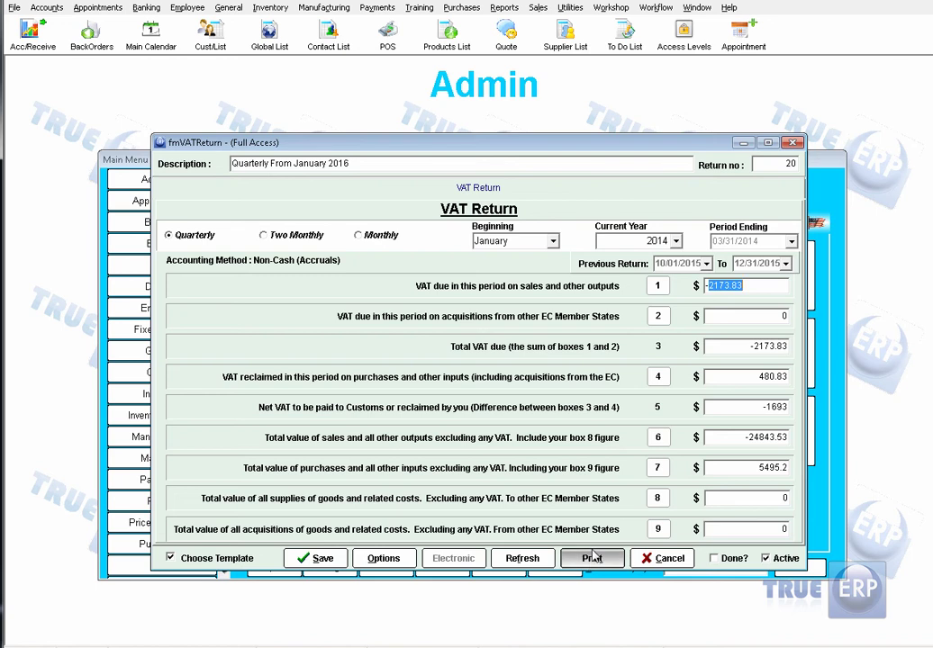
left_click(656, 560)
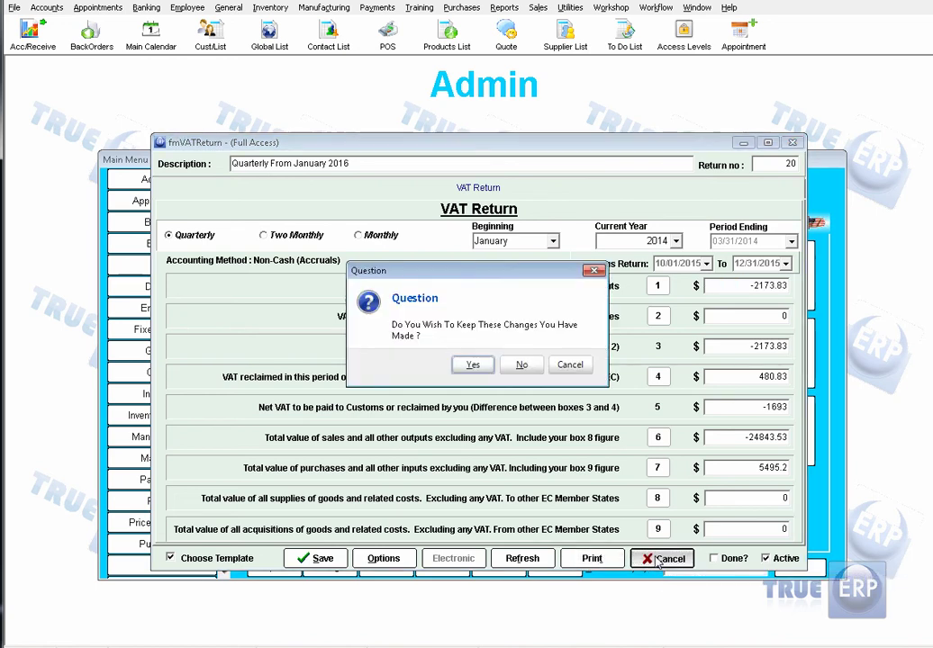
left_click(524, 369)
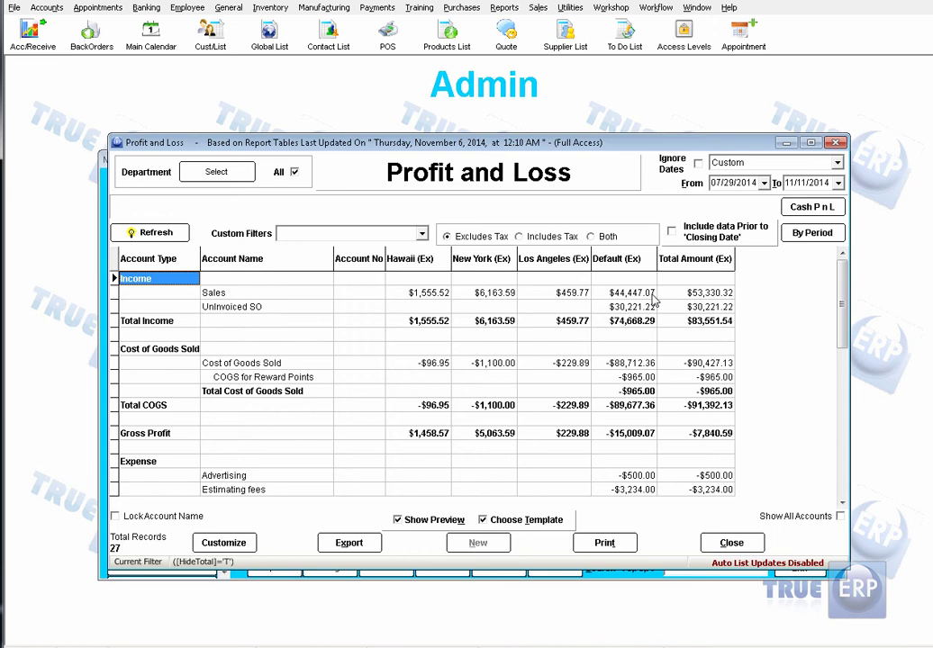
Step: Customize the Profit and Loss report to include the Pound Sterling - United Kingdom (British) currency
left_click(243, 551)
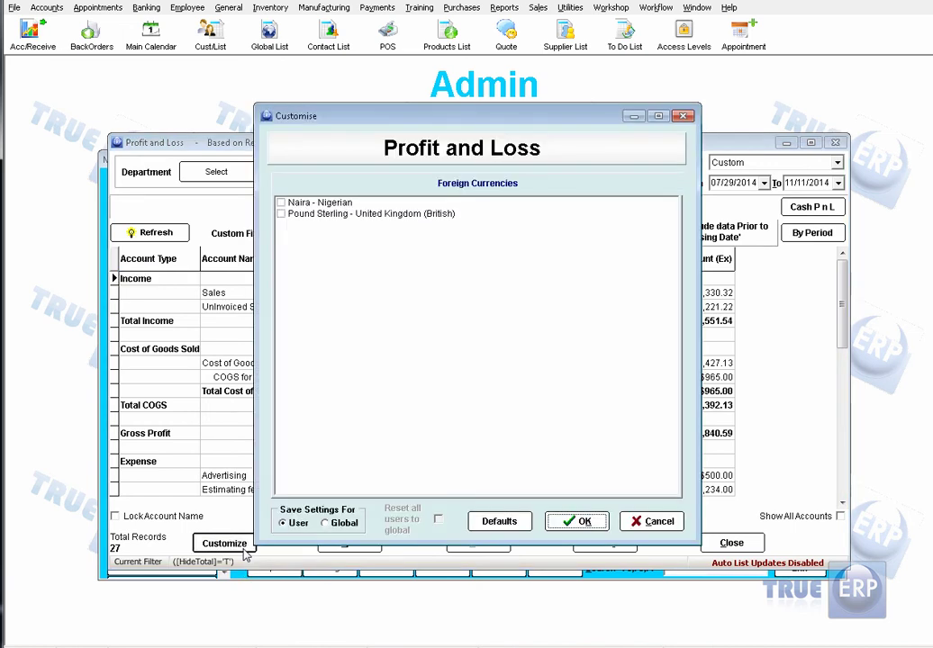
left_click(281, 215)
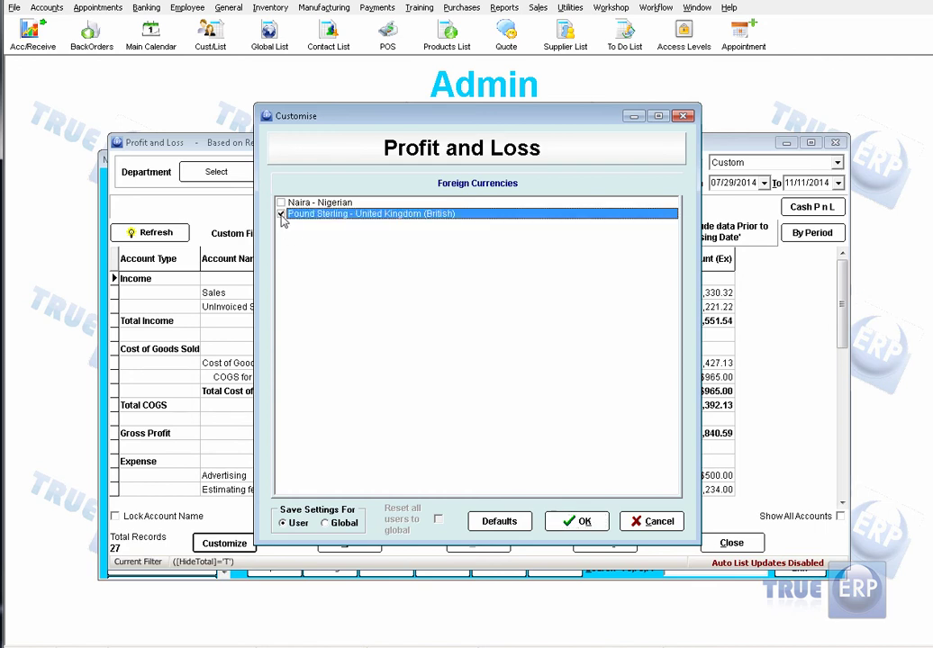
left_click(581, 522)
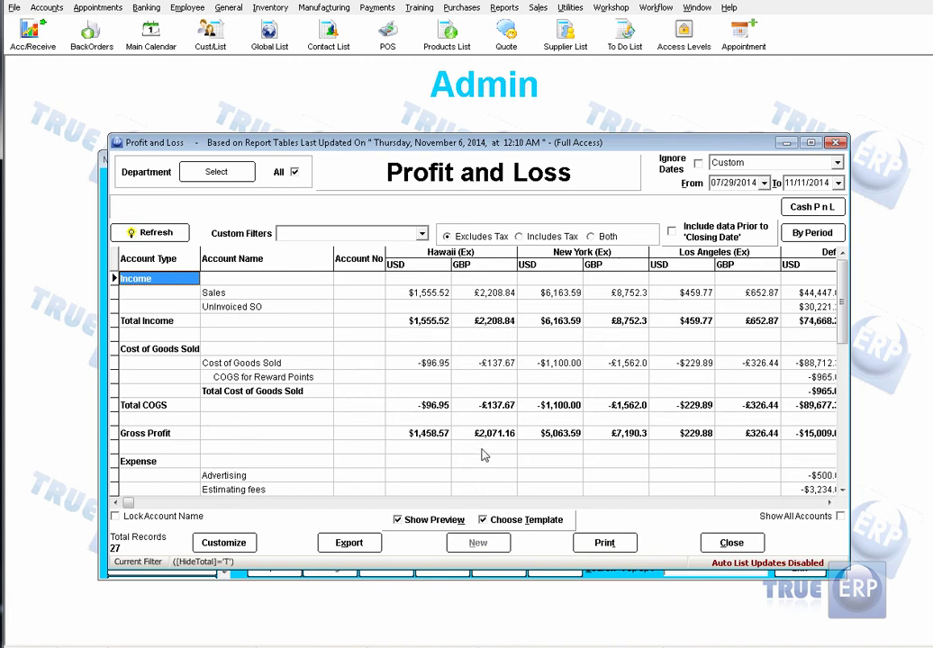
Step: Remove the Pound Sterling foreign currency from the Profit and Loss report's customization
left_click(224, 543)
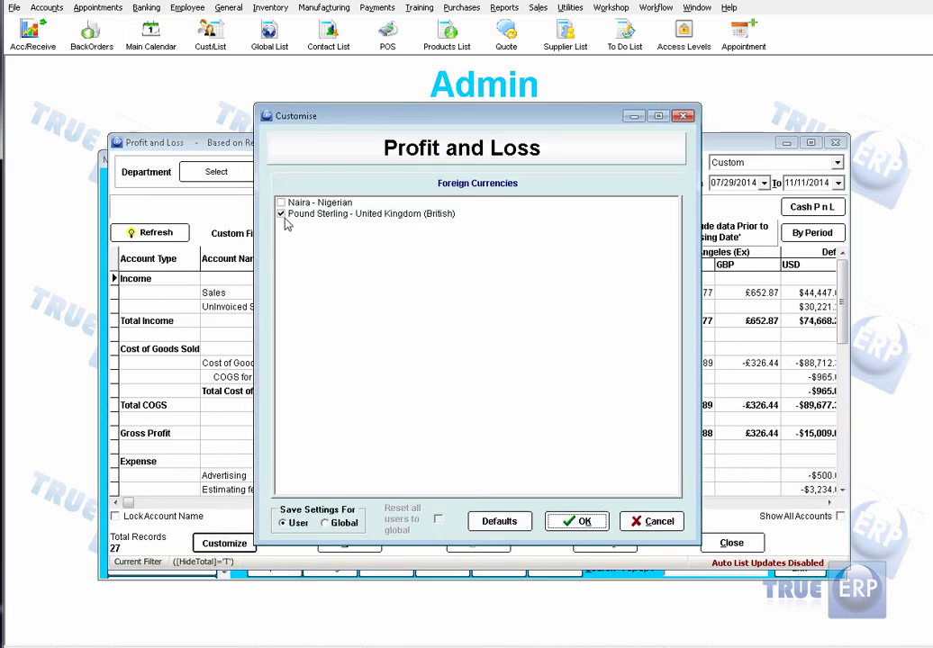
left_click(285, 221)
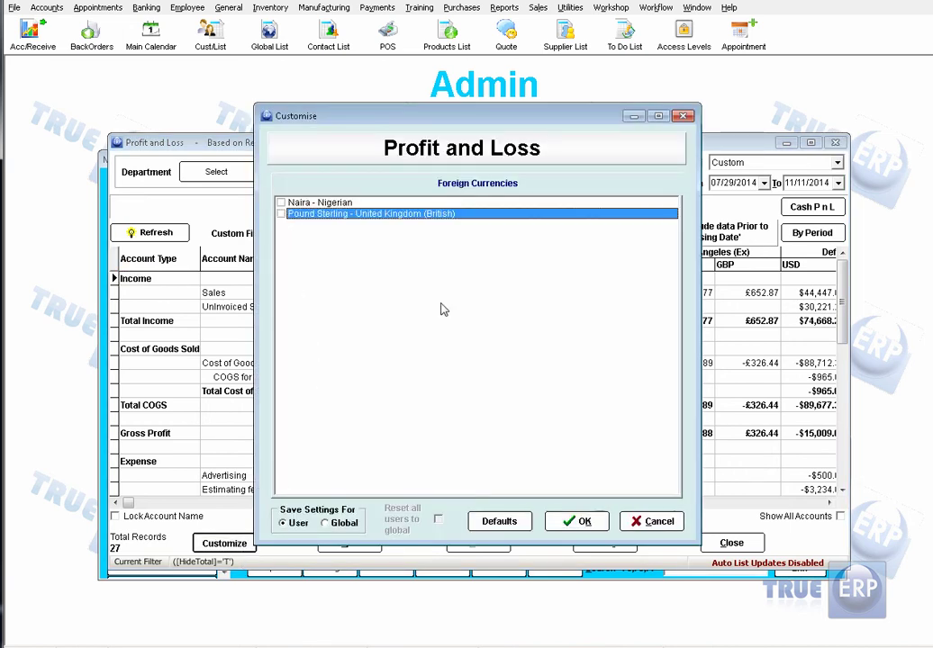
left_click(581, 521)
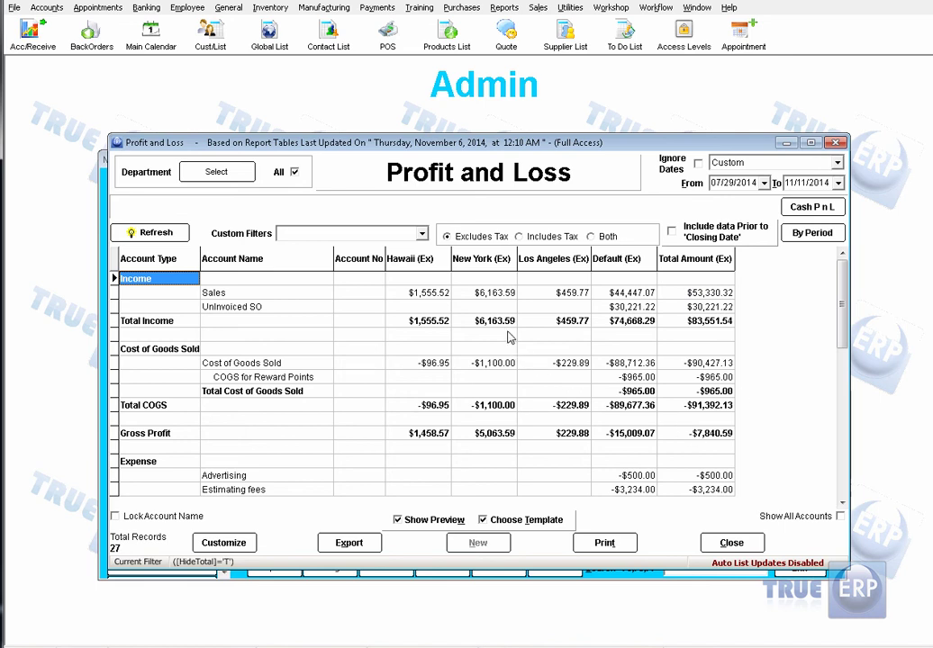
Step: Drill down from New York's Sales amount to its 08/28/2014 invoice for Carries Dress Barn, and return to the Profit and Loss report
left_click(487, 295)
double_click(487, 295)
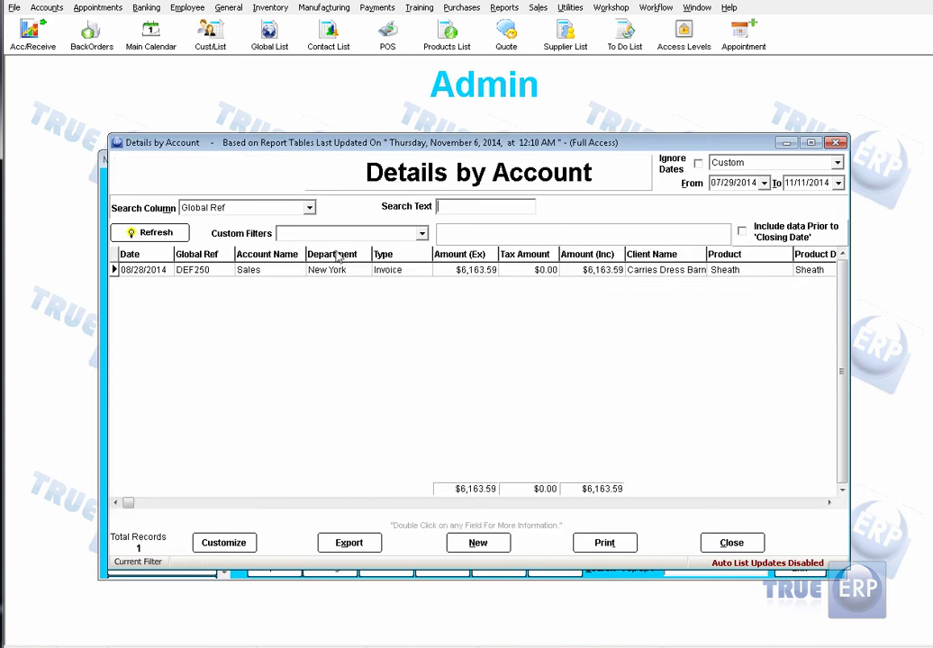
double_click(481, 274)
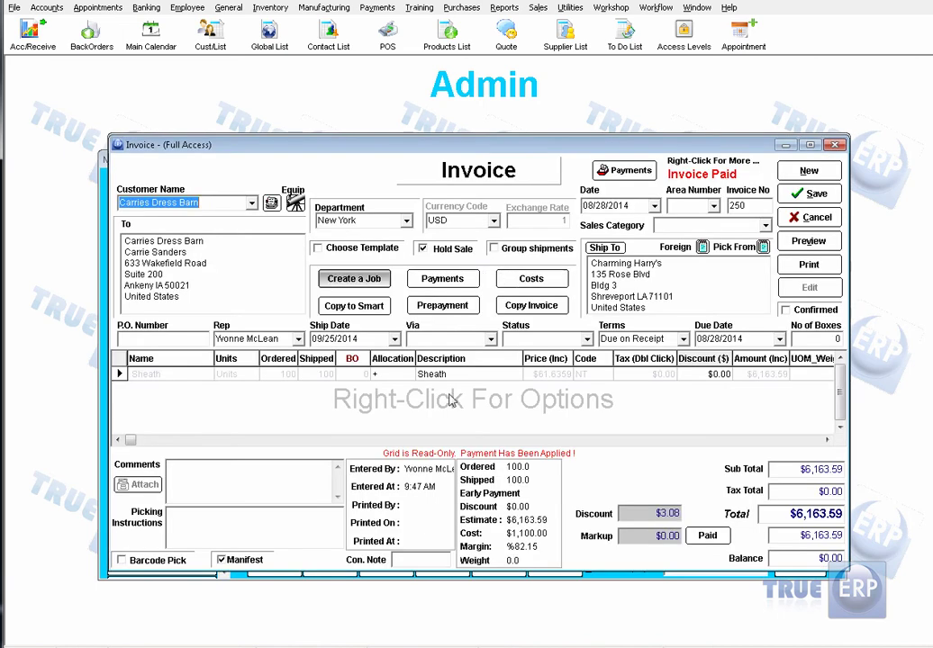
left_click(805, 217)
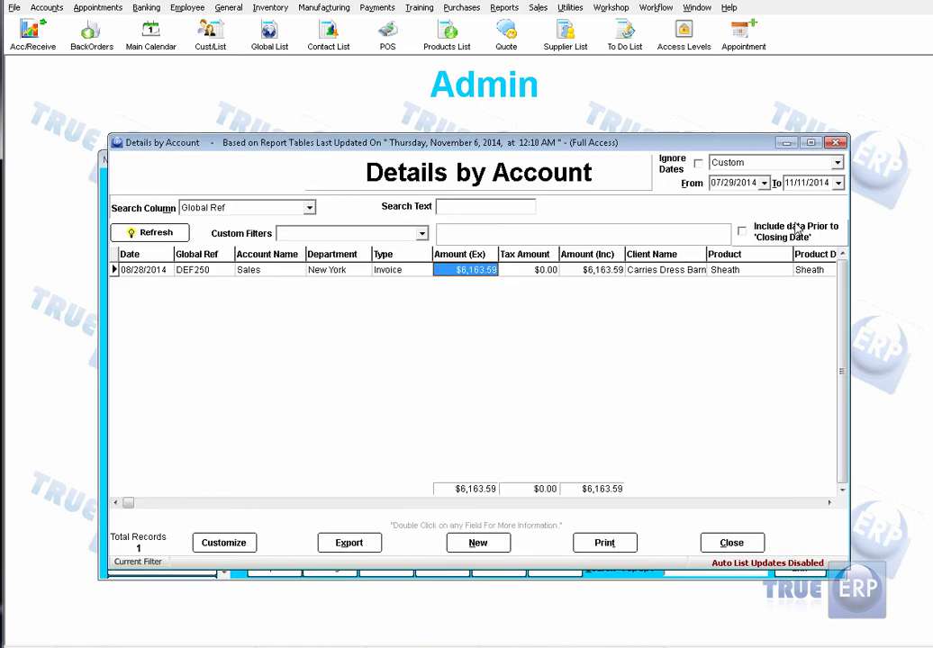
left_click(734, 543)
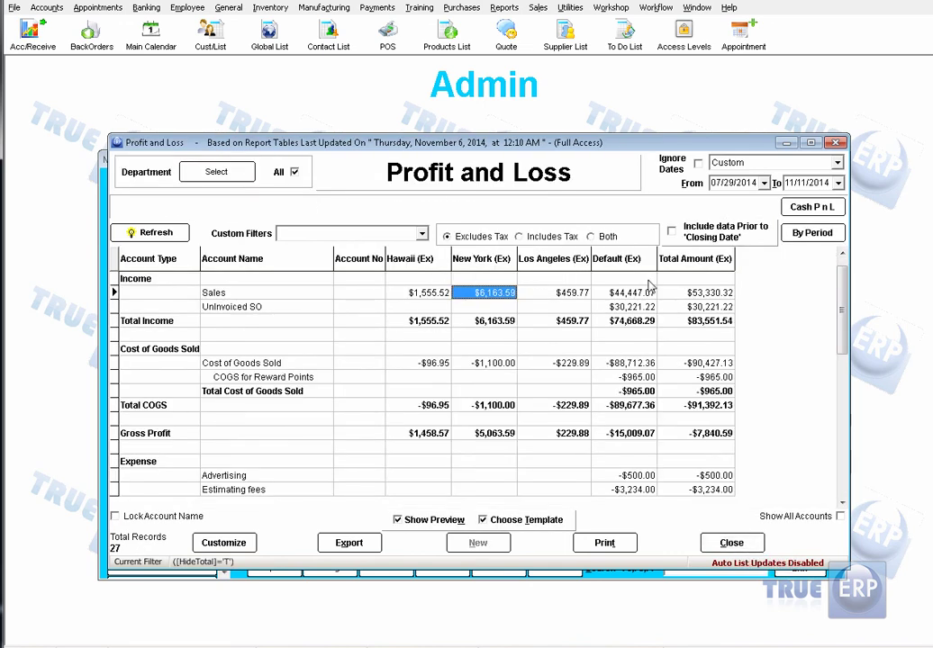
Step: View the department choices for the Profit and Loss report without selecting any, and close the report
left_click(244, 174)
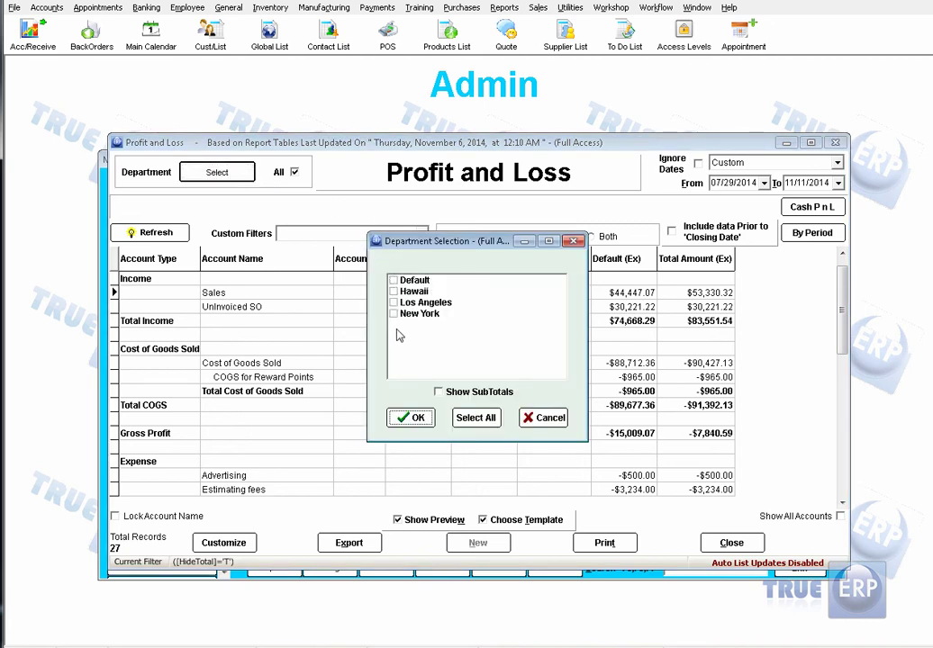
left_click(542, 417)
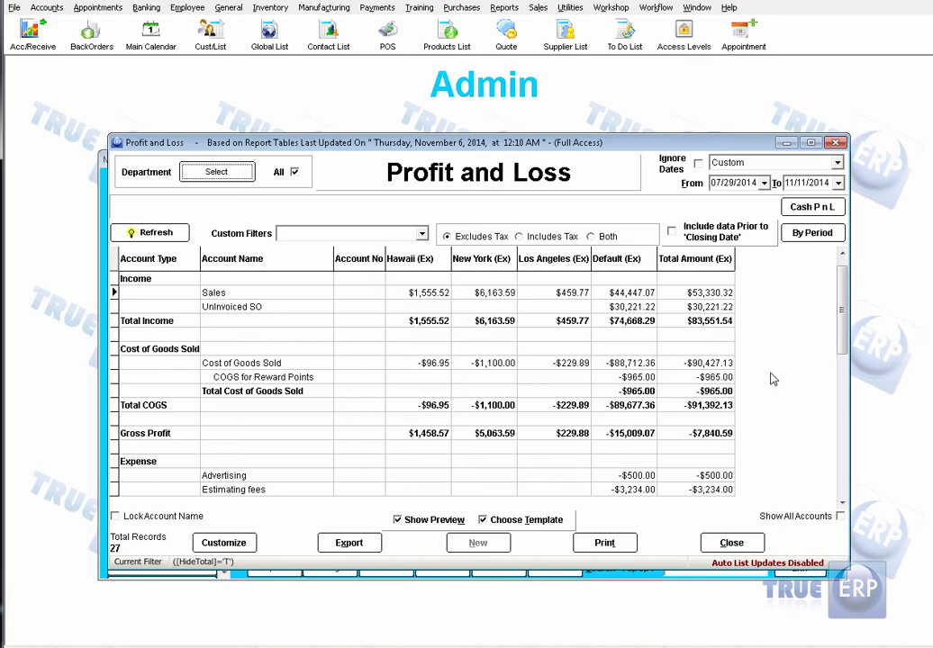
left_click(732, 543)
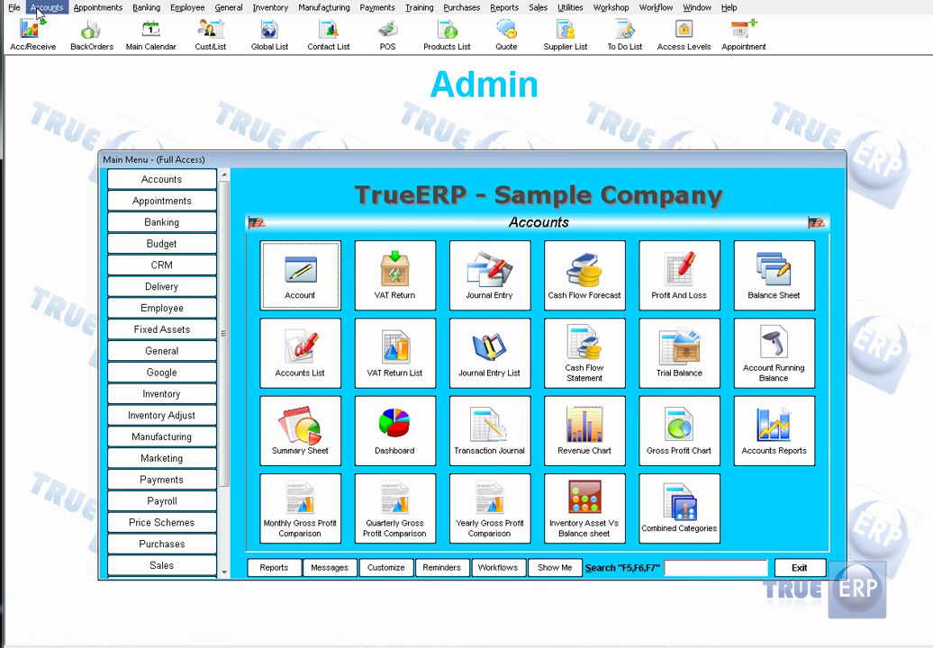
Step: Open the Foreign Exchange Rates List, load the full list, and show all rates
left_click(38, 9)
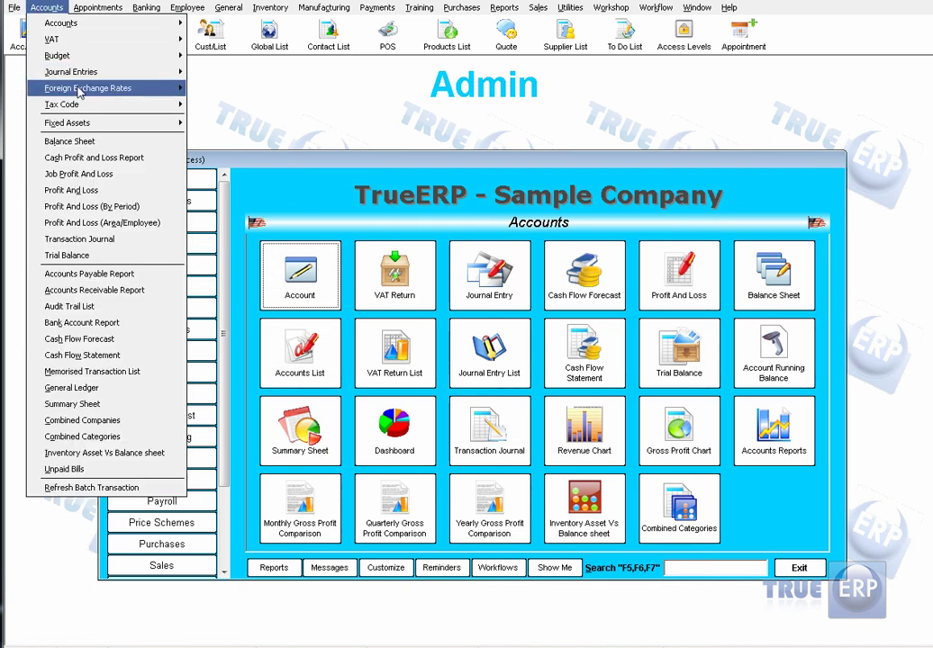
mouse_move(79, 91)
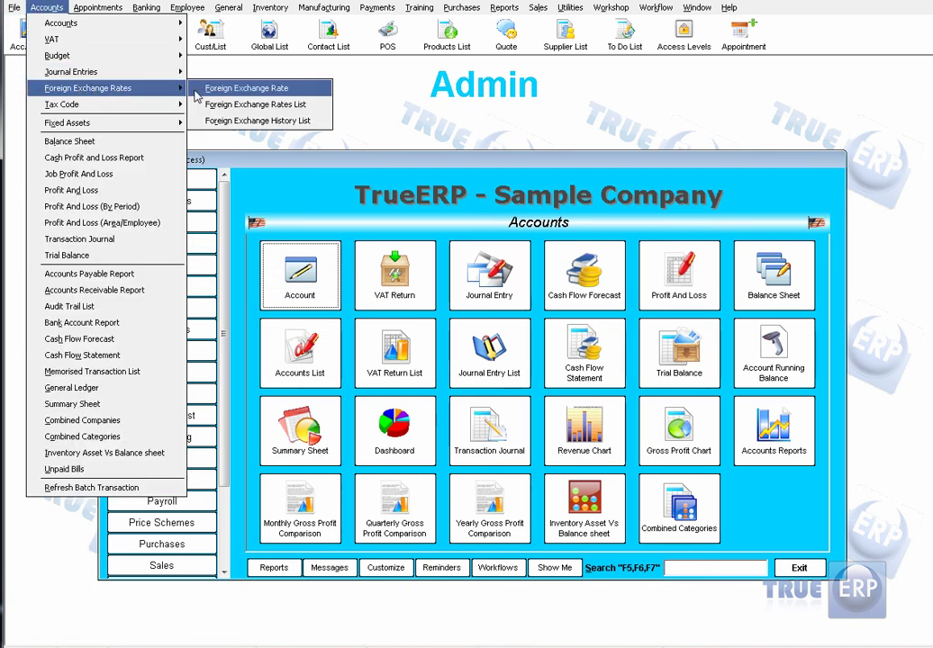
left_click(223, 105)
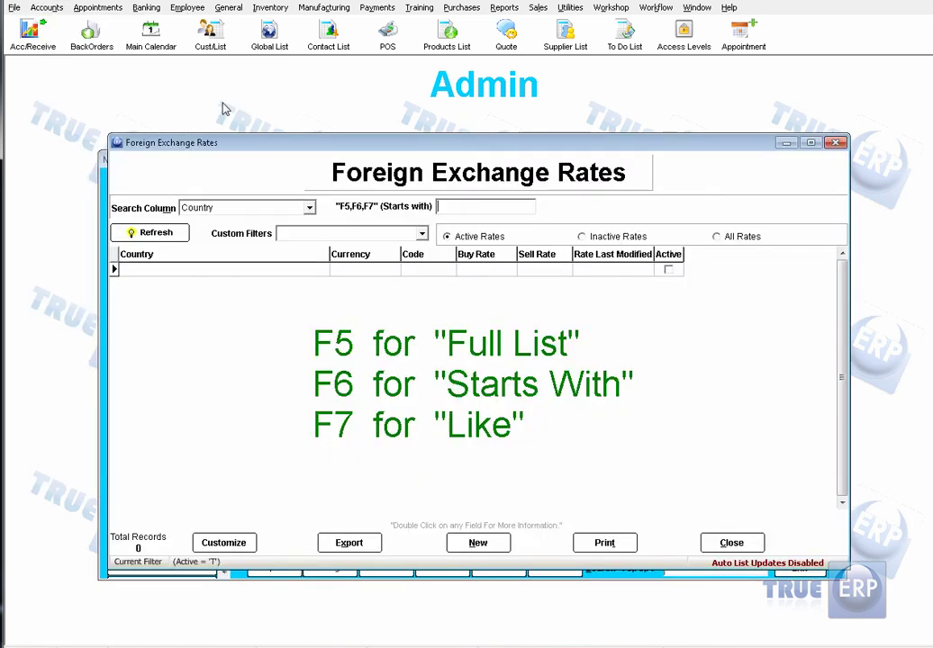
key("F6")
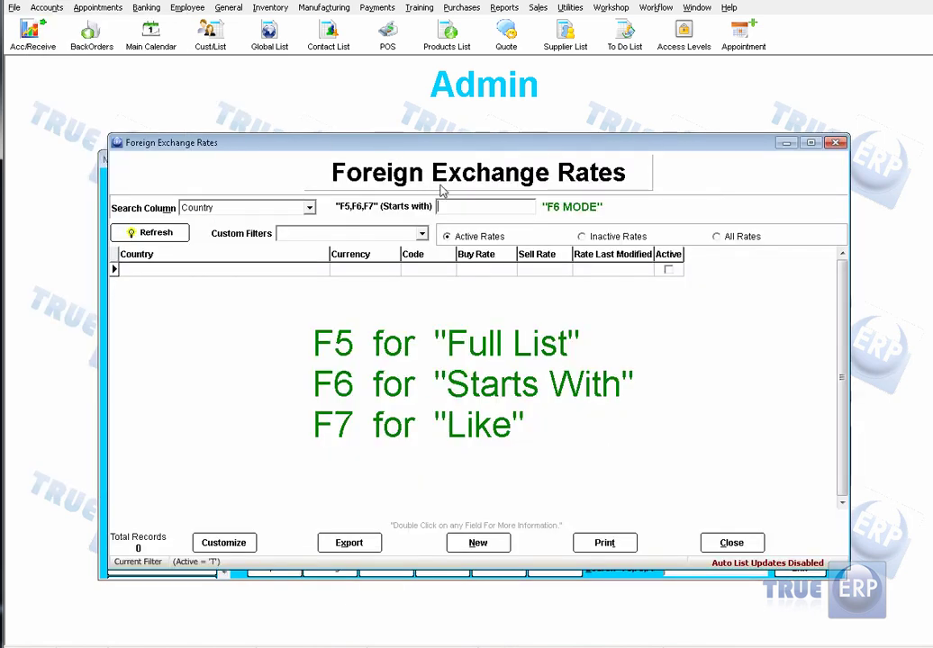
key("F5")
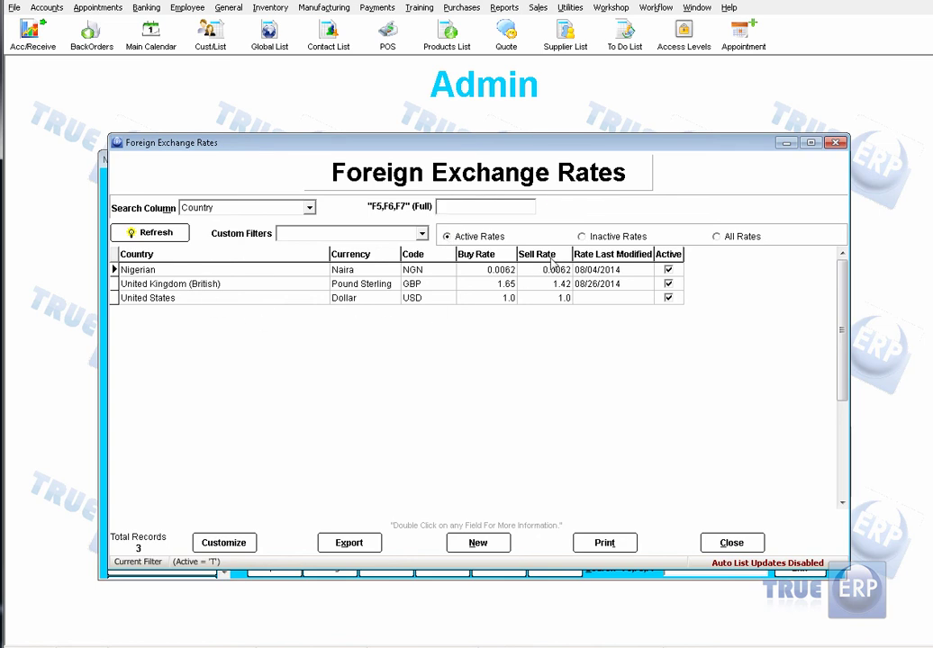
left_click(717, 236)
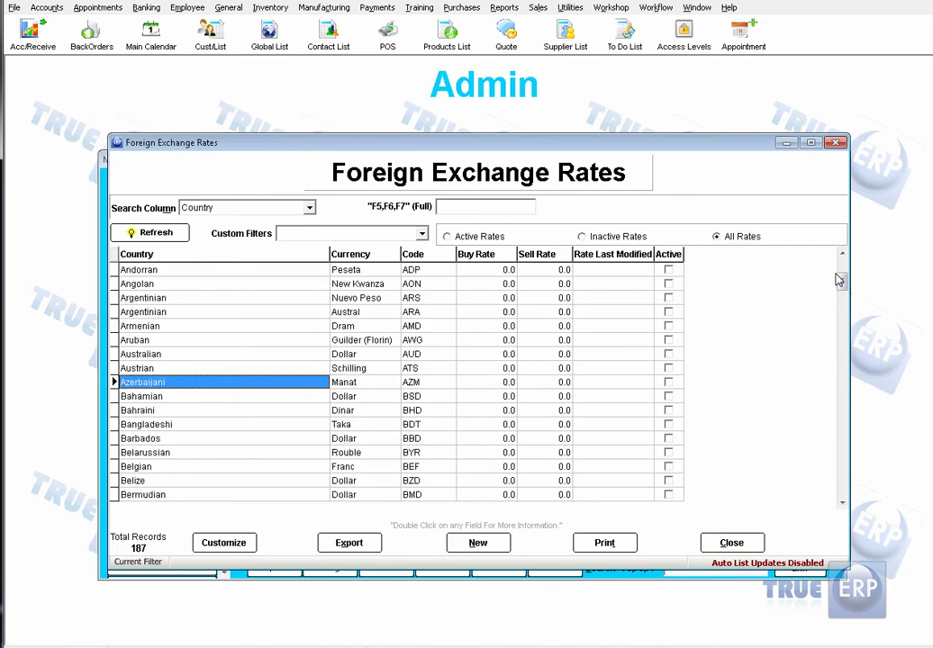
Step: Browse the available countries and currencies in the Foreign Exchange Rates list down to Syrian, and close the list
key("Down")
key("Down")
key("Down")
key("Down")
key("Down")
key("Down")
key("Down")
key("Down")
key("Down")
key("Down")
key("Down")
key("Down")
key("Down")
key("Down")
key("Down")
key("Down")
key("Down")
key("Down")
key("Down")
key("Down")
key("Down")
key("Down")
key("Down")
key("Down")
key("Down")
key("Down")
key("Down")
key("Down")
key("Down")
key("Down")
key("Down")
key("Down")
key("Down")
key("Down")
key("Down")
key("Down")
key("Down")
key("Down")
key("Down")
key("Down")
key("Down")
key("Down")
key("Down")
key("Down")
key("Down")
key("Down")
key("Down")
key("Down")
key("Down")
key("Down")
key("Down")
key("Down")
key("Down")
key("Down")
key("Down")
key("Down")
key("Down")
key("Down")
key("Down")
key("Down")
key("Down")
key("Down")
key("Down")
key("Down")
key("Down")
key("Down")
key("Down")
key("Down")
key("Down")
key("Down")
key("Down")
key("Down")
key("Down")
key("Down")
key("Down")
key("Down")
key("Down")
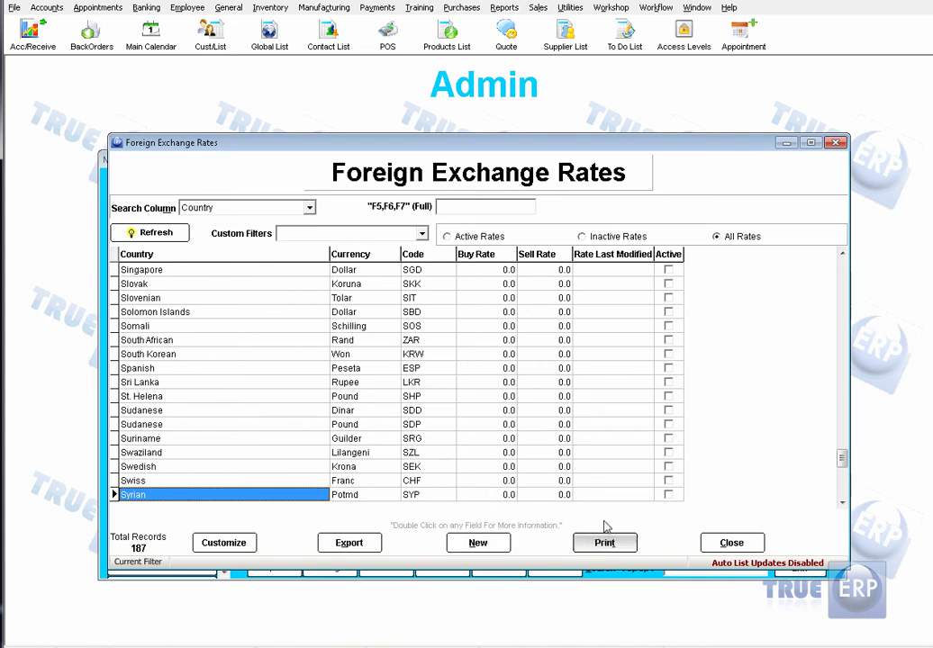
left_click(721, 544)
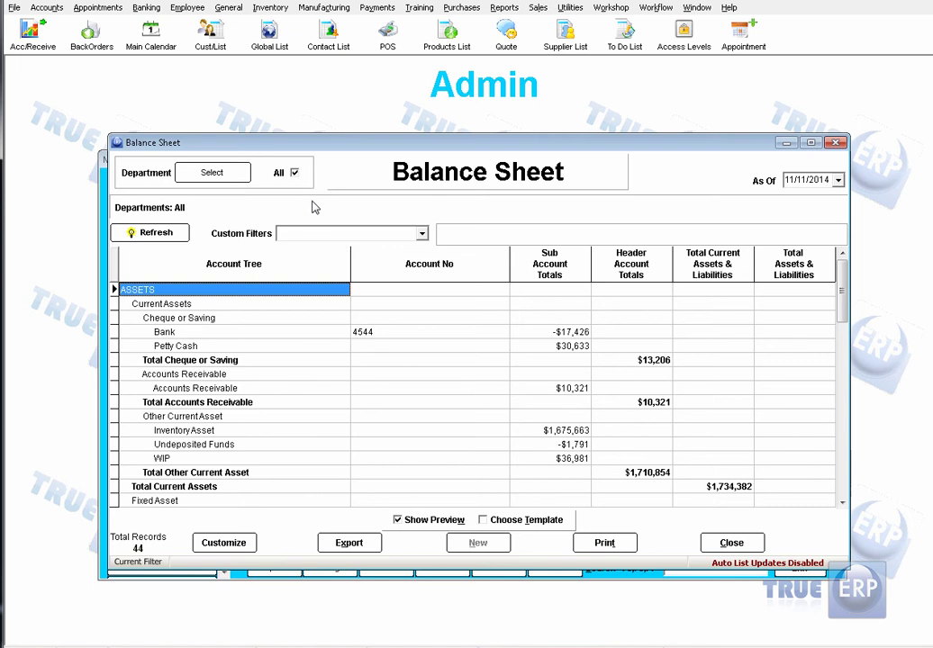
Step: View the Balance Sheet for only the Hawaii and Los Angeles departments, and restore it to all departments
left_click(227, 177)
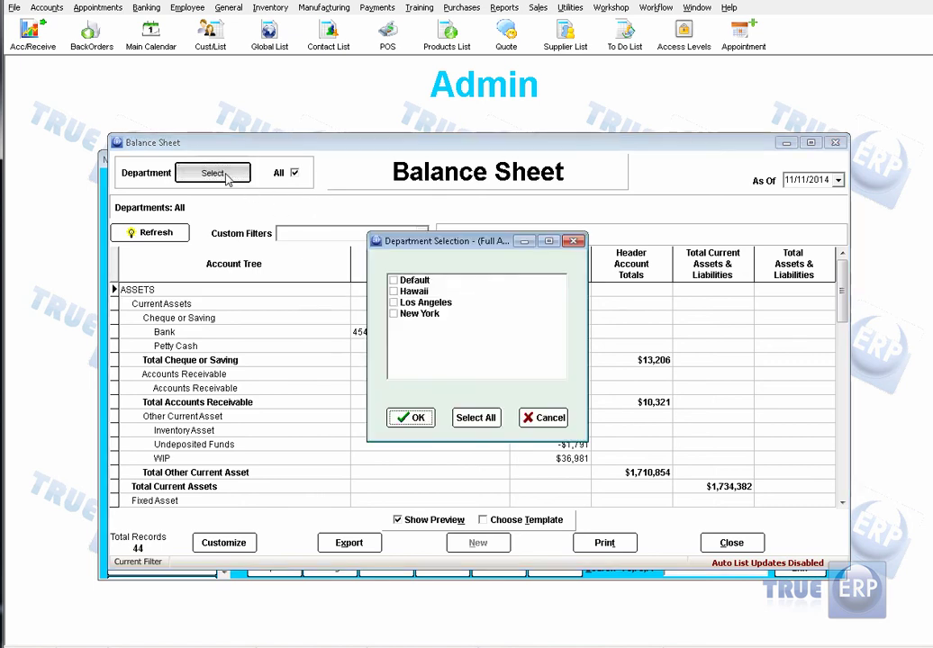
left_click(393, 291)
left_click(393, 303)
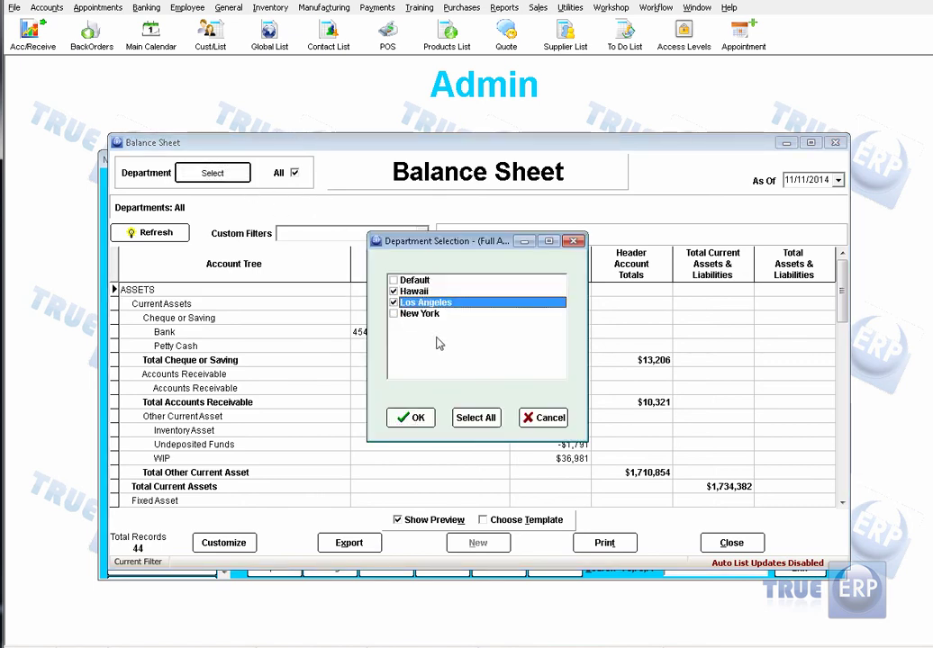
left_click(411, 419)
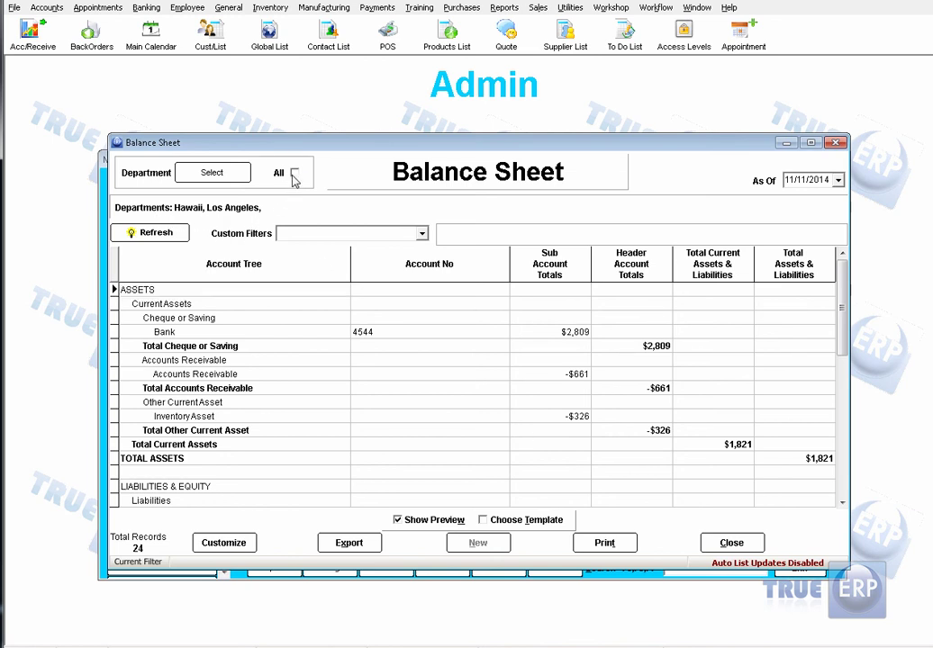
left_click(295, 174)
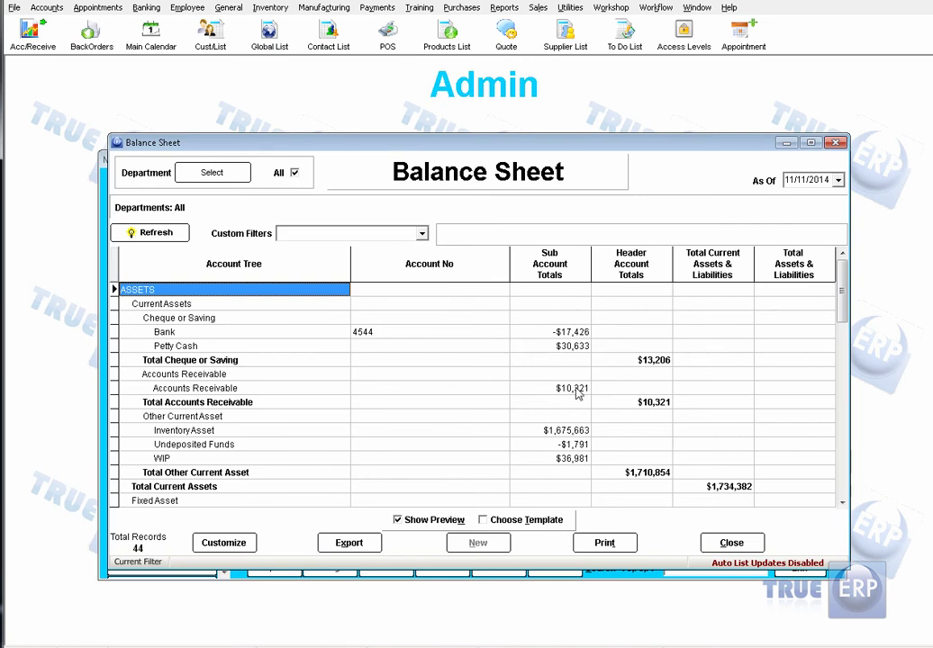
Step: Drill down from the Balance Sheet's Petty Cash amount to its 10/09/2014 journal entry, and close the entry and the transaction list
left_click(575, 348)
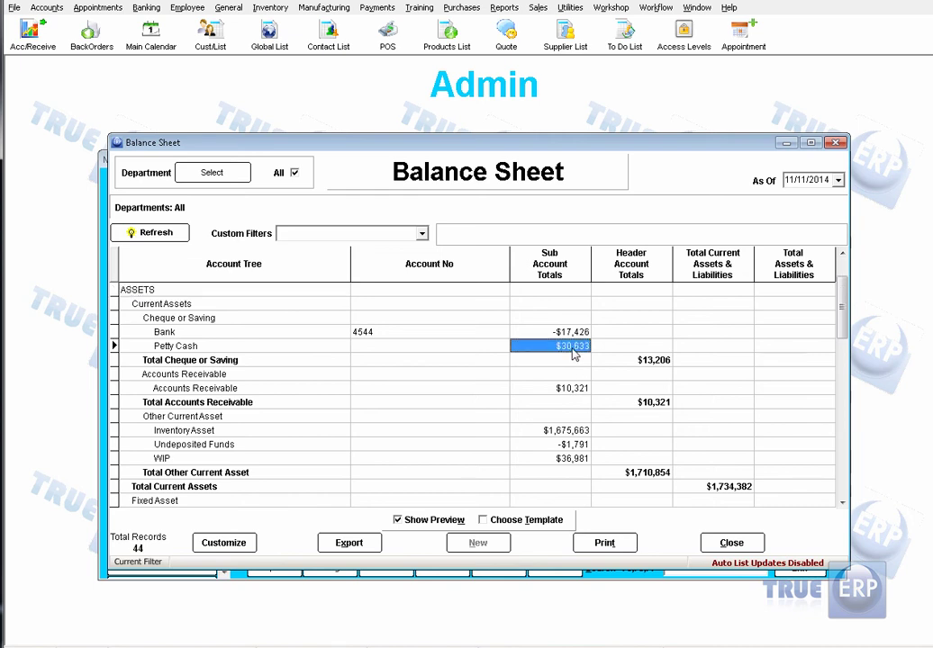
double_click(575, 351)
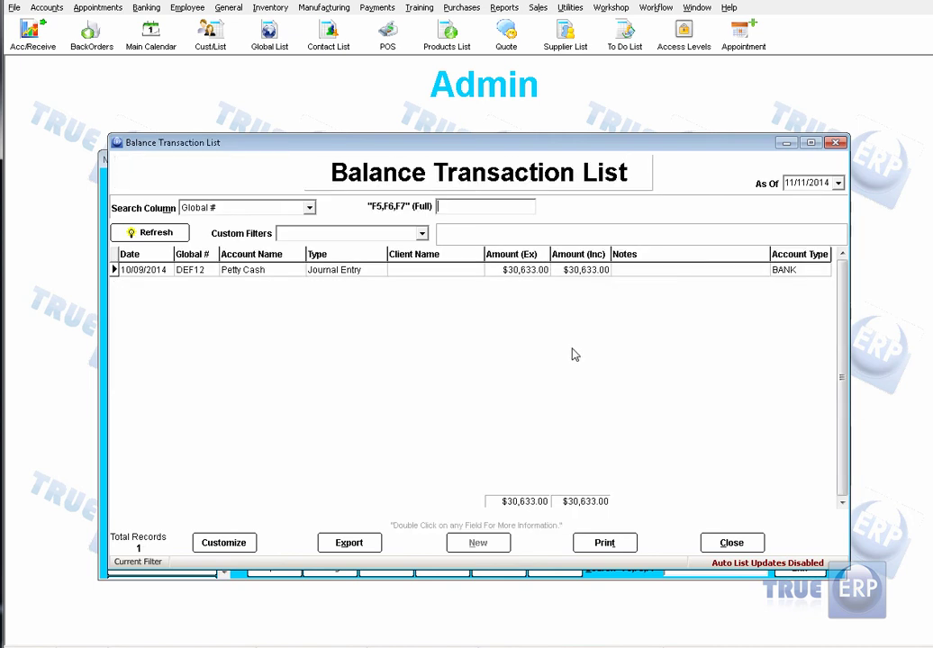
double_click(532, 272)
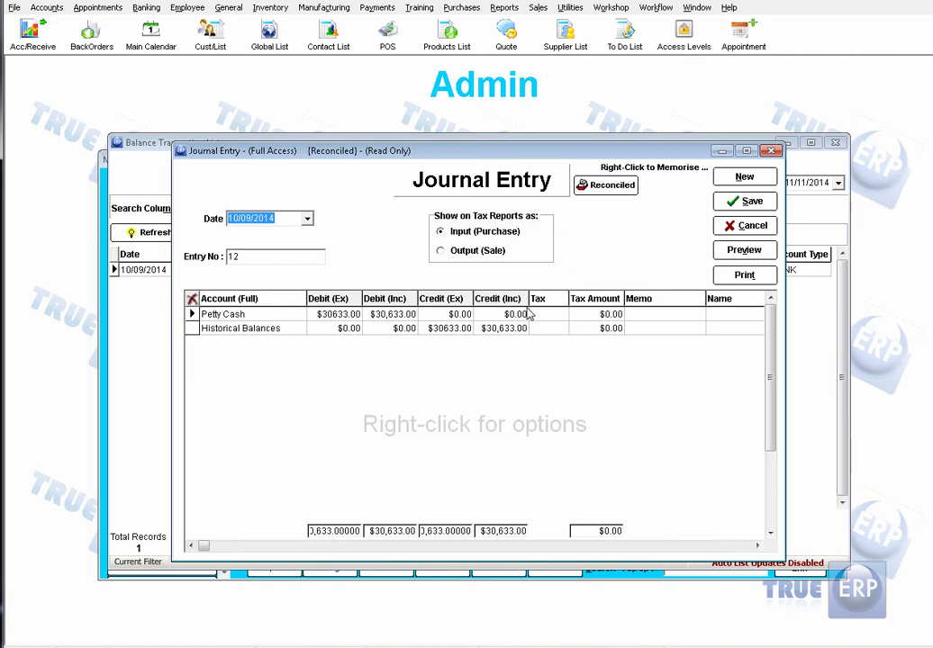
left_click(742, 227)
left_click(749, 542)
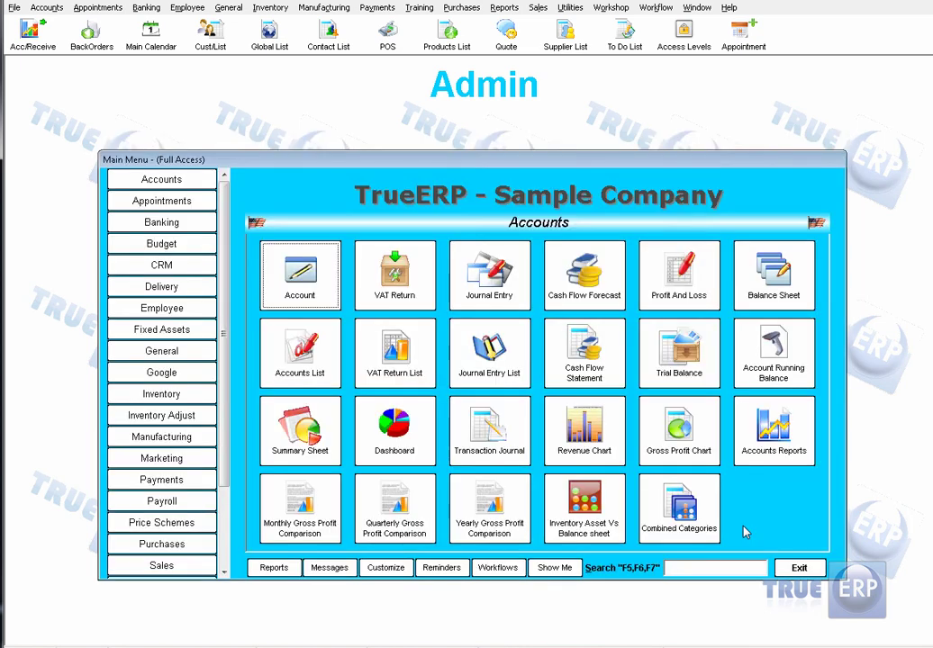
Step: Open the Accounts Dashboard and rank the top ten salesmen, products and customers by price
left_click(422, 439)
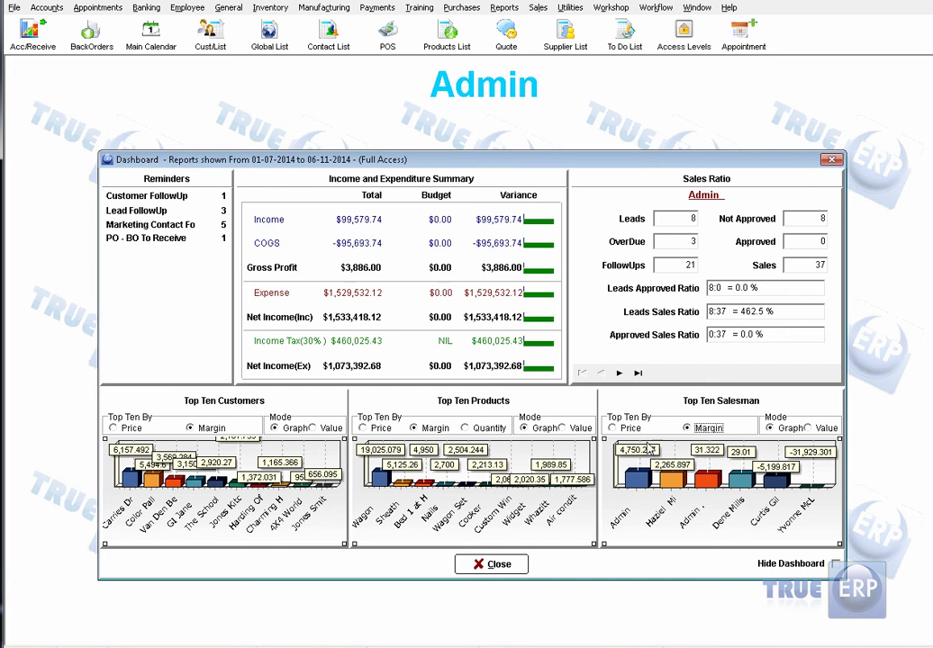
left_click(614, 427)
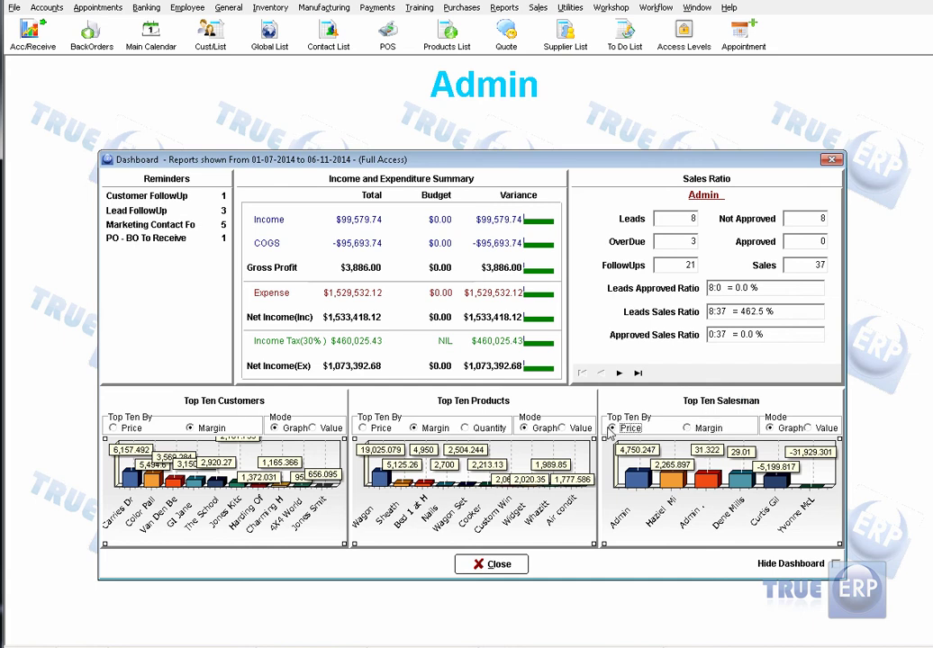
left_click(363, 427)
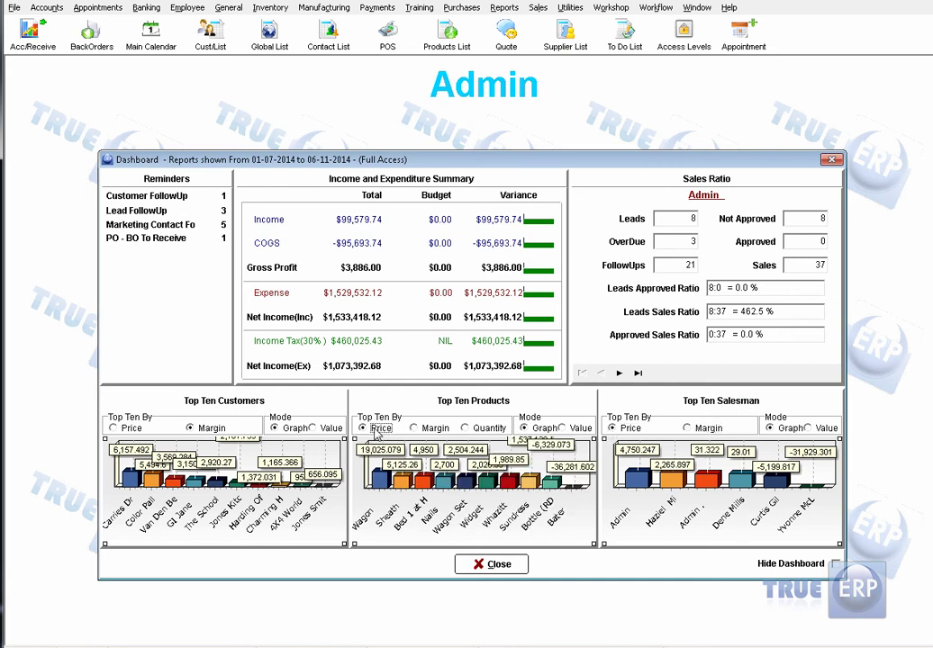
left_click(113, 427)
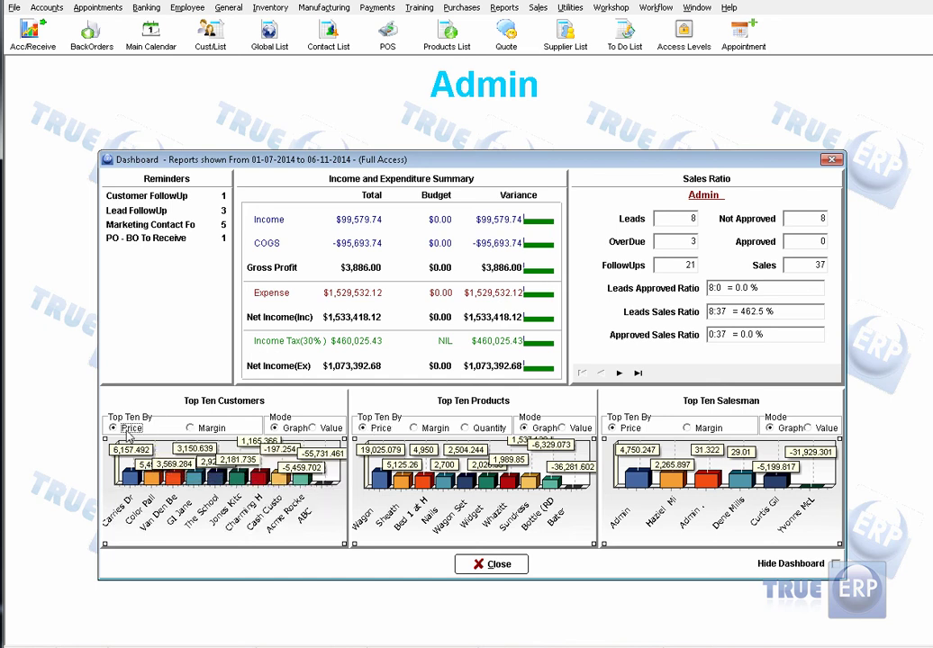
Step: Switch the top ten customers, products and salesmen from graphs to value lists
left_click(312, 428)
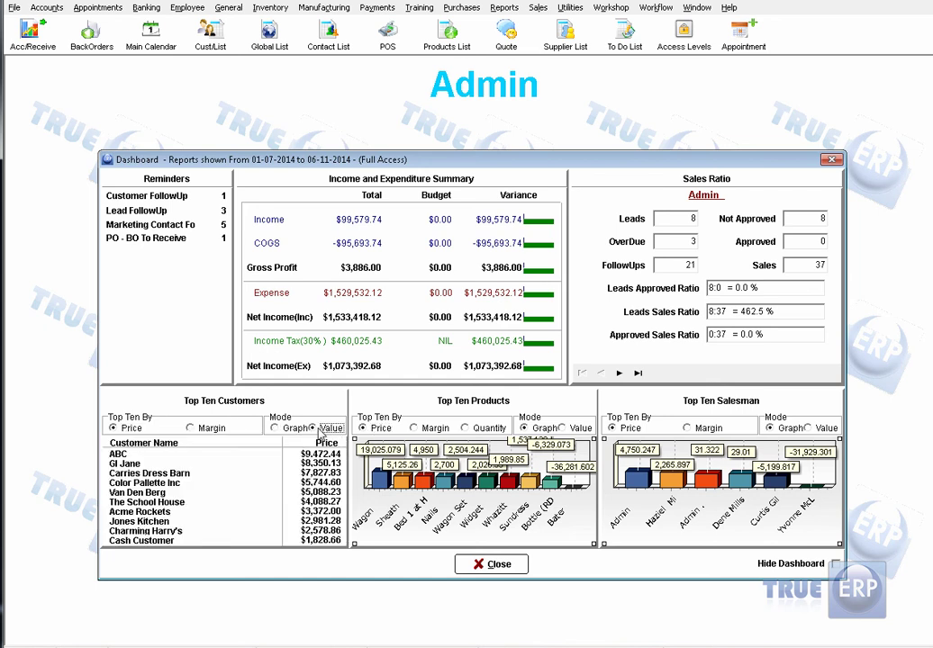
left_click(562, 427)
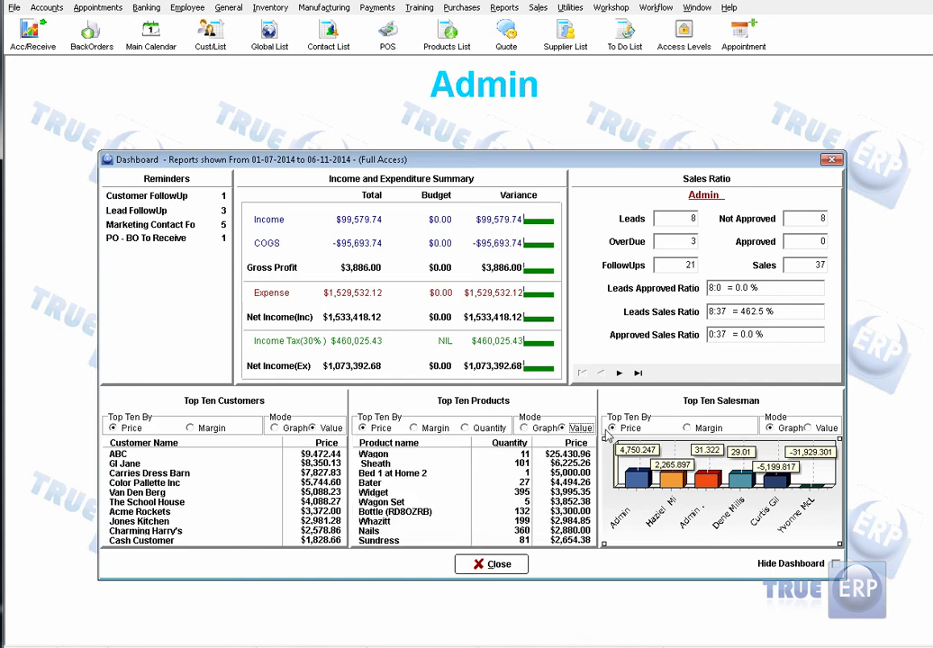
left_click(808, 427)
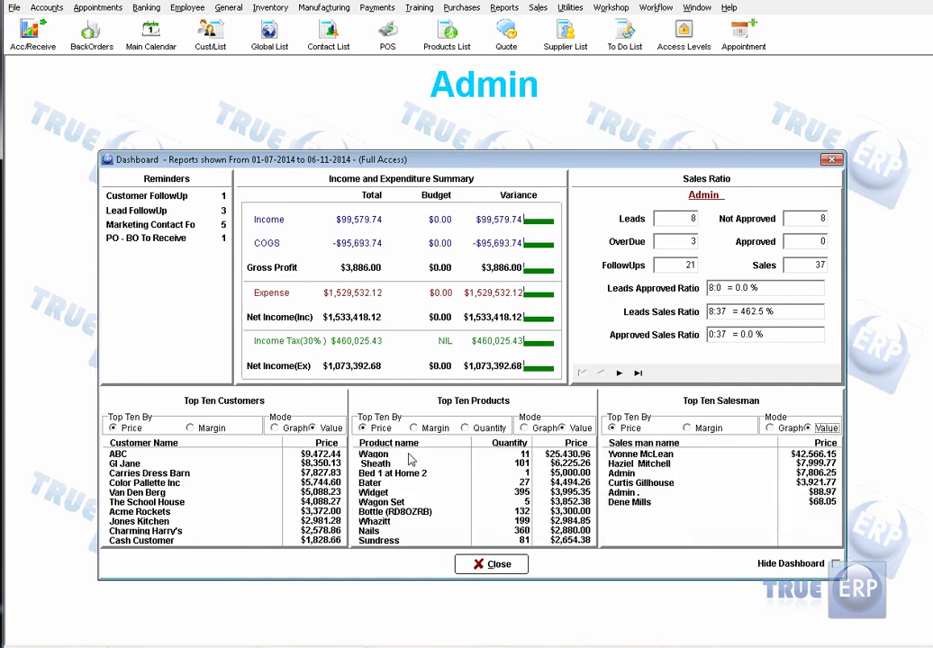
Step: Open the sales details behind the Wagon product's price, and close the Product Sales Summary
right_click(551, 456)
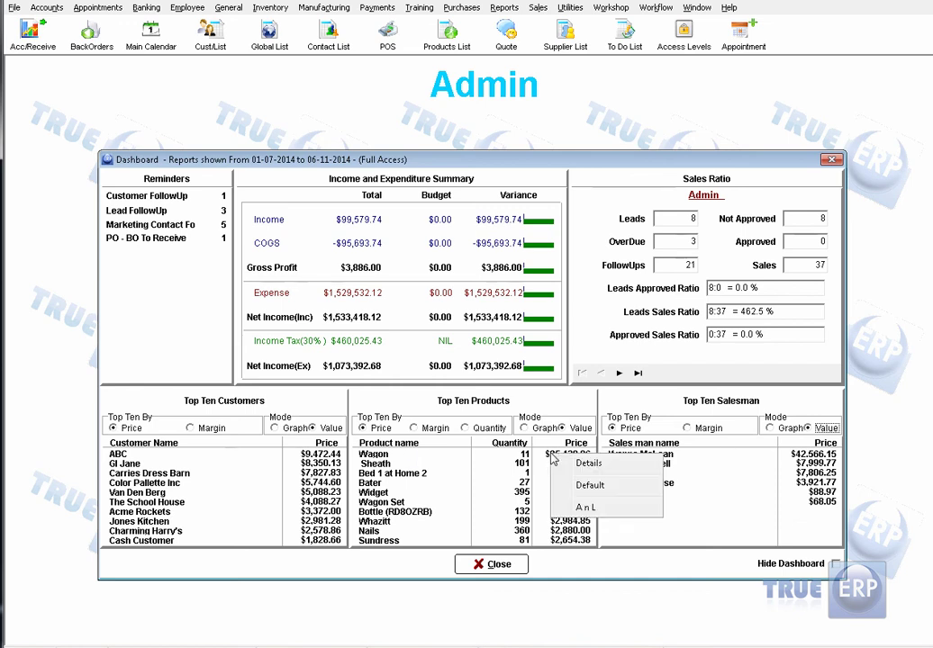
left_click(606, 466)
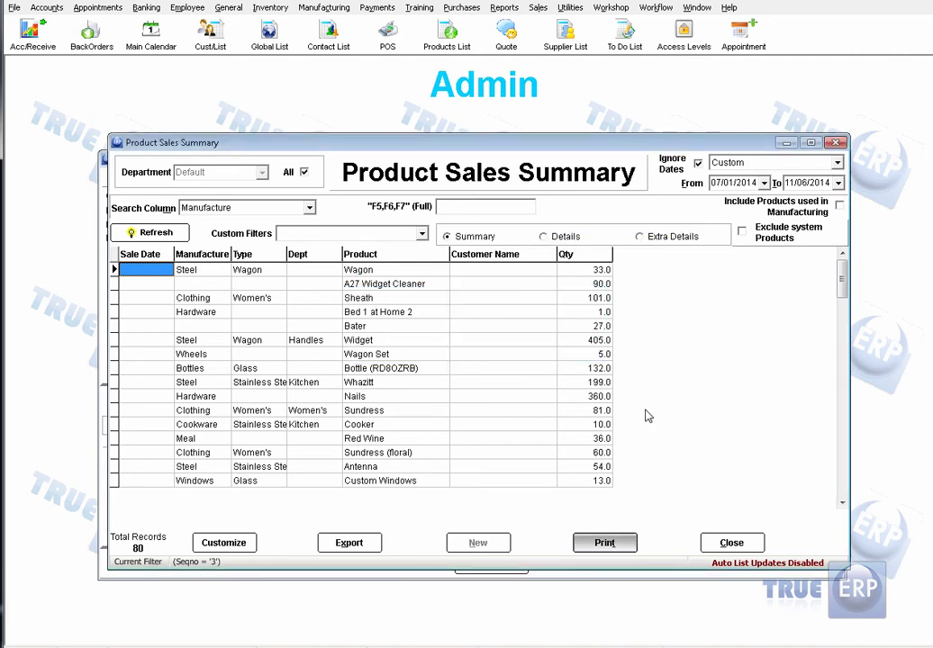
left_click(729, 543)
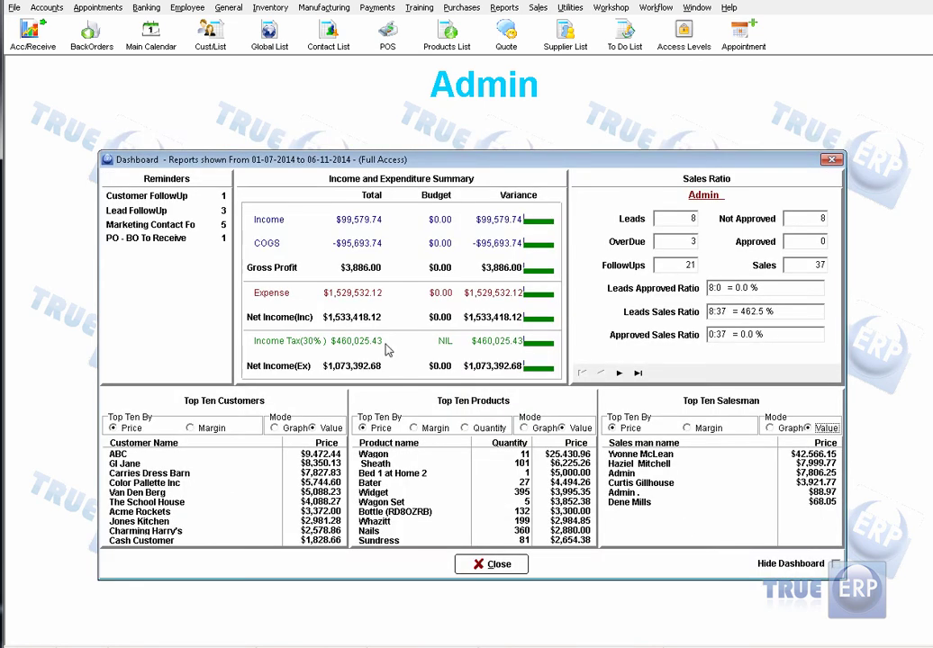
Step: View the Reminders List from the Customer FollowUp and PO - BO To Receive reminders, and close the Dashboard
right_click(181, 197)
left_click(250, 208)
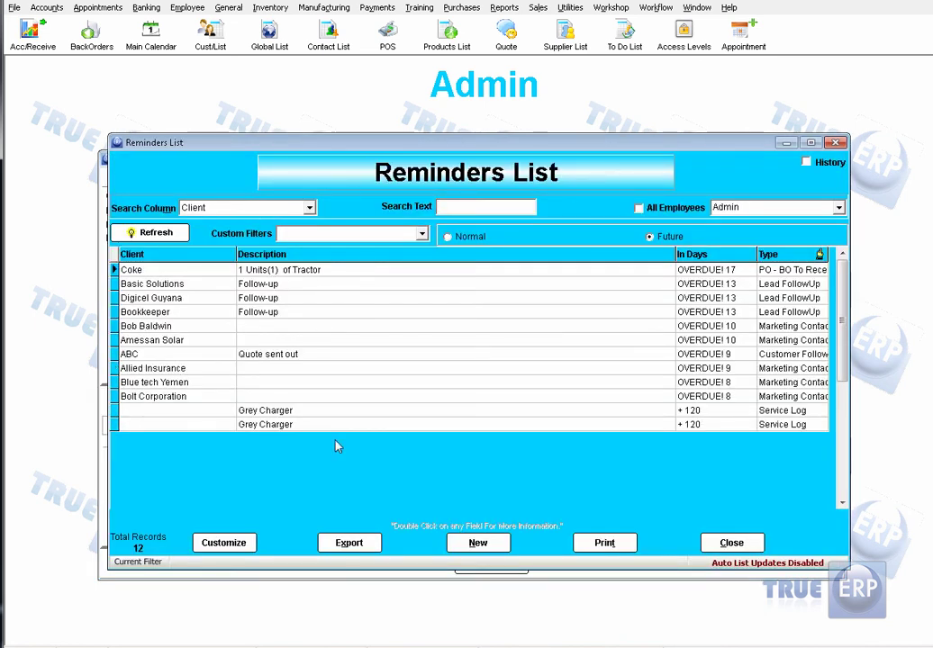
left_click(731, 542)
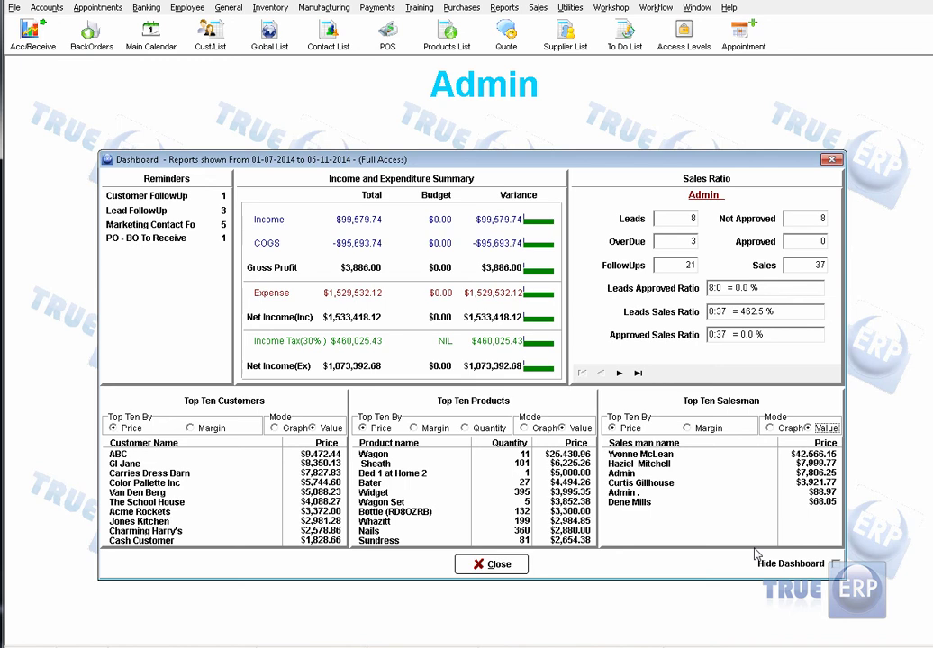
right_click(193, 241)
left_click(231, 252)
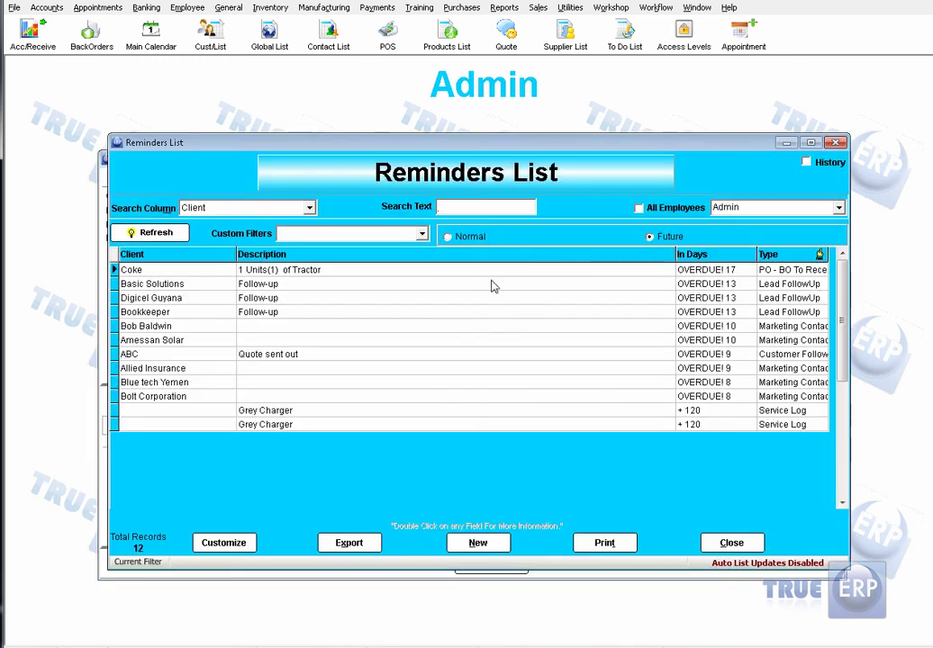
left_click(749, 545)
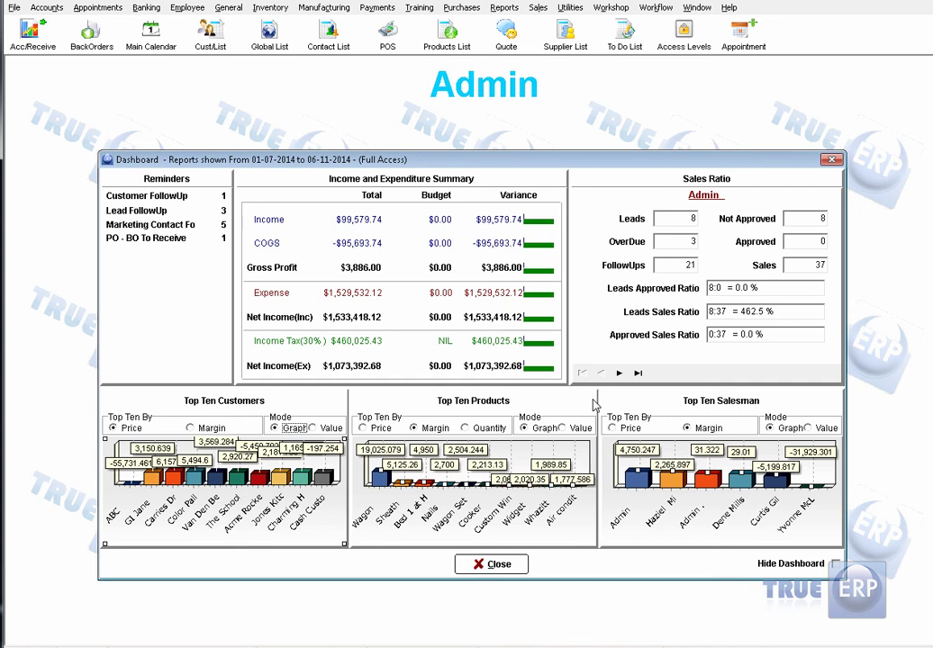
left_click(496, 564)
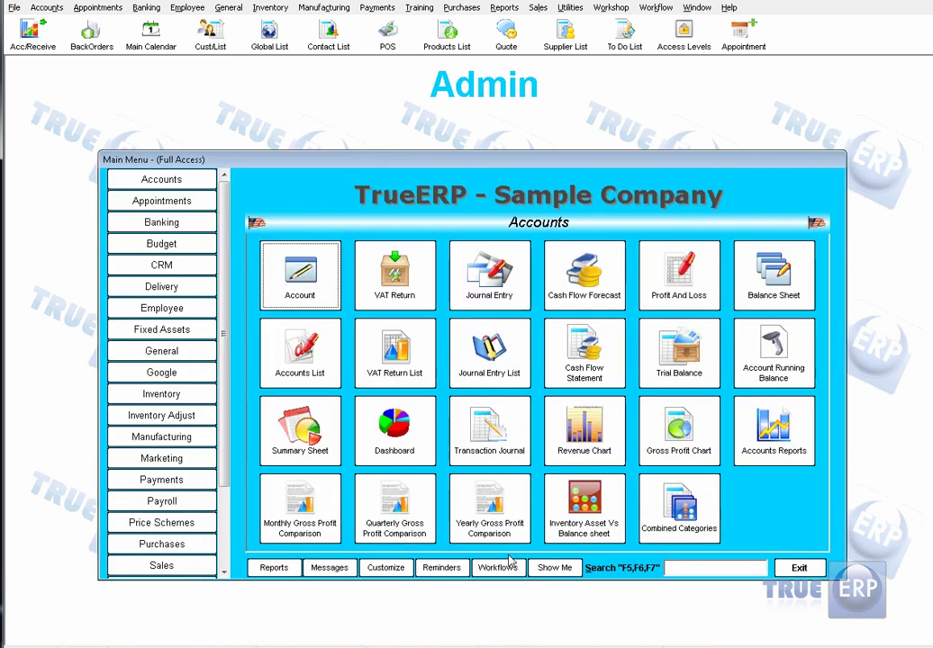
Step: Open the Summary Sheet, view its As Of calendar without picking another date, and close the sheet
left_click(335, 435)
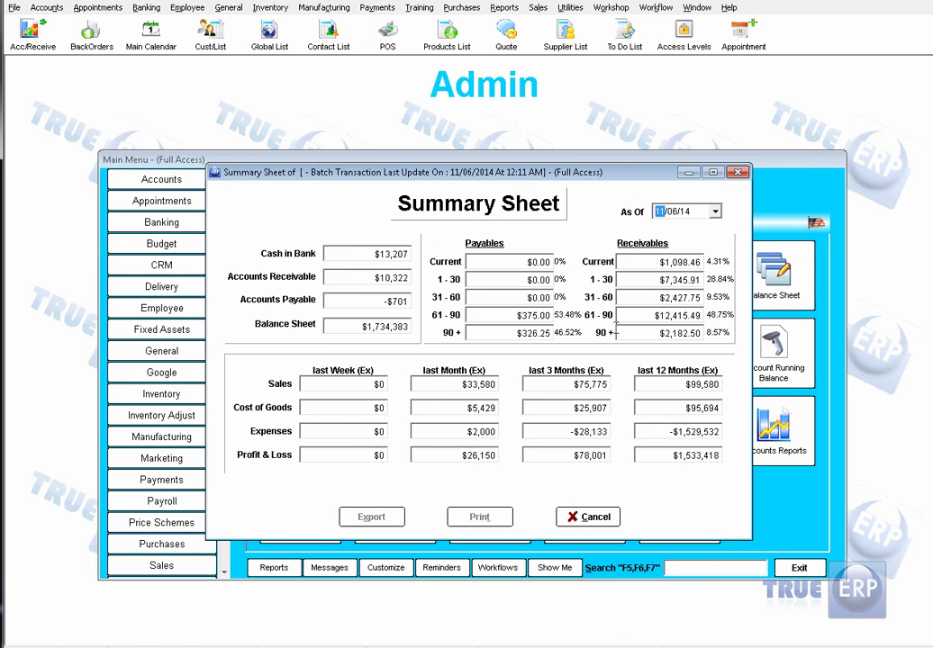
left_click(716, 212)
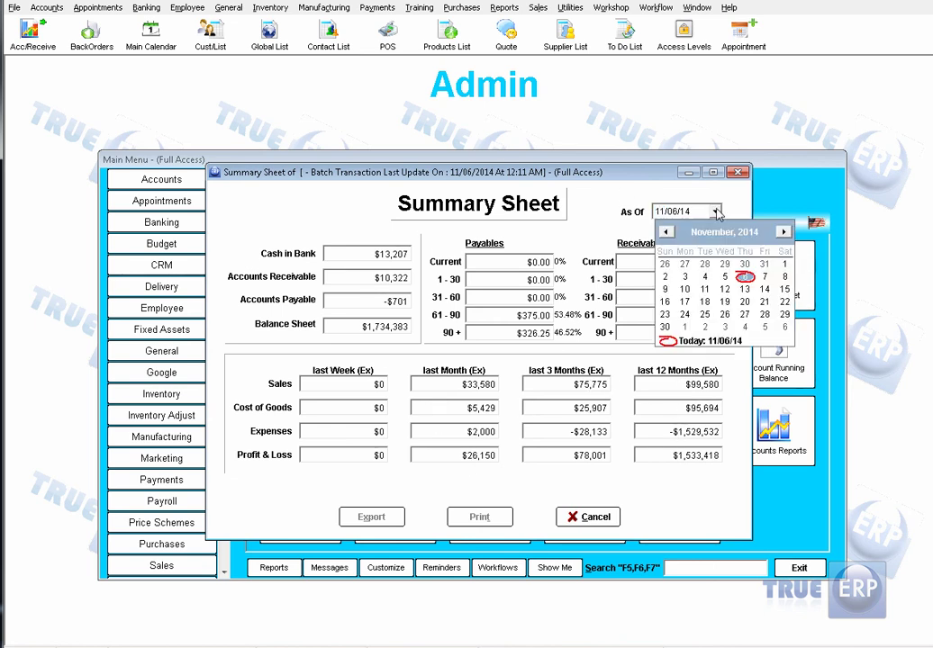
left_click(631, 209)
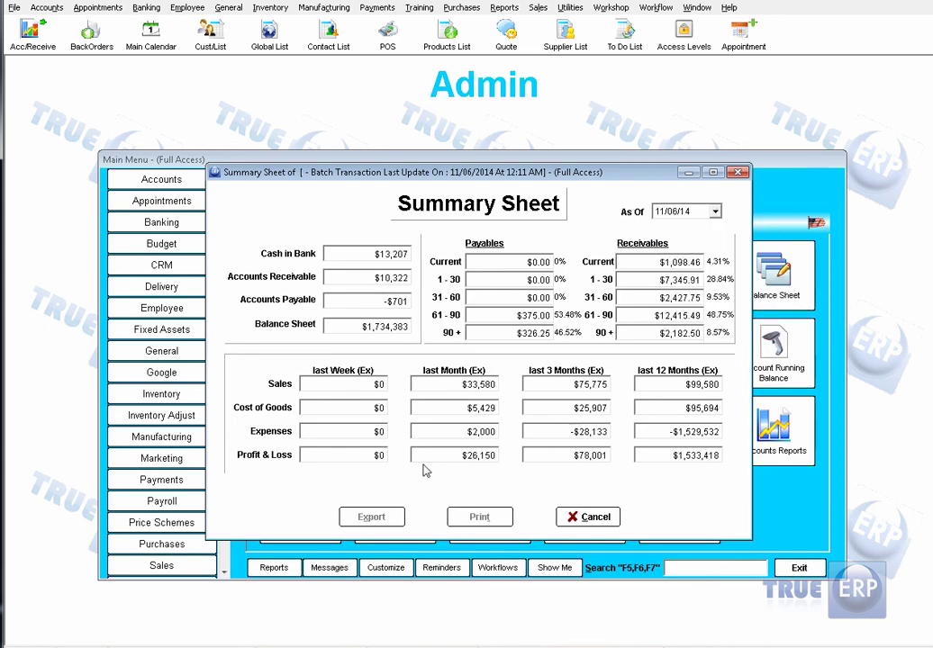
left_click(609, 523)
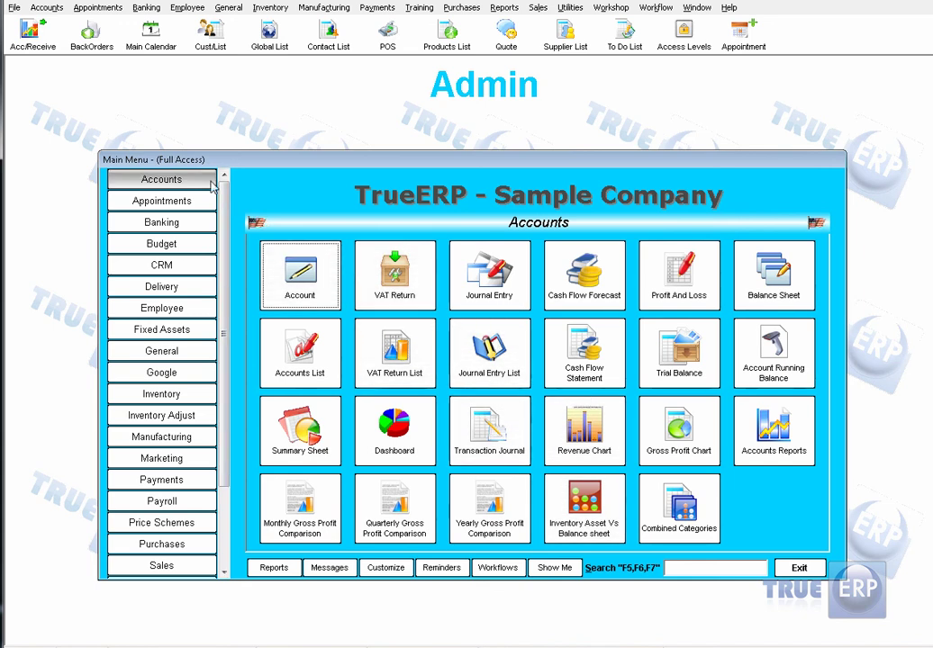
Step: View a blank Journal Entry form without saving it, and view and close the Journal List
left_click(490, 275)
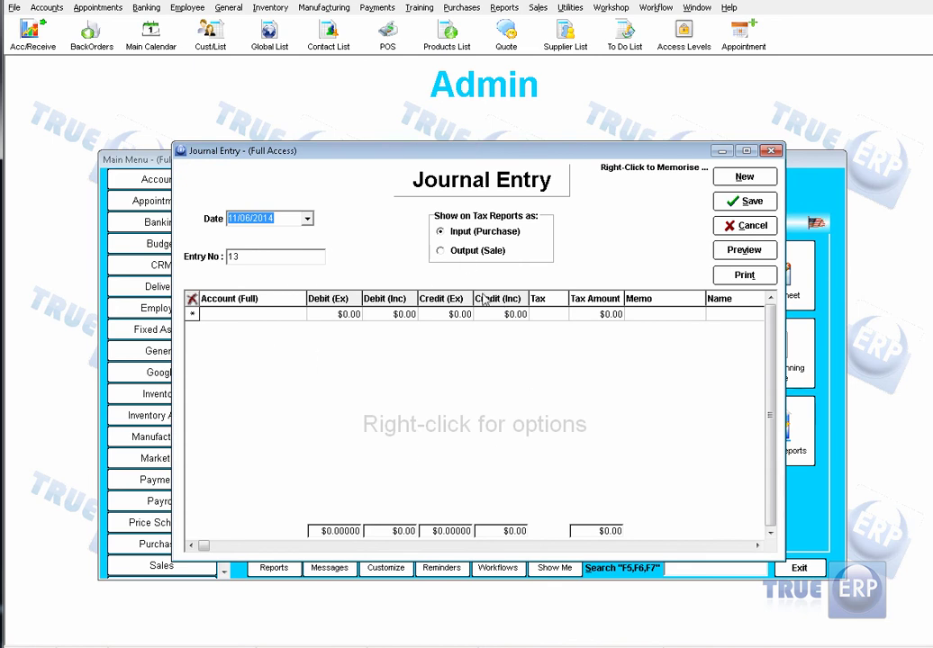
left_click(746, 225)
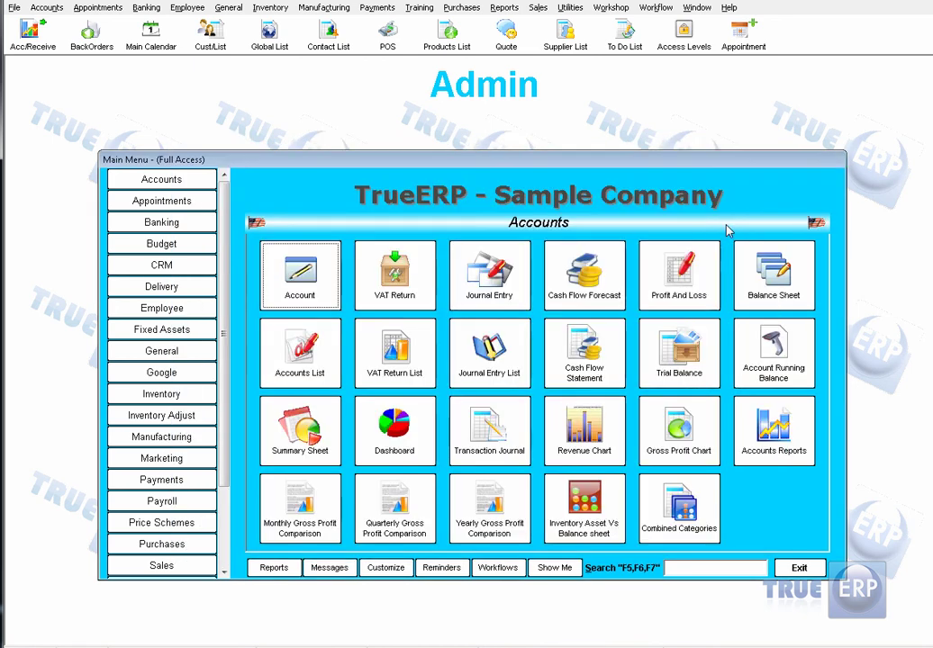
left_click(491, 369)
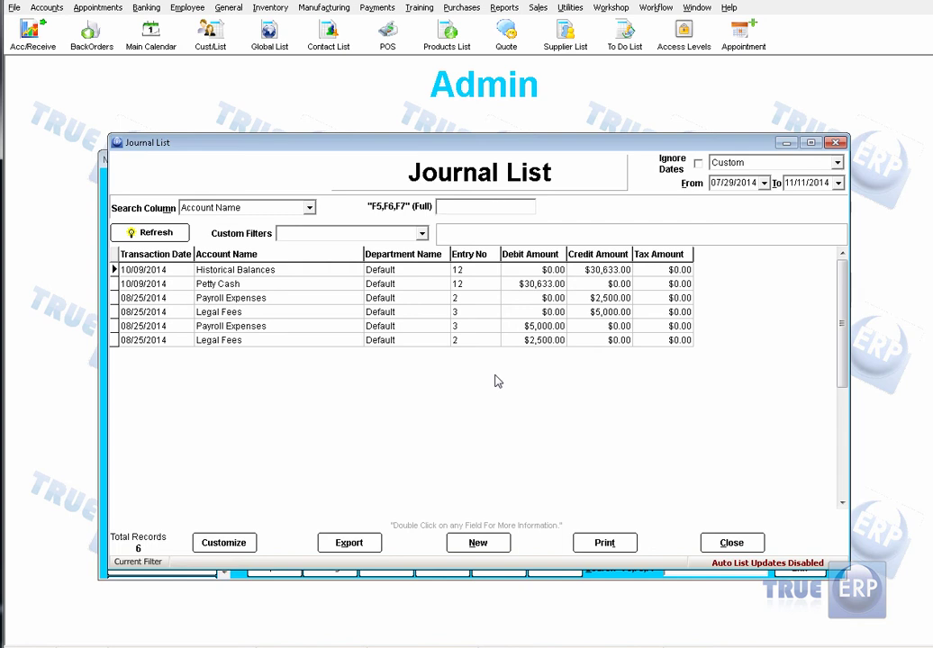
left_click(728, 542)
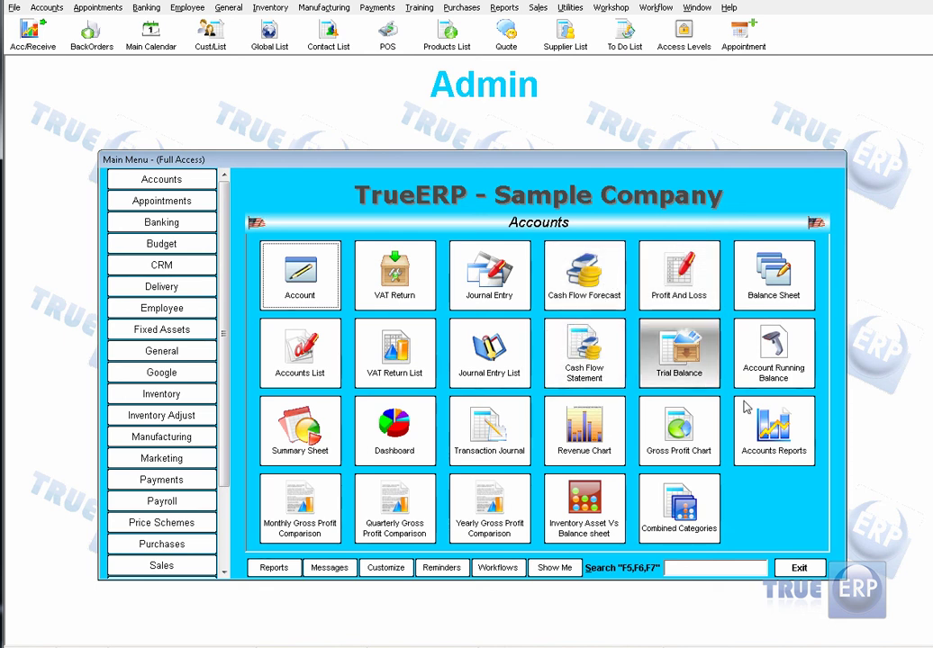
Step: Open the Accounts reports selector and look through the list of available reports
left_click(764, 422)
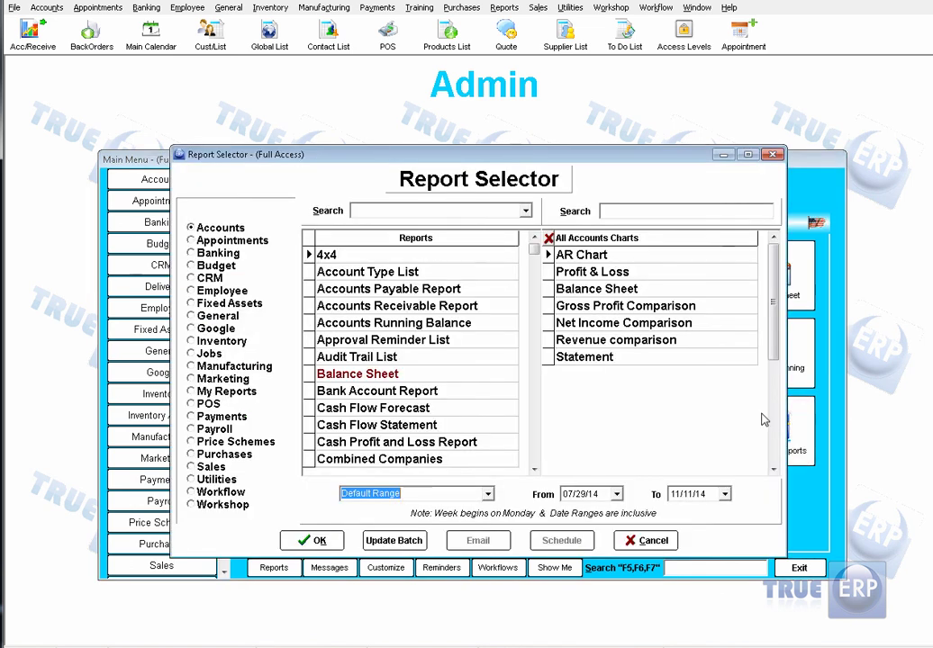
left_click(534, 469)
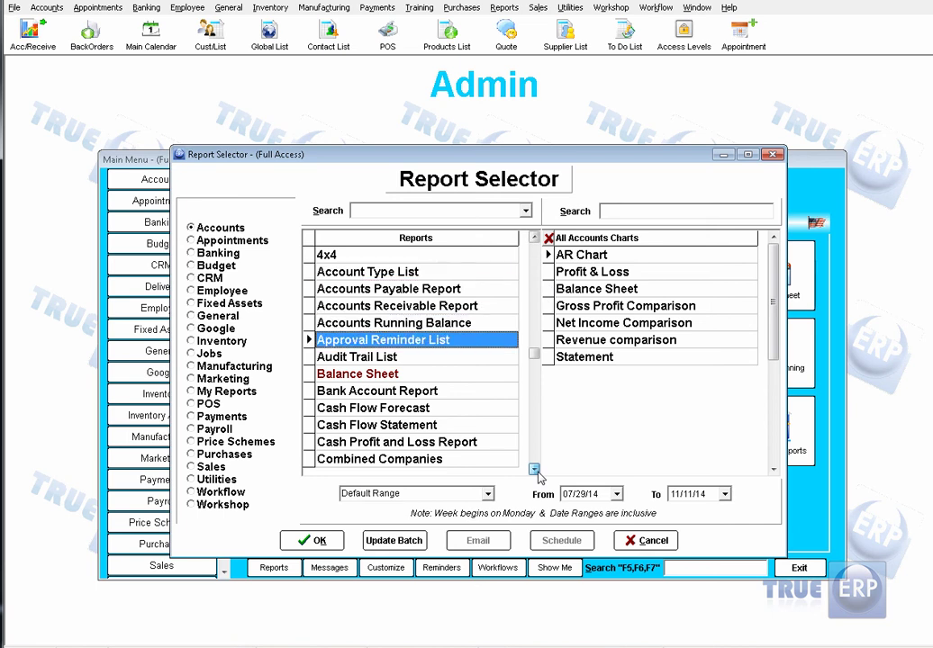
left_click(534, 469)
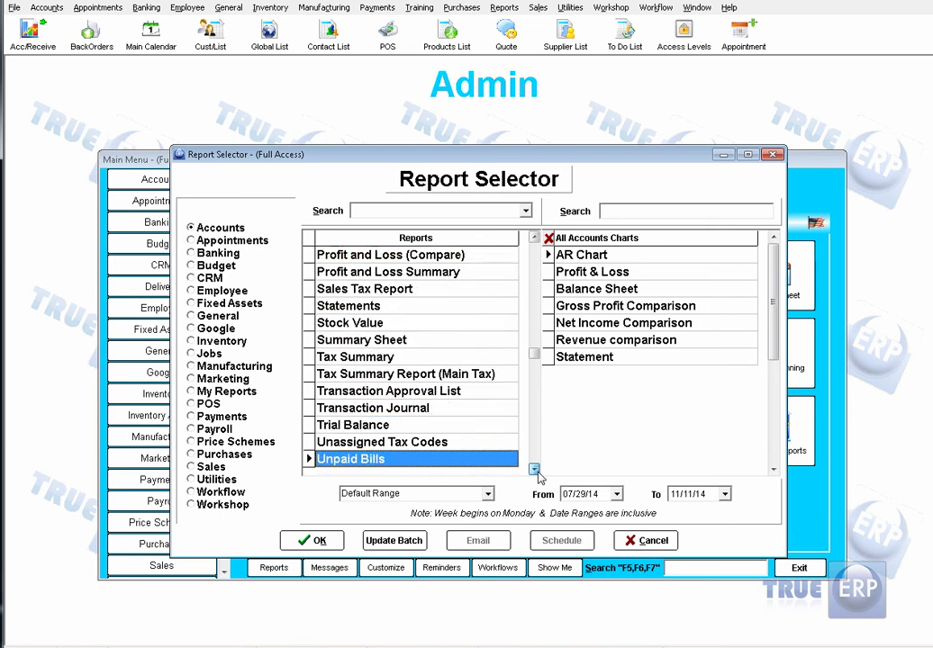
left_click(534, 238)
left_click(534, 237)
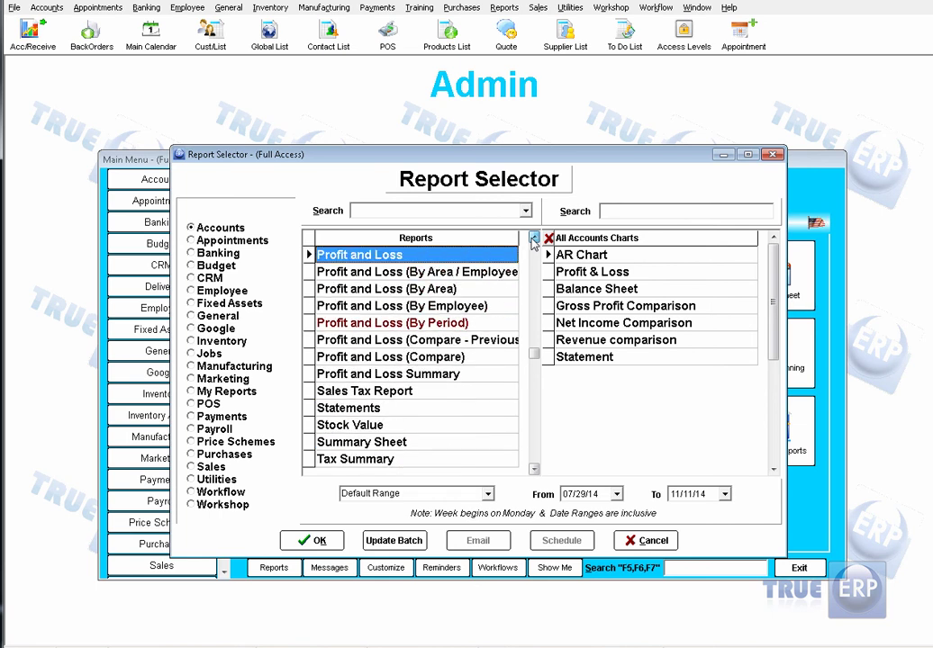
Step: Set the report period's From date to 07/30/13
left_click(616, 494)
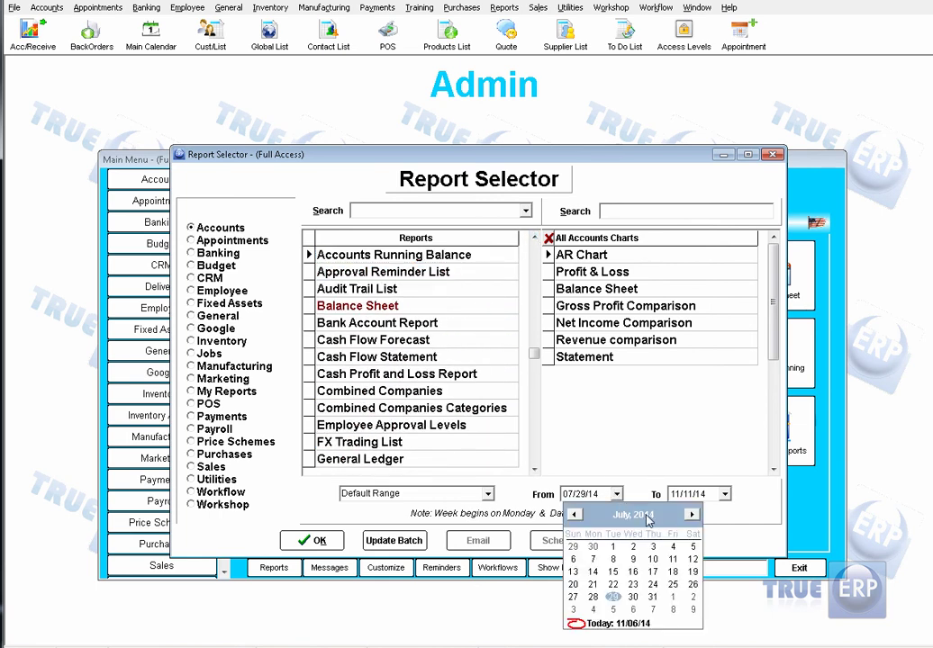
left_click(645, 516)
left_click(667, 519)
left_click(592, 598)
left_click(612, 597)
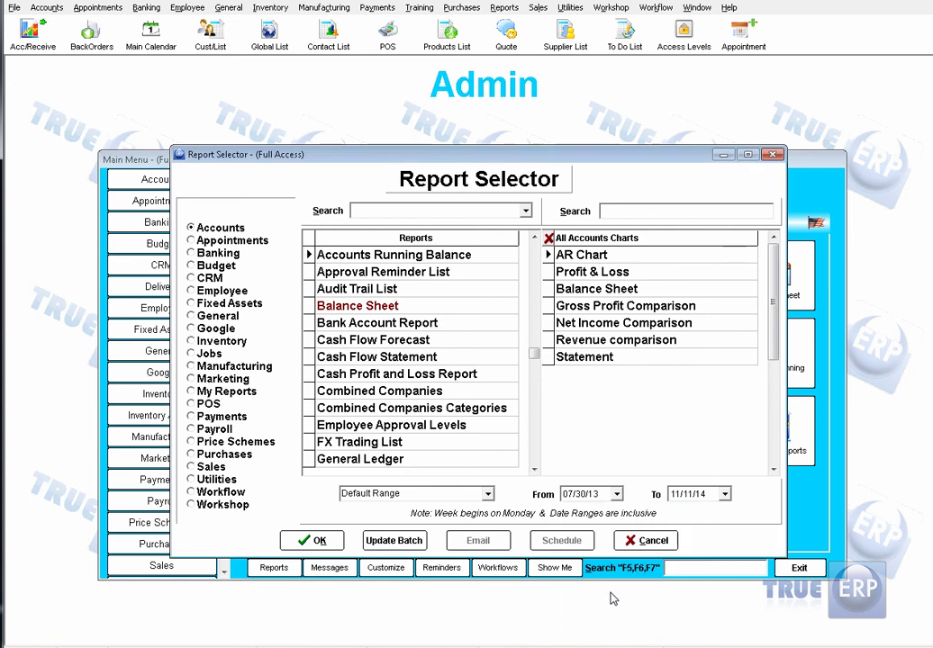
Step: Find the Transaction Journal among the Accounts reports and open it
left_click(535, 469)
left_click_drag(535, 469, 535, 469)
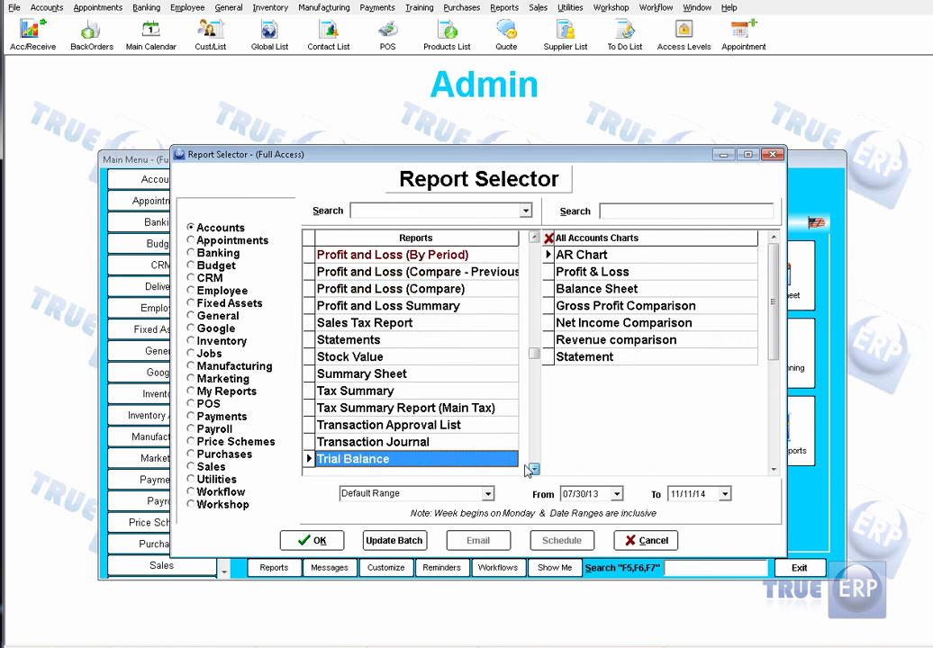
double_click(477, 447)
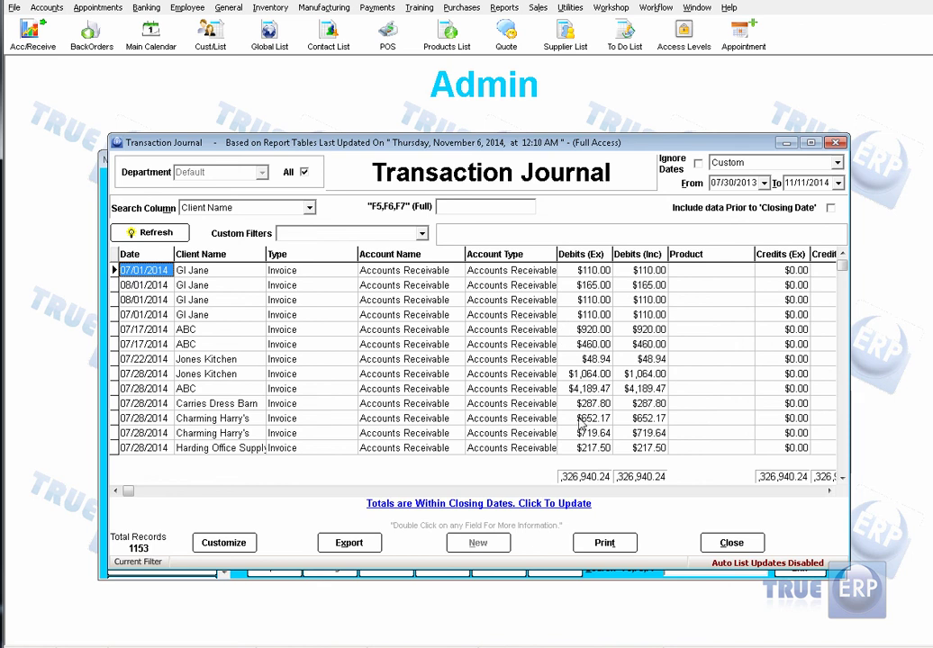
Step: Look through the Transaction Journal entries down to the 08/20/2014 invoices
key("Down")
key("Down")
key("Down")
key("Down")
key("Down")
key("Down")
key("Down")
key("Down")
key("Down")
key("Down")
key("Down")
key("Down")
key("Down")
key("Down")
key("Down")
key("Down")
key("Down")
key("Down")
key("Down")
key("Down")
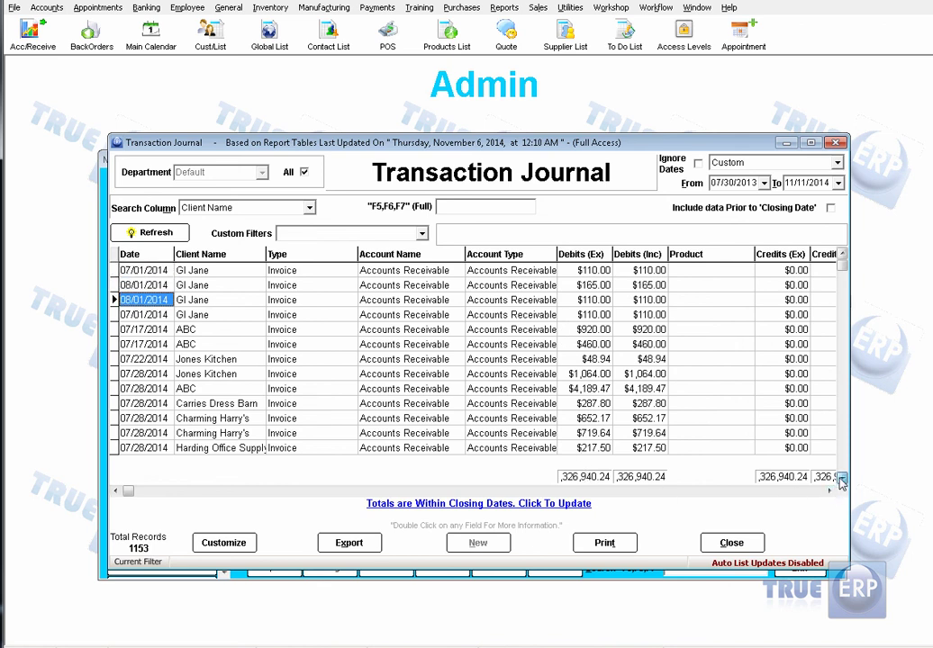
key("Down")
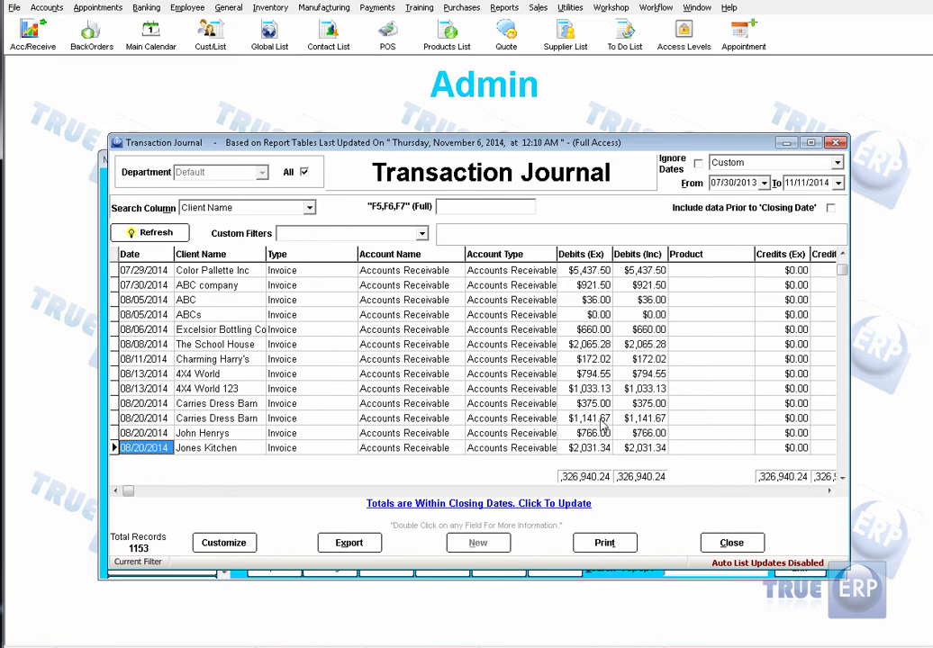
Step: View the Carries Dress Barn $1,141.67 and ABC $3,262.50 invoices without saving, and close the Transaction Journal and Report Selector
double_click(603, 419)
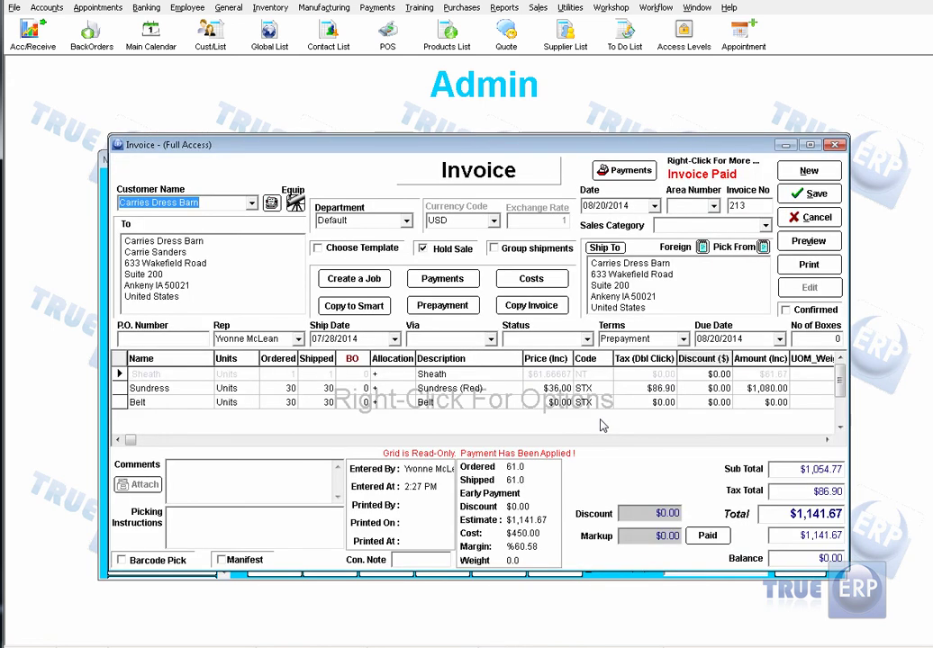
left_click(816, 220)
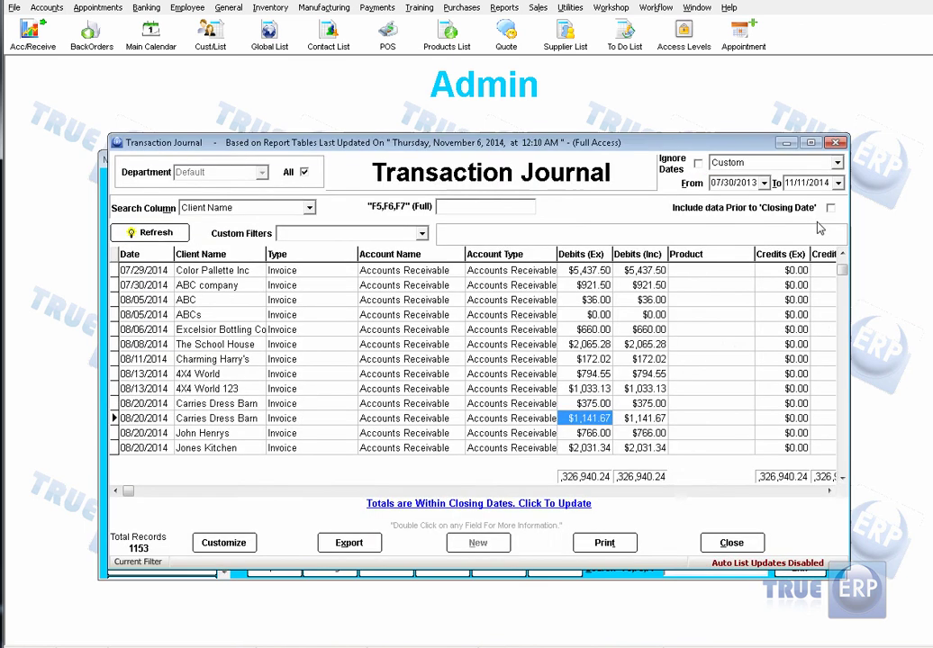
left_click(842, 478)
scroll(842, 478, "down", 8)
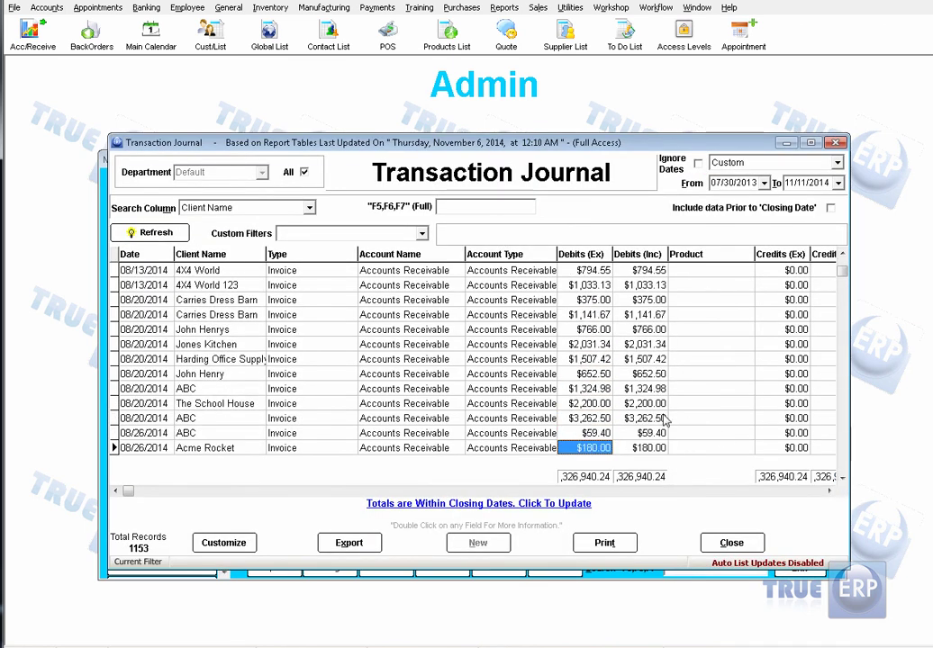
left_click(601, 419)
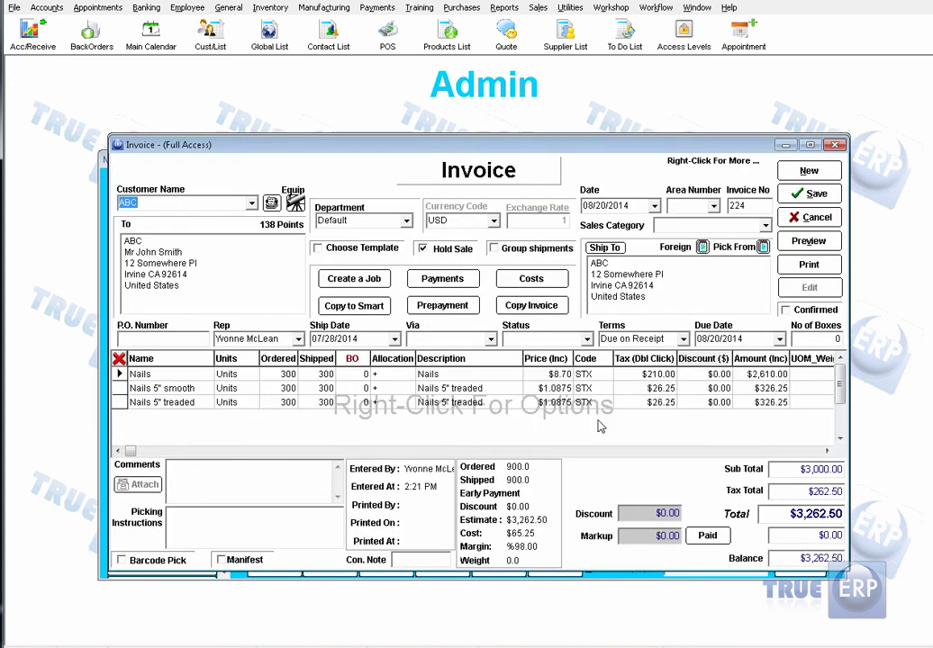
left_click(805, 220)
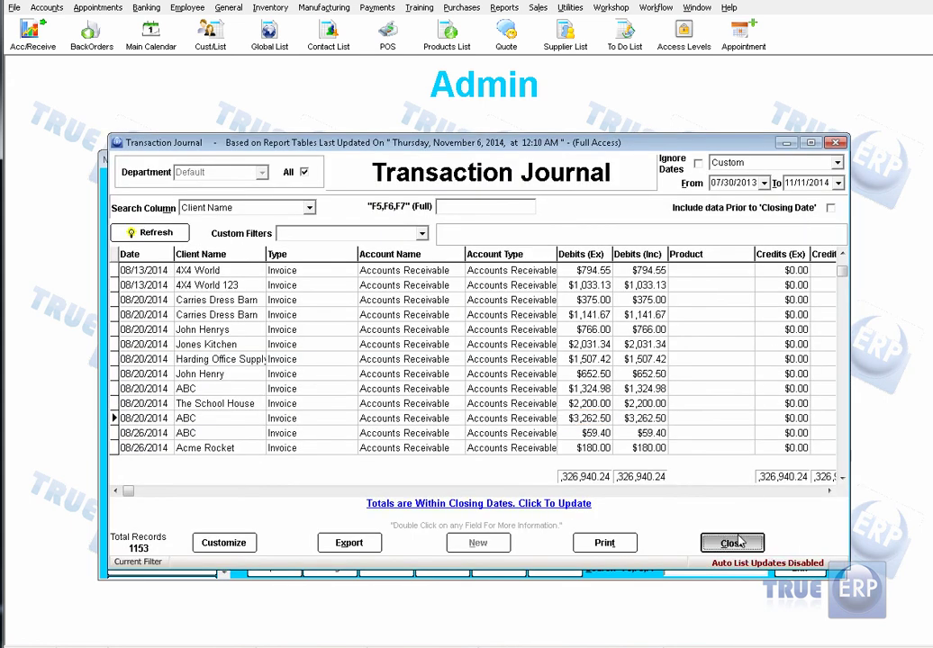
left_click(732, 543)
left_click(666, 542)
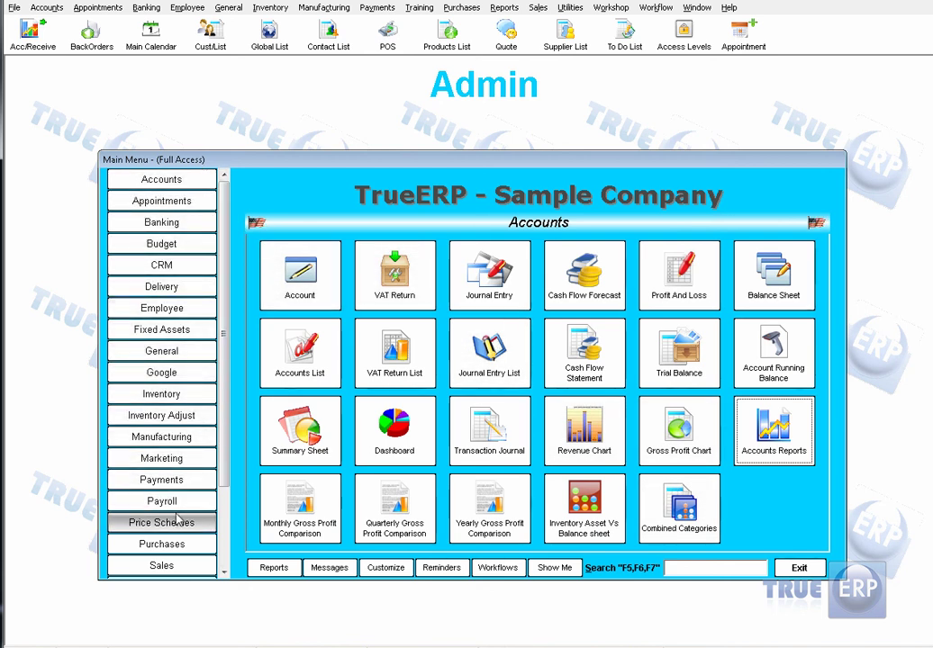
Step: Open the Budget module's report selector, switch to the Jobs reports, and open Job Profitability
left_click(201, 252)
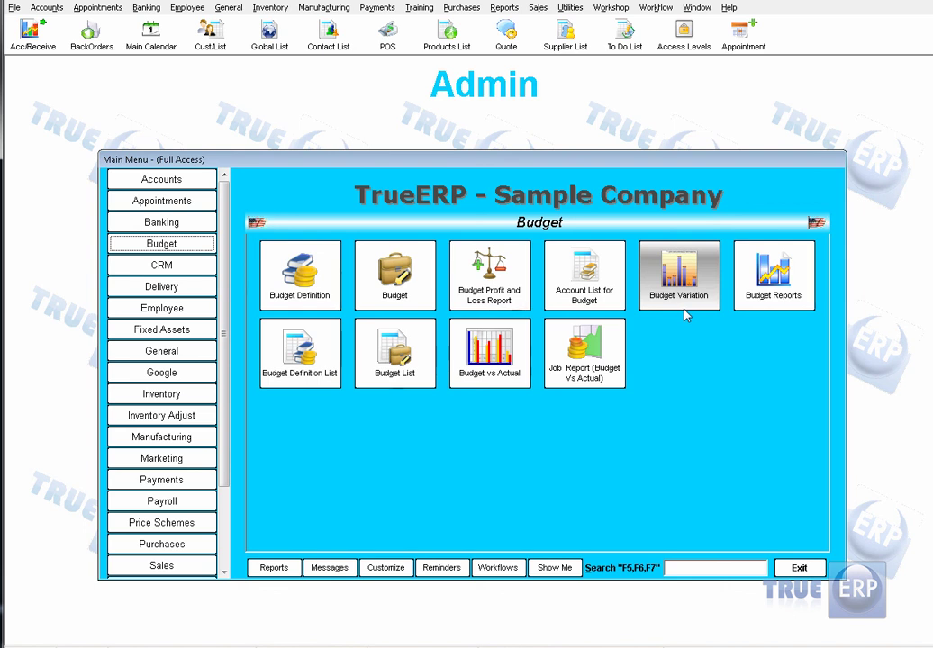
left_click(782, 287)
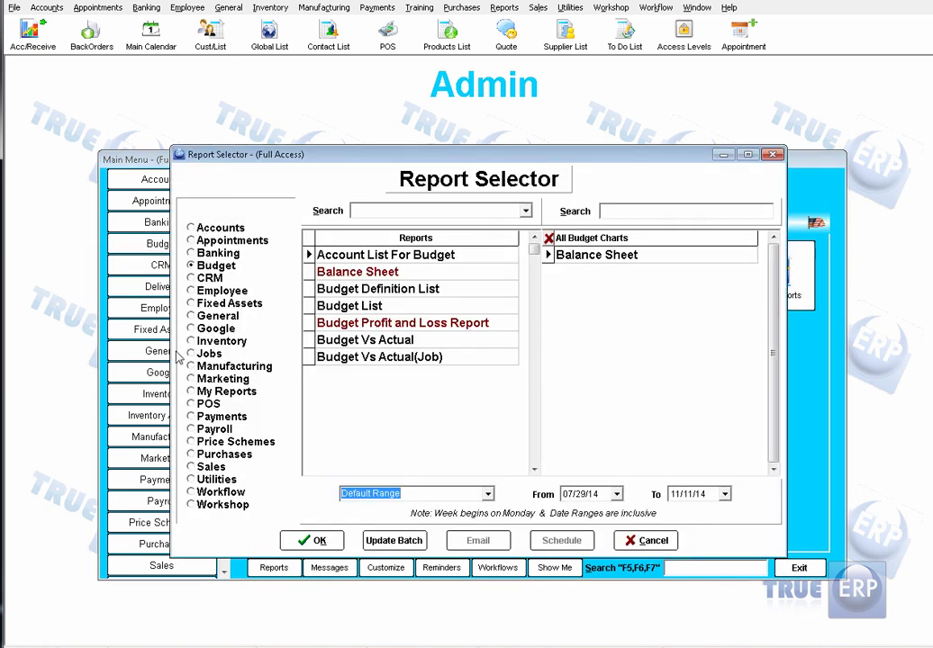
left_click(191, 355)
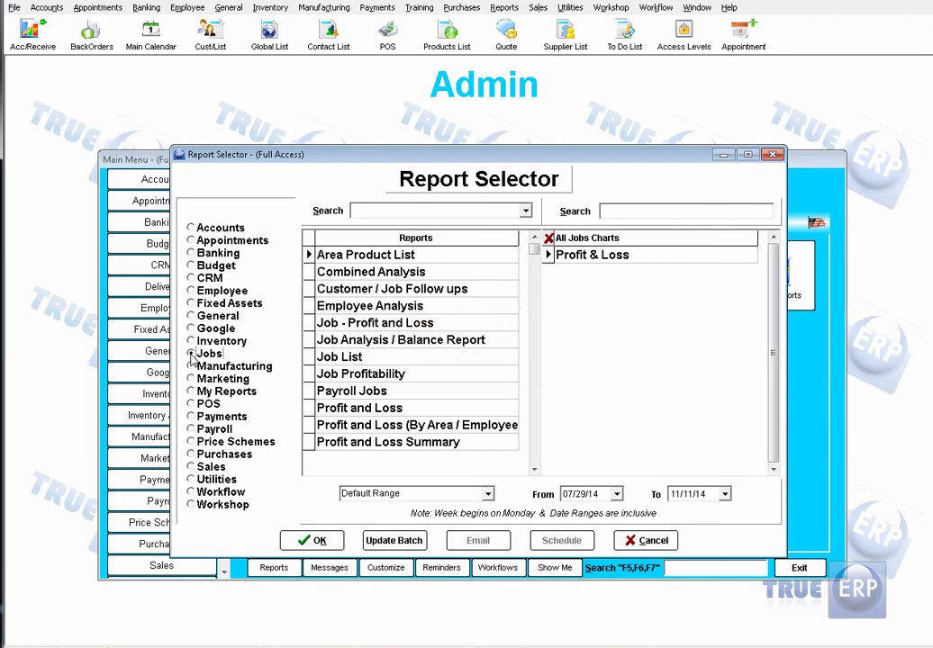
double_click(431, 380)
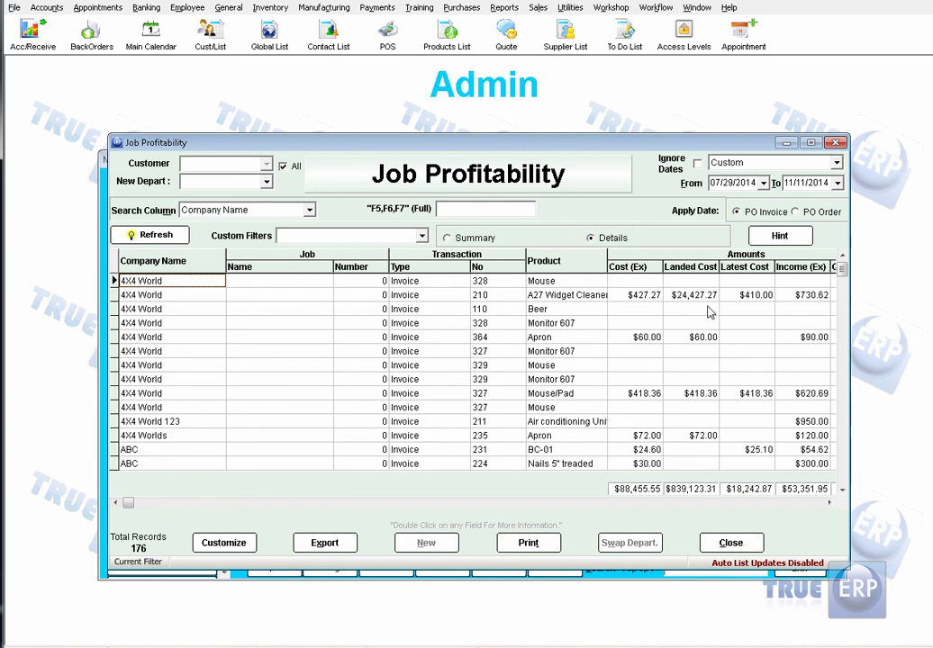
Step: Examine the Job Profitability columns from costs and income differences through profit percentage and department, and return to the first column
left_click(829, 504)
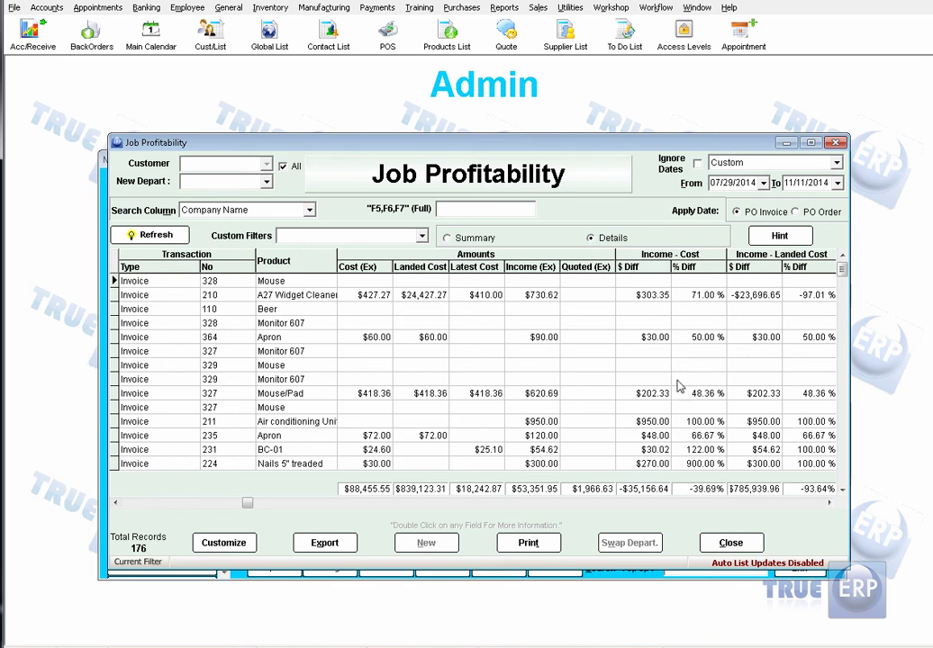
scroll(671, 409, "right", 1)
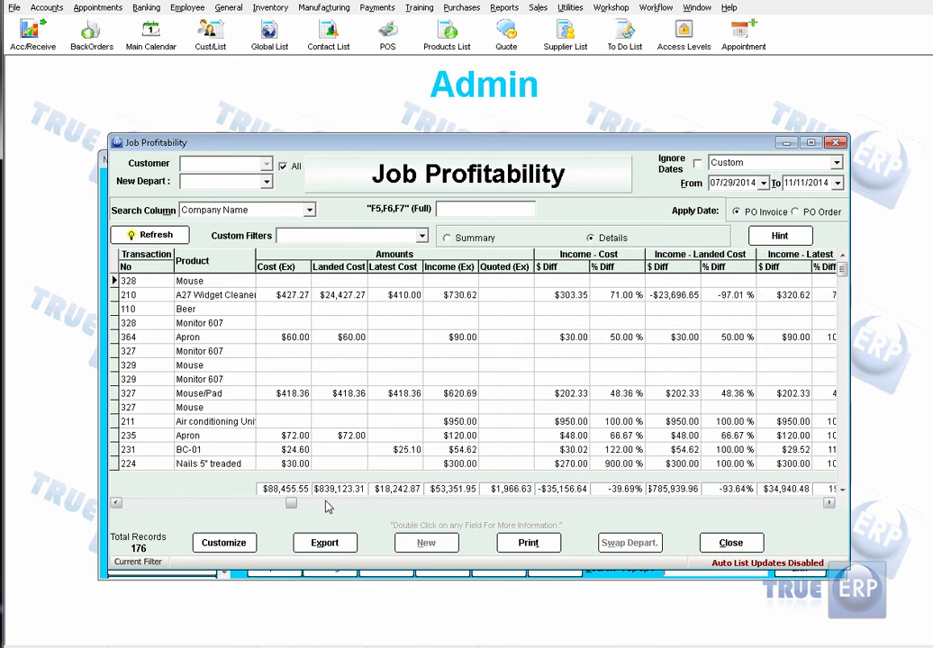
left_click(828, 503)
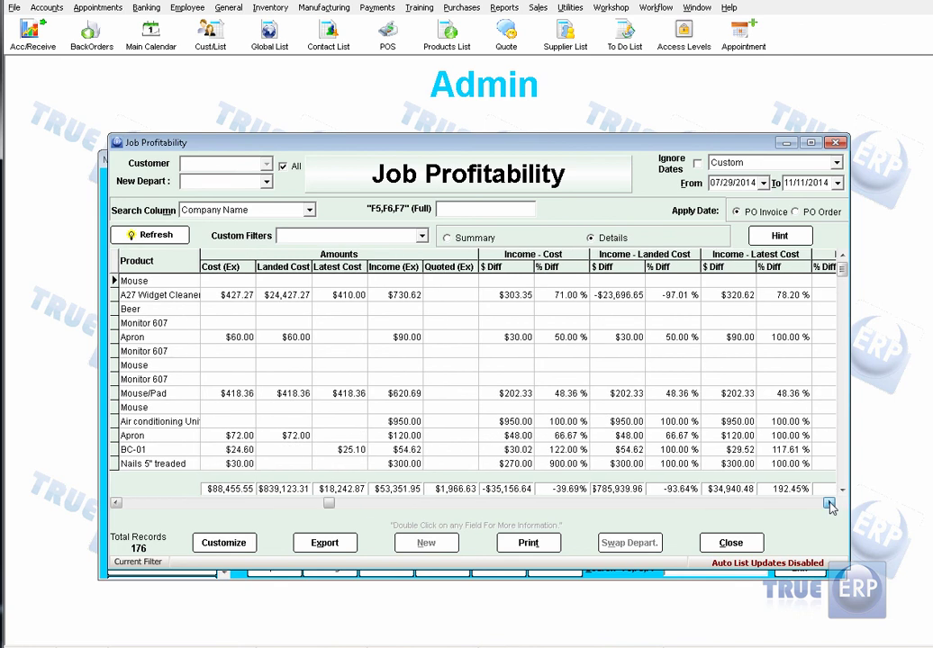
left_click(828, 504)
left_click(829, 504)
left_click(828, 503)
left_click(829, 503)
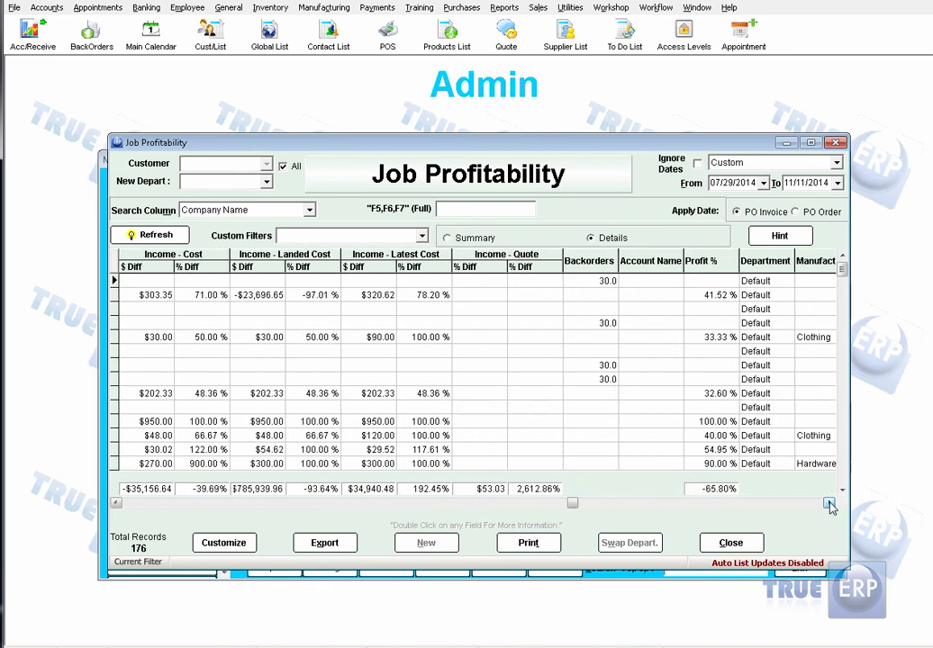
left_click(828, 504)
left_click(828, 503)
left_click(828, 503)
left_click(829, 503)
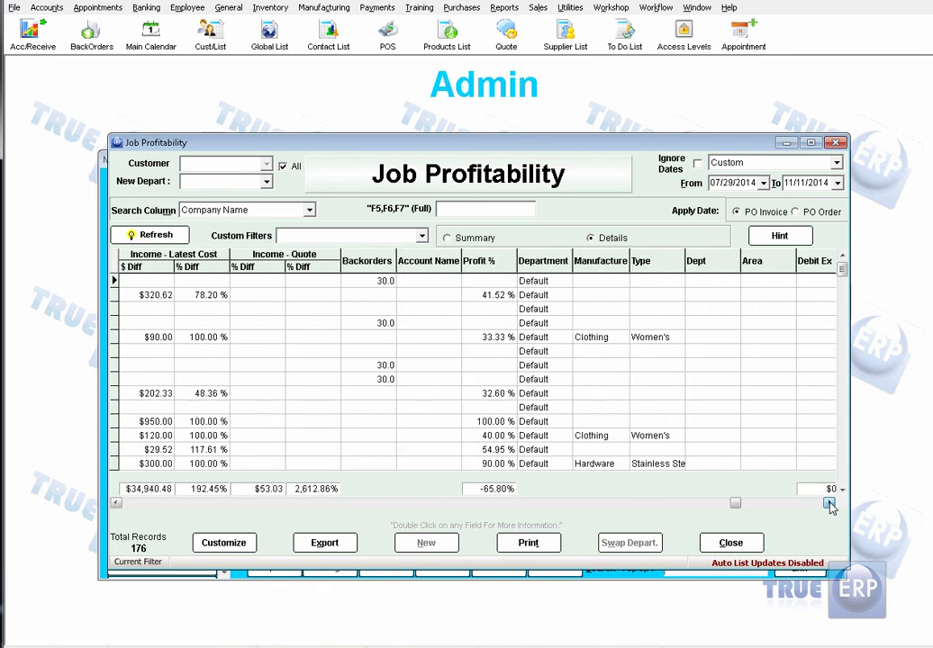
left_click(117, 504)
left_click(117, 504)
left_click(117, 504)
left_click(117, 505)
left_click(117, 504)
left_click(117, 504)
left_click(118, 504)
left_click(117, 504)
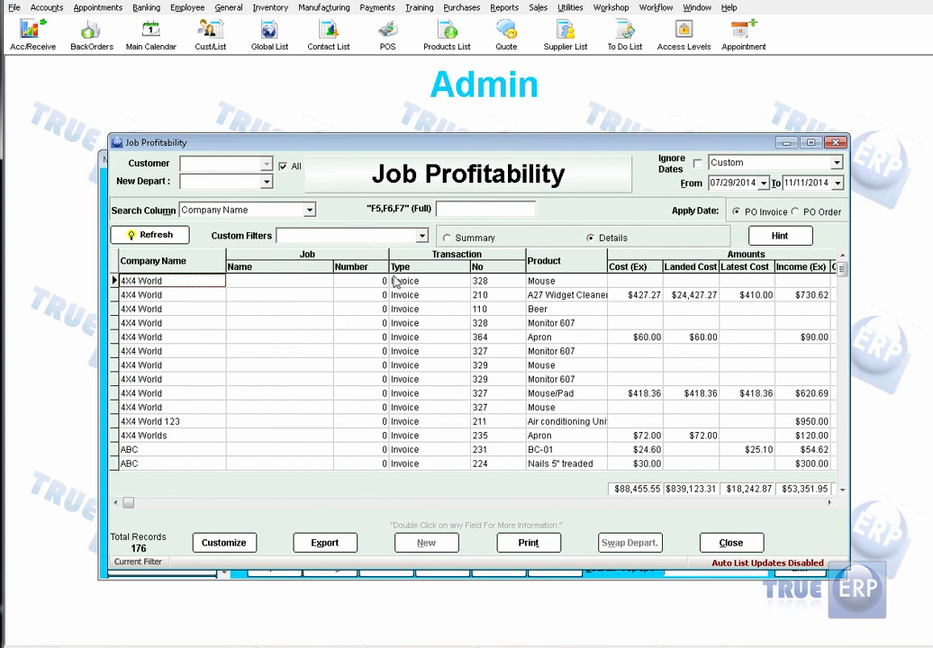
Step: Select the A27 Widget Cleaner invoice line, and close the Job Profitability report and the Report Selector
left_click(416, 297)
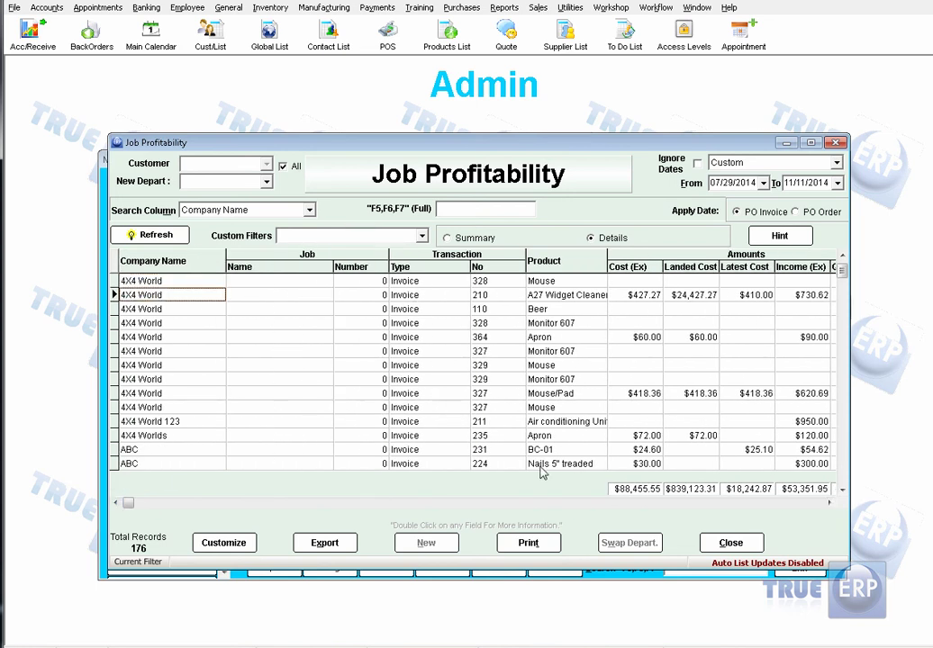
left_click(718, 547)
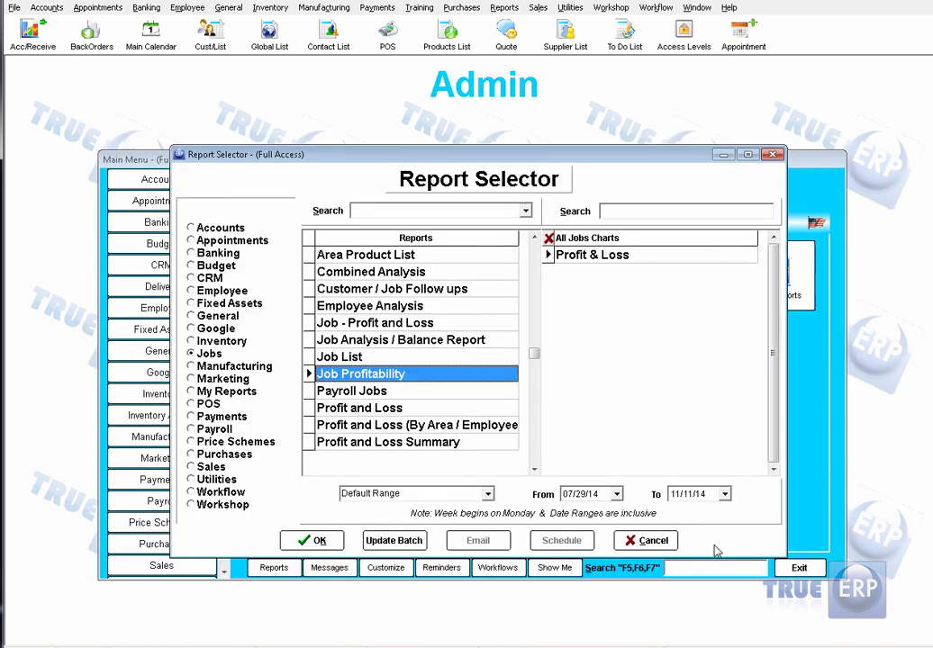
left_click(652, 541)
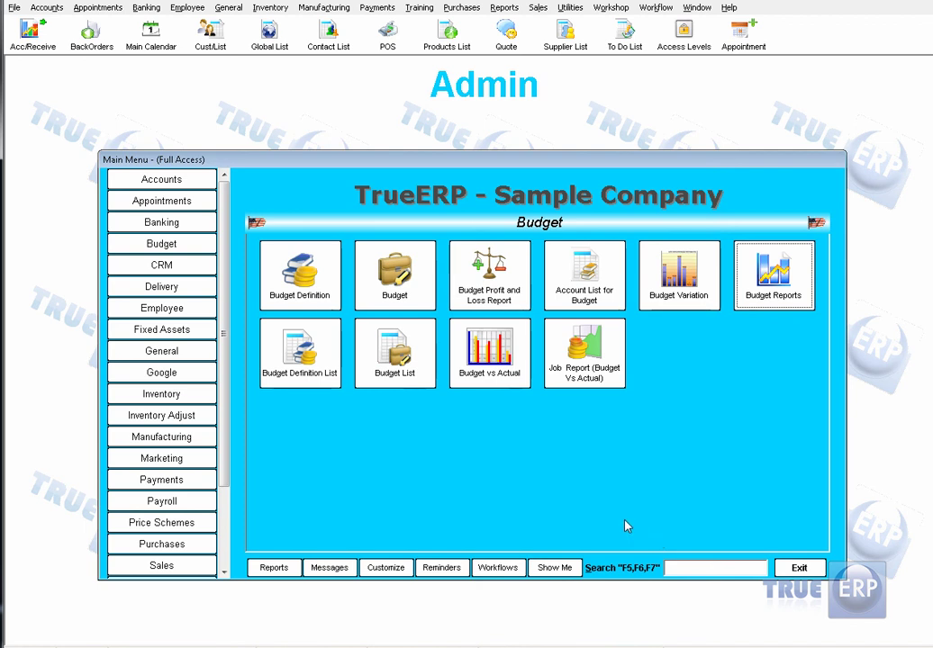
Step: Open the Fixed Assets List and the Red Commodore asset's record from it
left_click(200, 335)
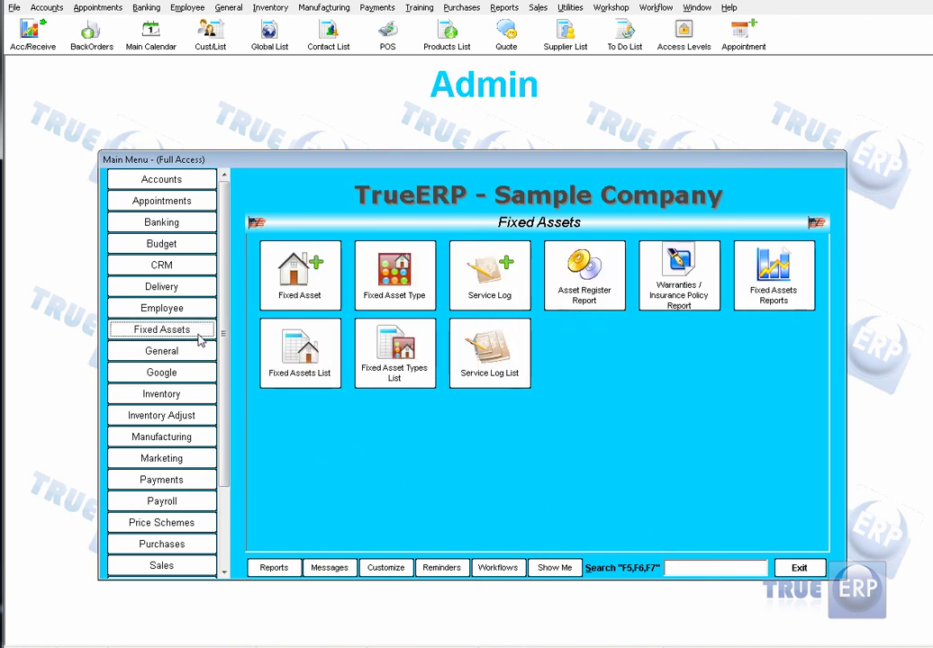
left_click(327, 351)
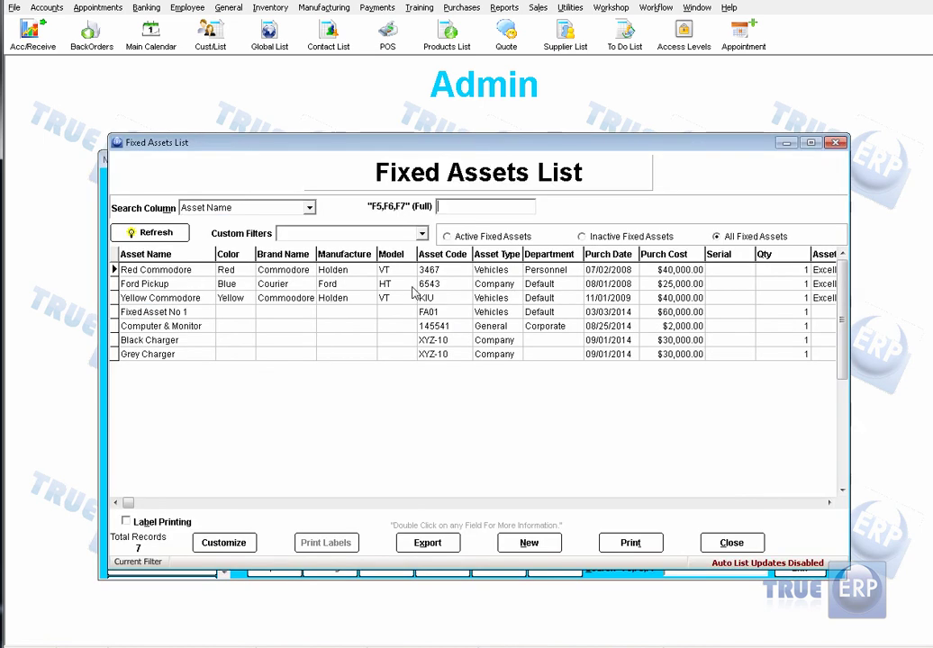
double_click(440, 271)
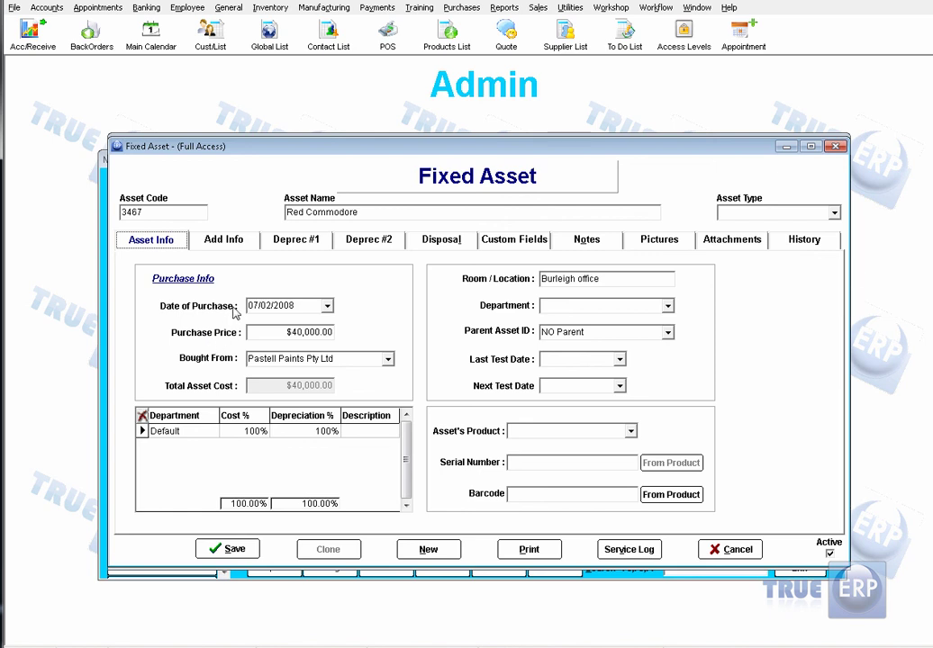
Step: Review the Red Commodore asset's first and second depreciation setups, including the available depreciation methods, and return to the first setup
left_click(276, 245)
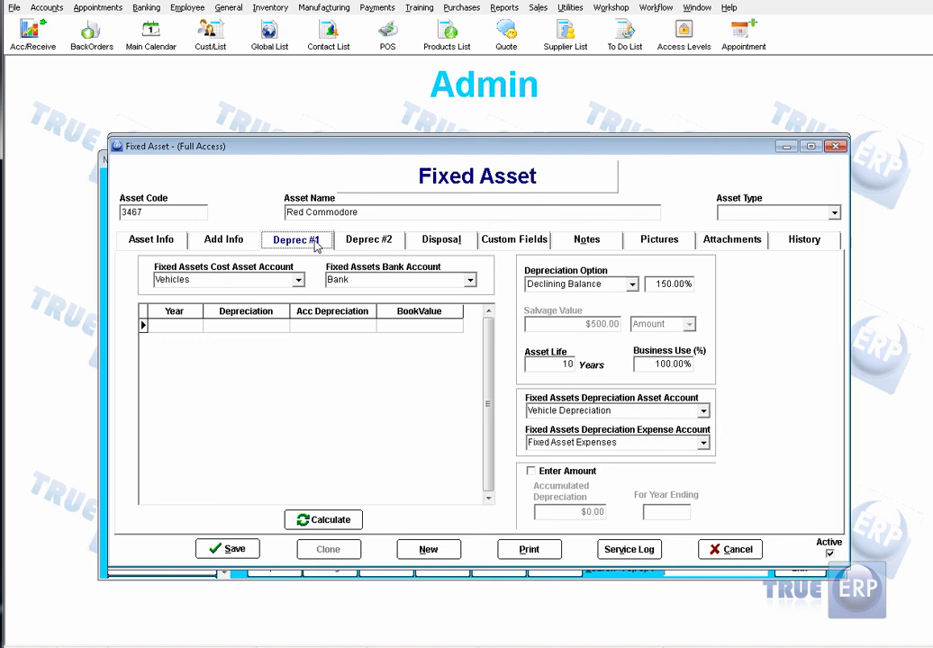
left_click(376, 246)
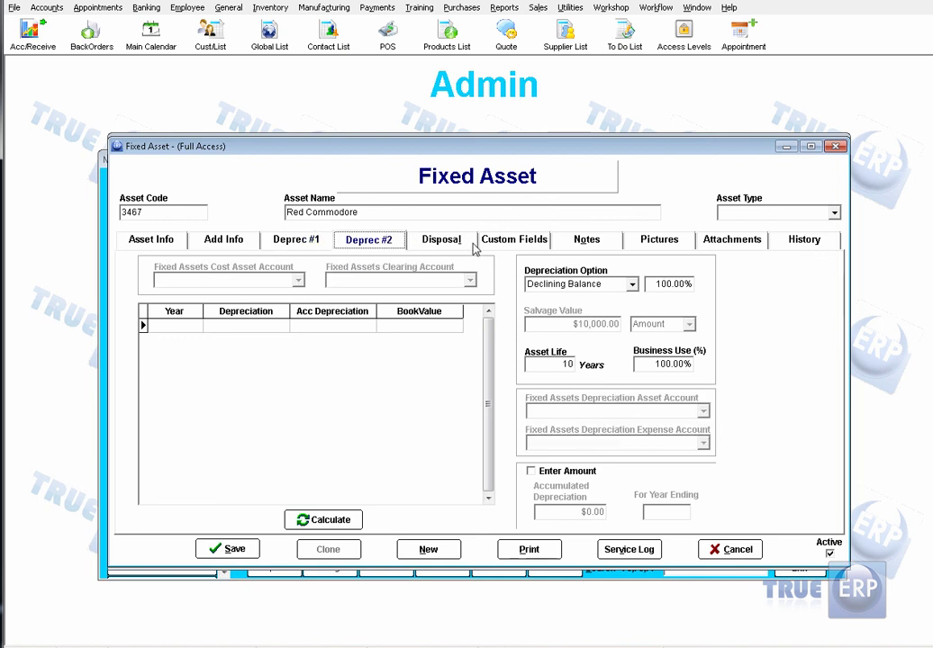
left_click(633, 284)
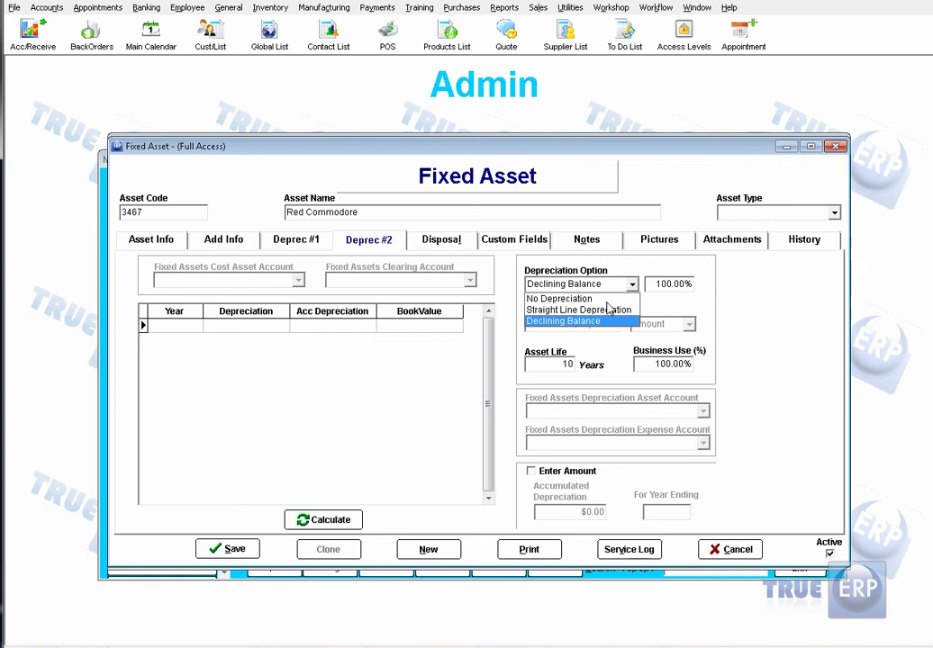
left_click(313, 244)
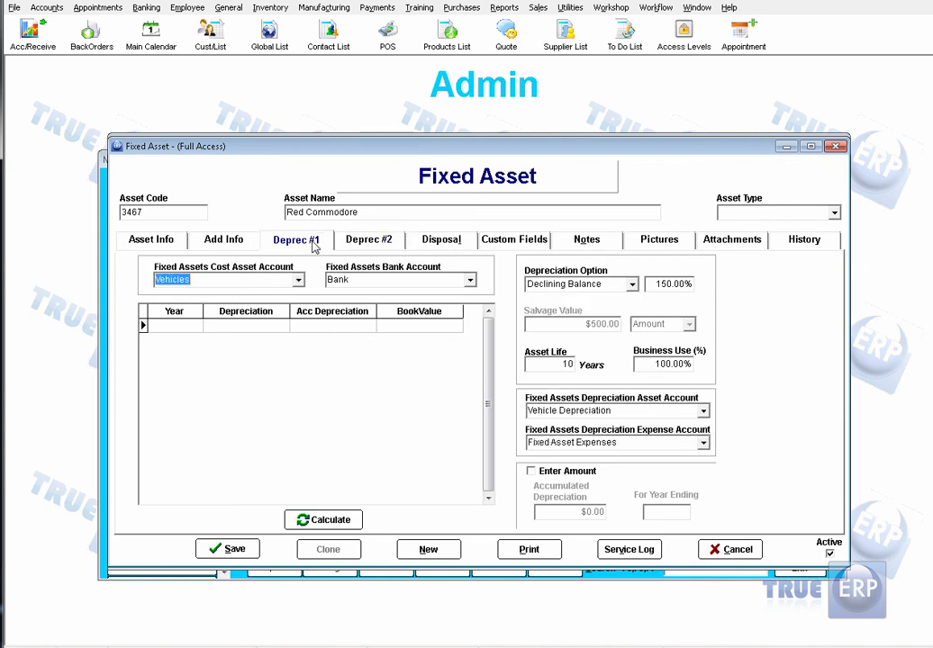
Step: Calculate the asset's yearly depreciation schedule, return to its purchase details, and close the record without saving along with the Fixed Assets List
left_click(343, 526)
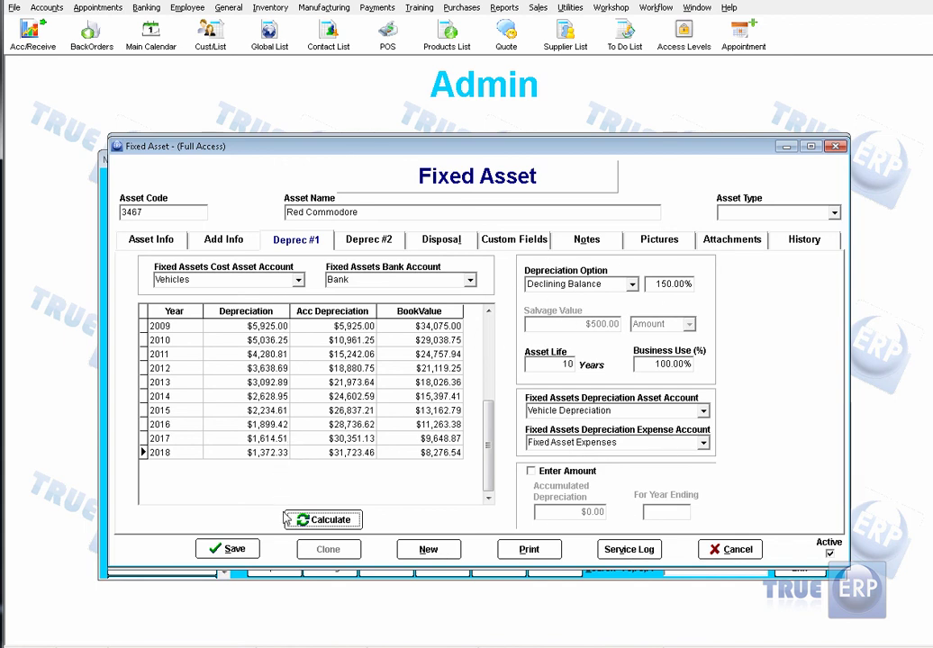
left_click(174, 241)
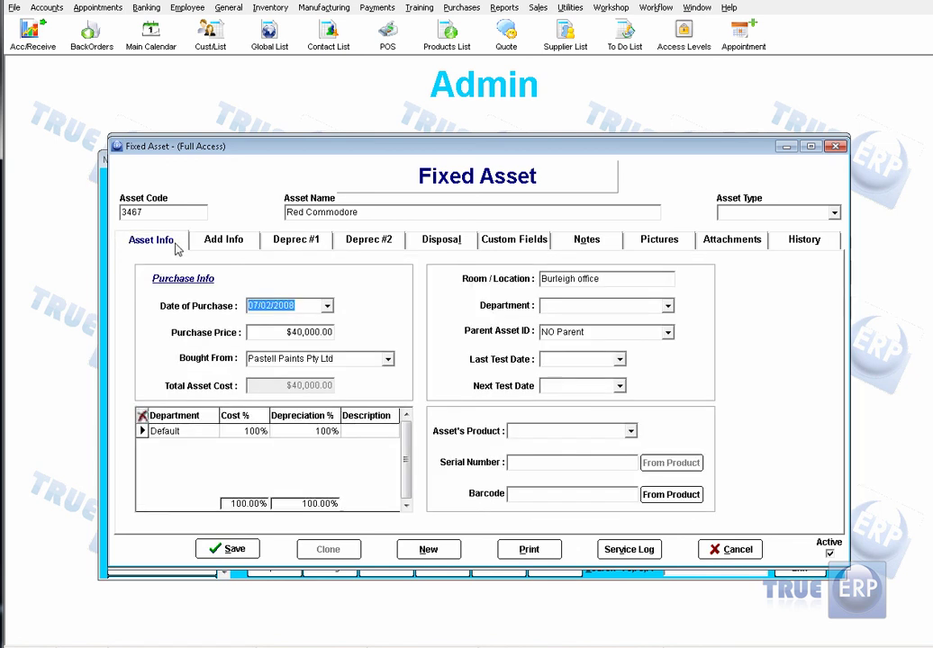
left_click(709, 553)
left_click(708, 551)
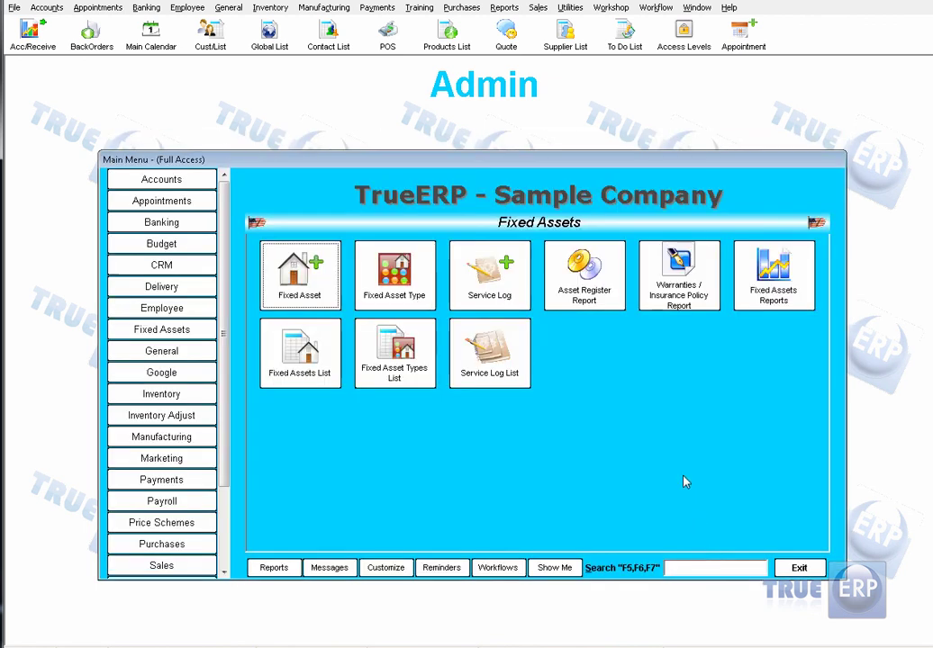
Step: Open the Accounts module's Trial Balance, check its foreign currency customisation options without changing them, and close the report
left_click(160, 179)
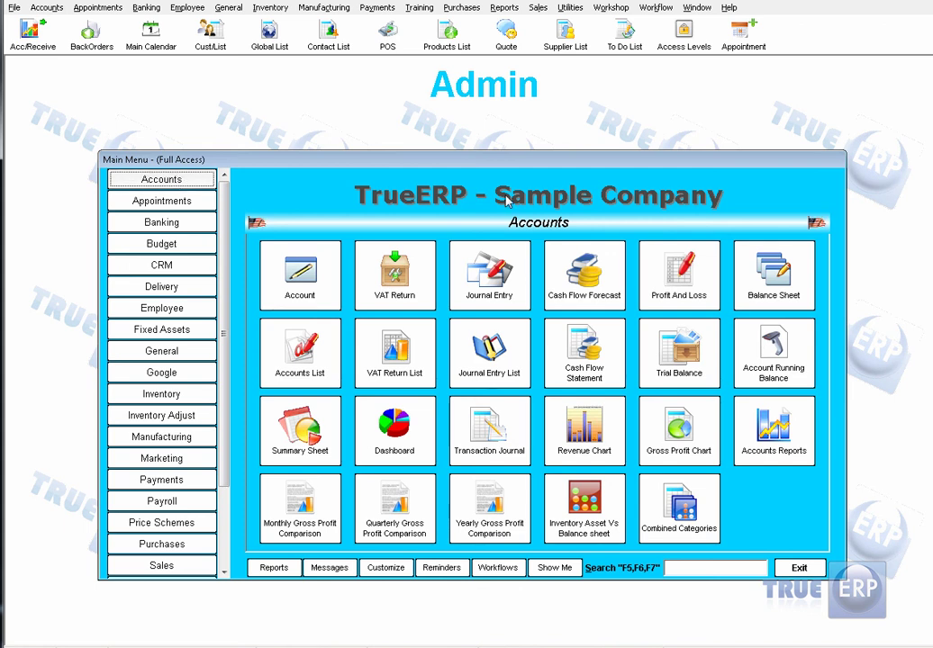
left_click(663, 358)
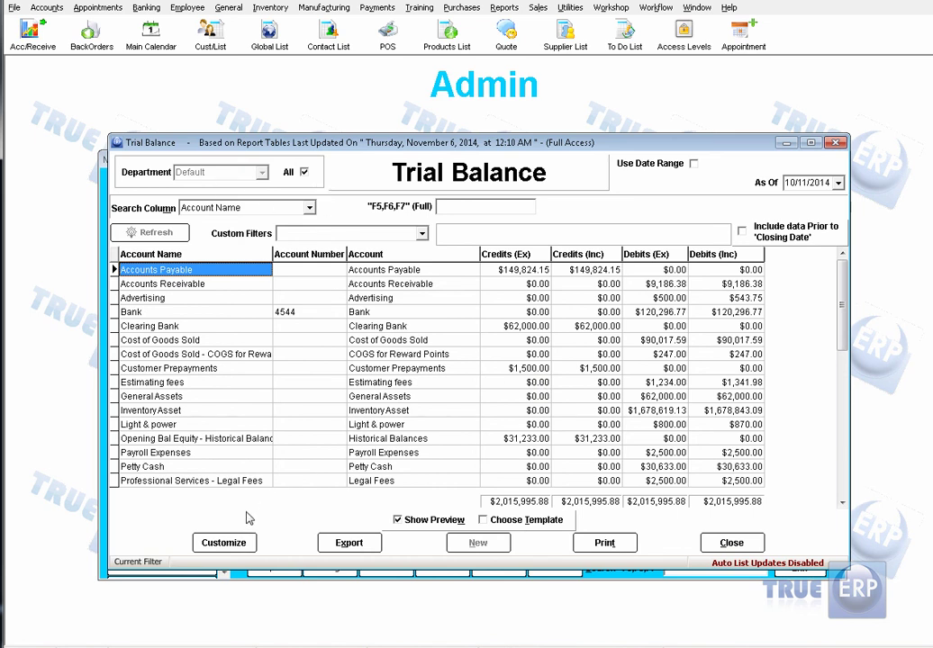
left_click(245, 545)
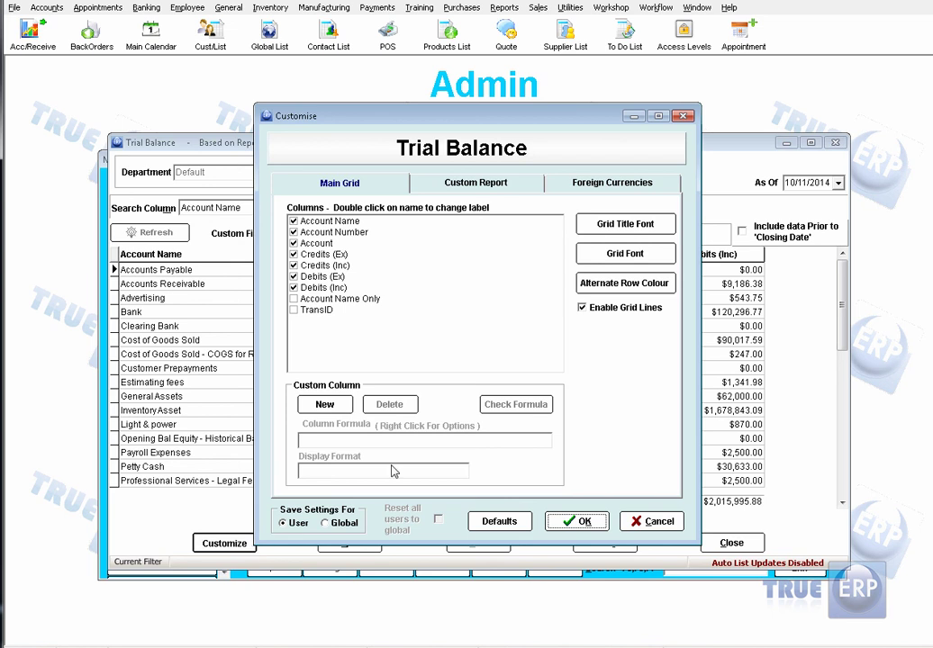
left_click(620, 189)
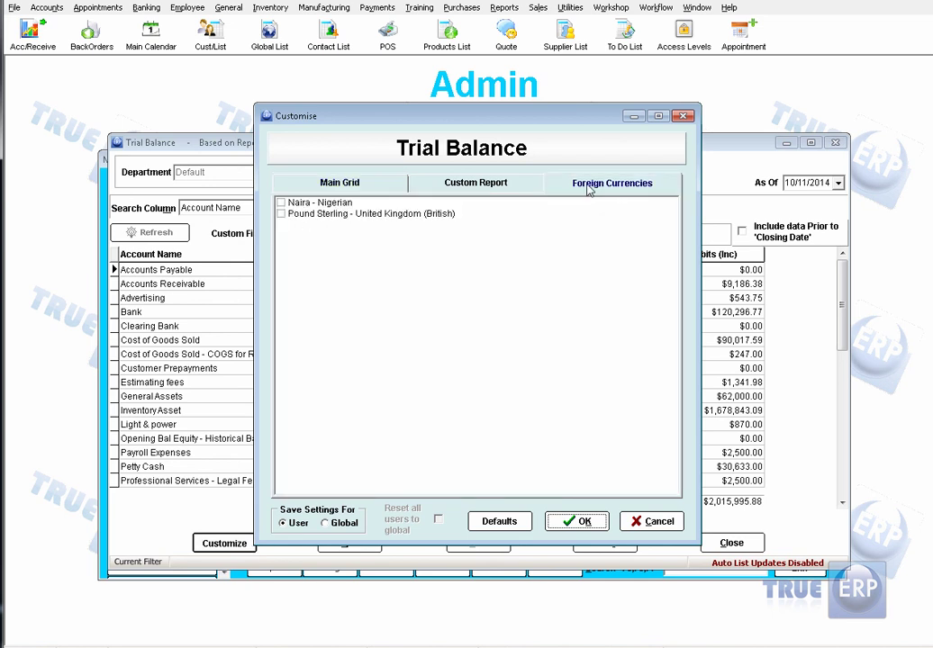
left_click(652, 522)
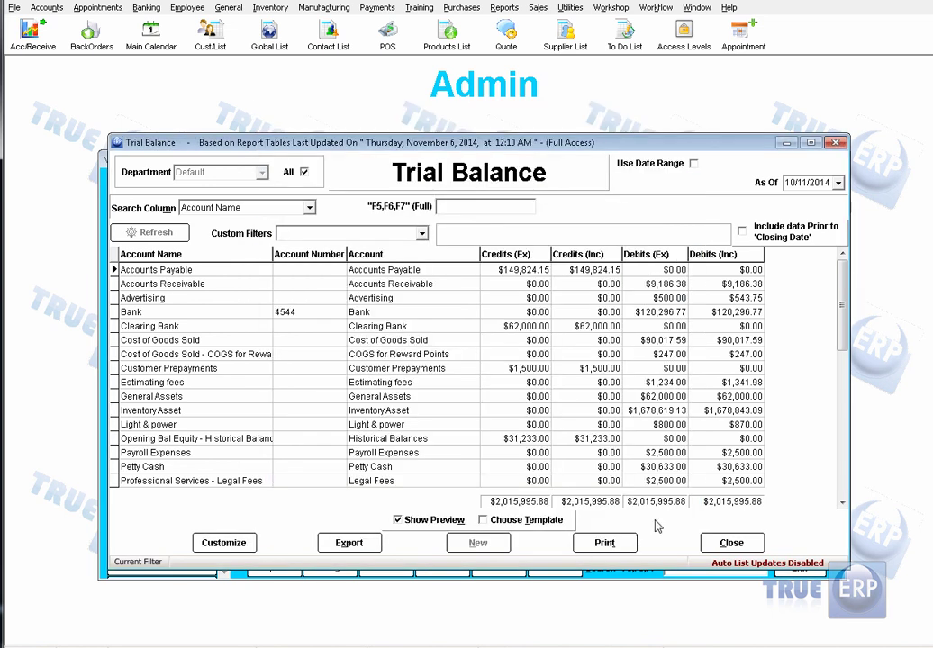
left_click(755, 544)
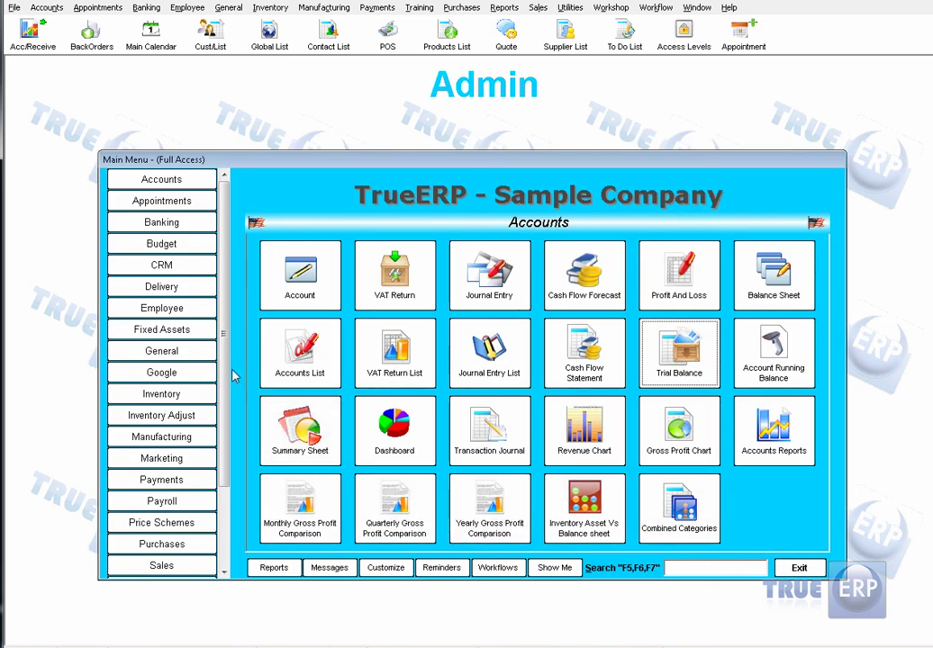
Step: Open the Audit Trail List from the Utilities module and view the change details of the Preference entry
scroll(240, 502, "down", 2)
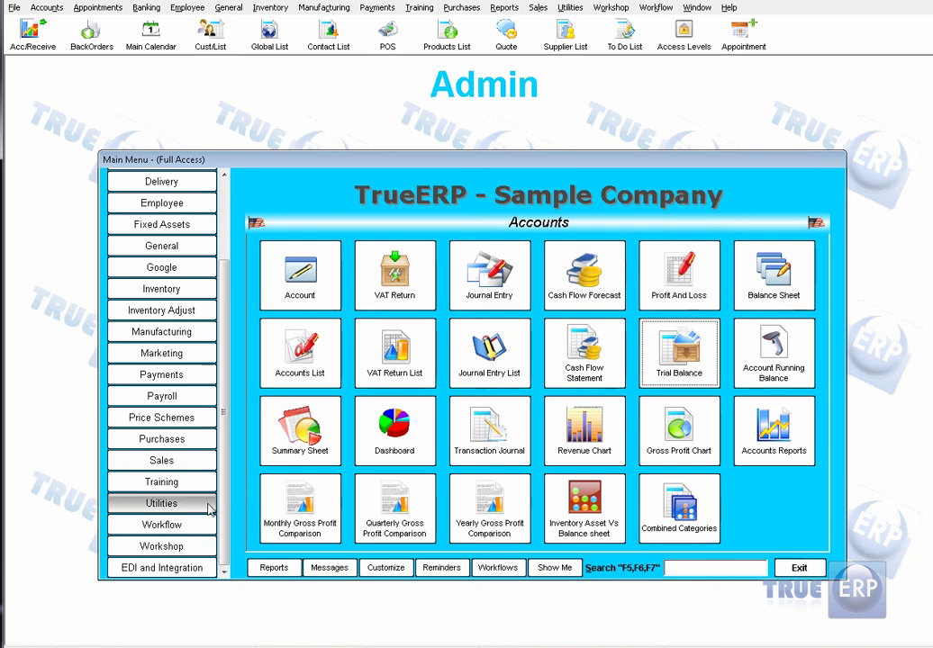
left_click(208, 508)
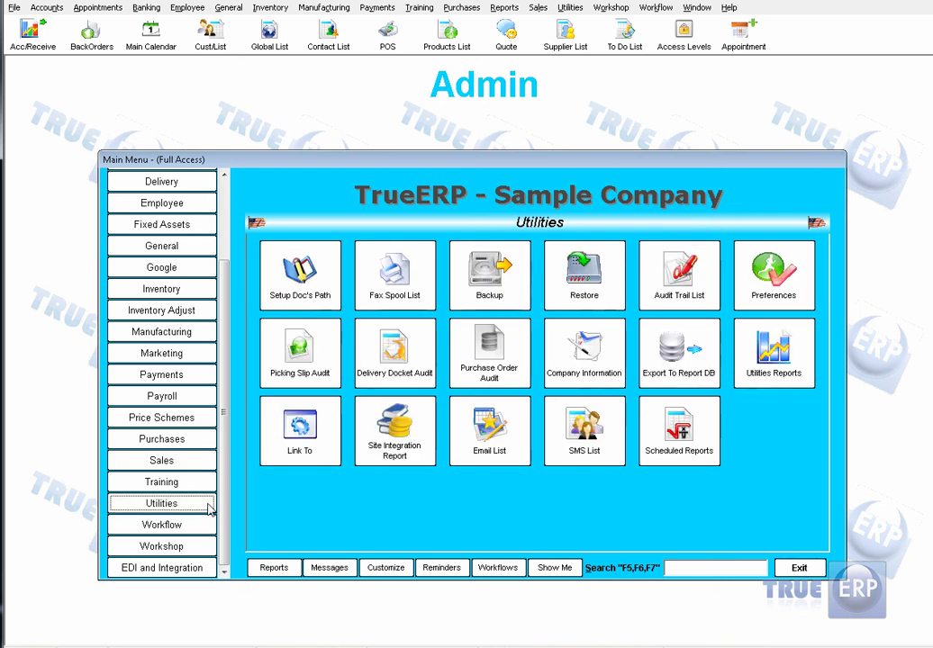
left_click(648, 302)
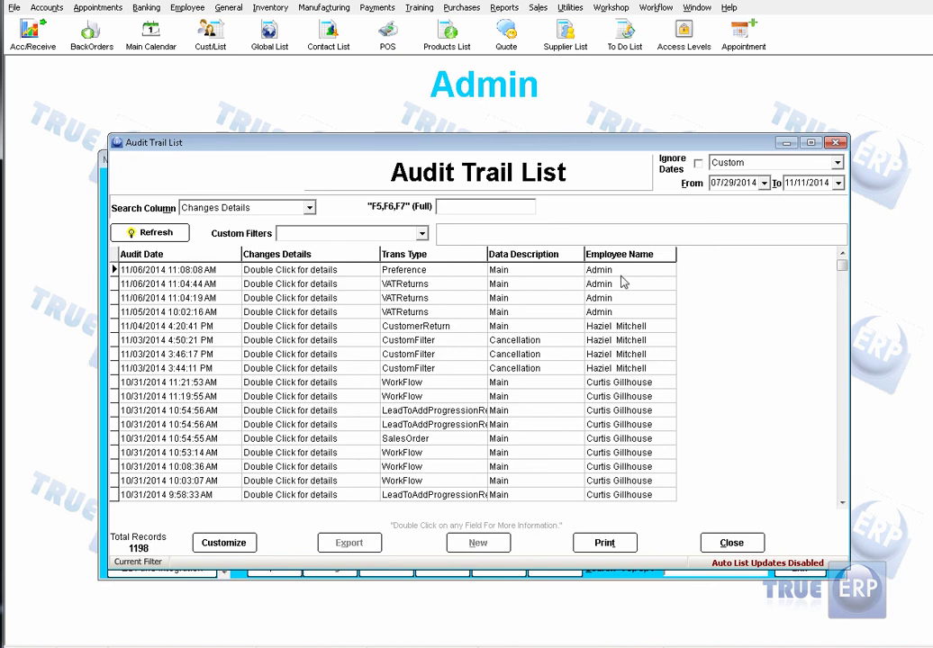
double_click(330, 278)
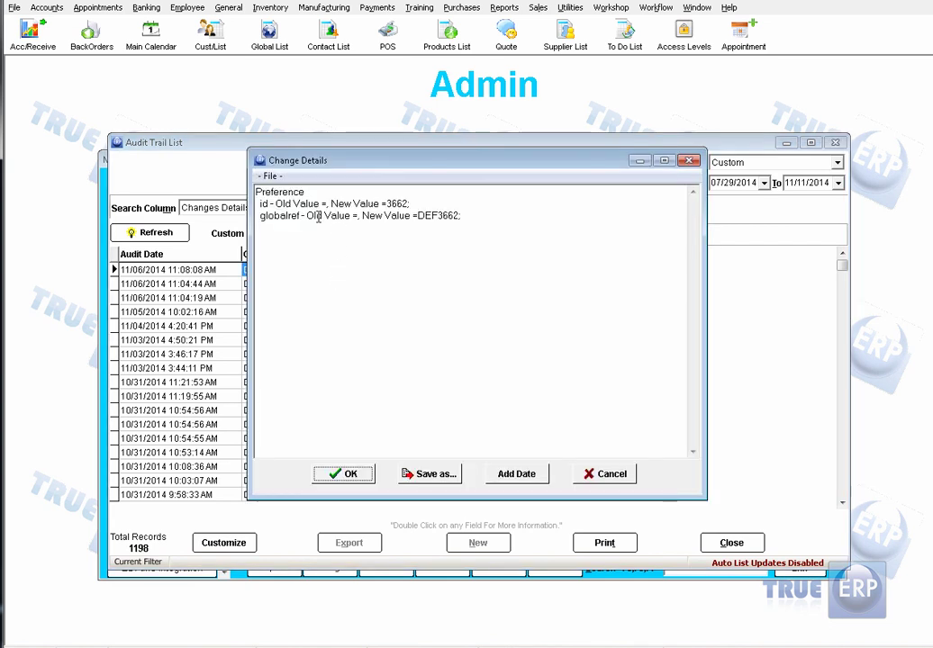
Step: Close the change details and the Audit Trail List, and return to the Accounts module
left_click(614, 477)
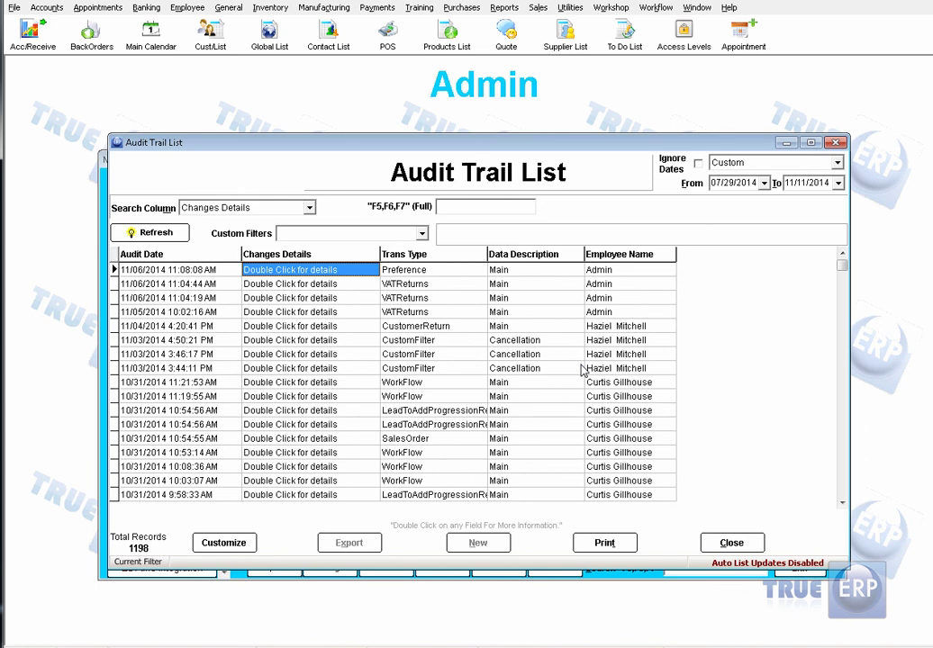
left_click(762, 545)
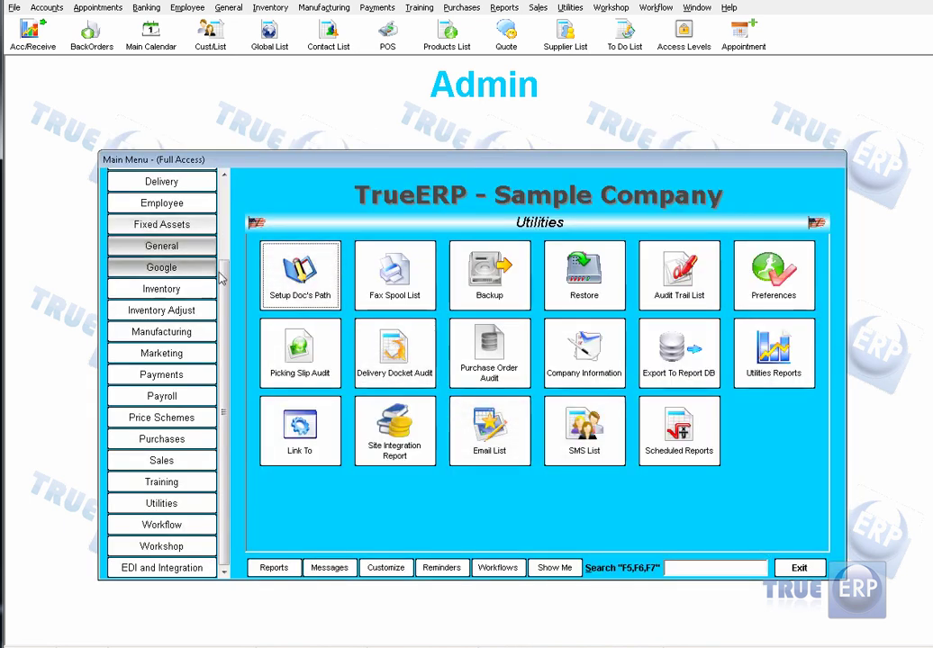
scroll(226, 180, "up", 5)
left_click(199, 180)
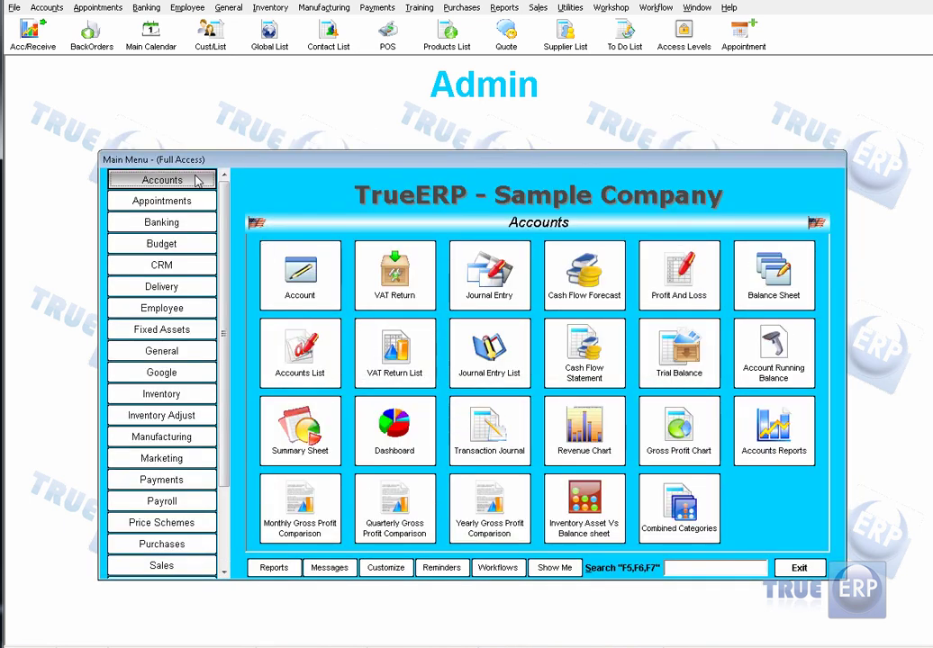